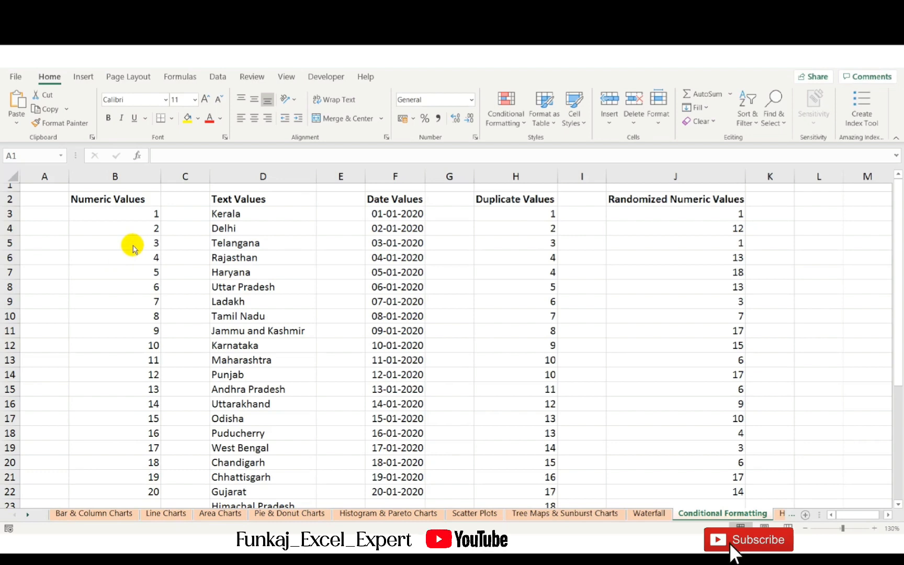
# Step: Start a Greater Than highlight rule on the Numeric Values cells B3:B22 and set its threshold to 14
pyautogui.click(140, 213)
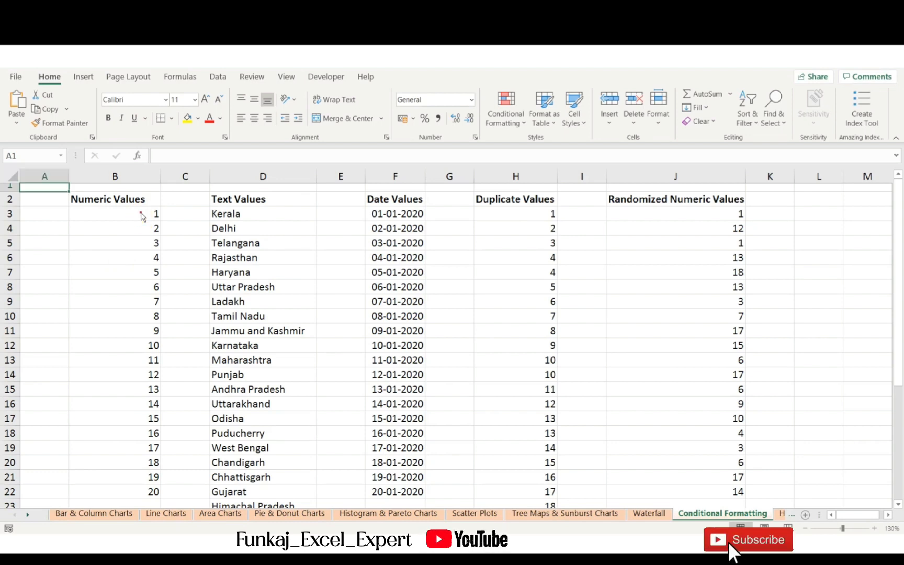
pyautogui.click(140, 214)
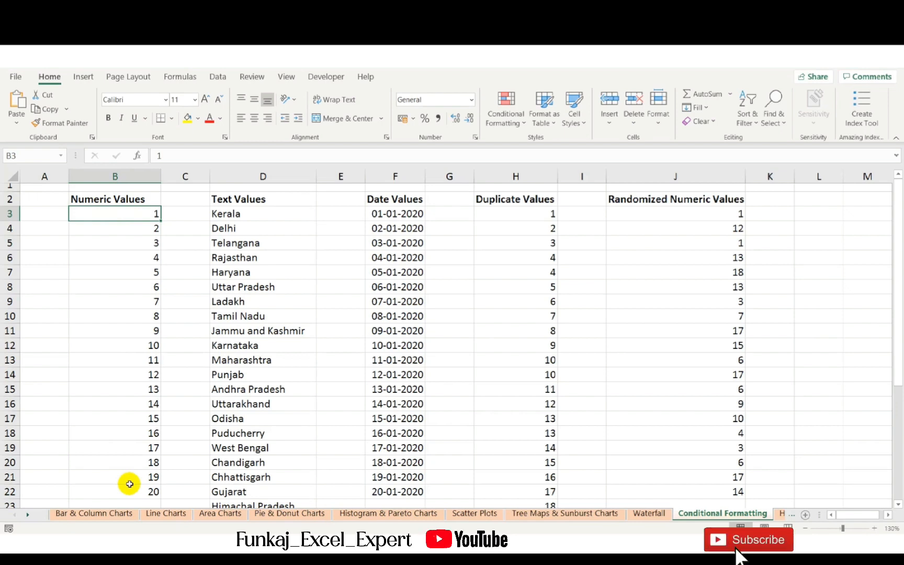
pyautogui.hotkey('ctrl', 'shift', 'Down')
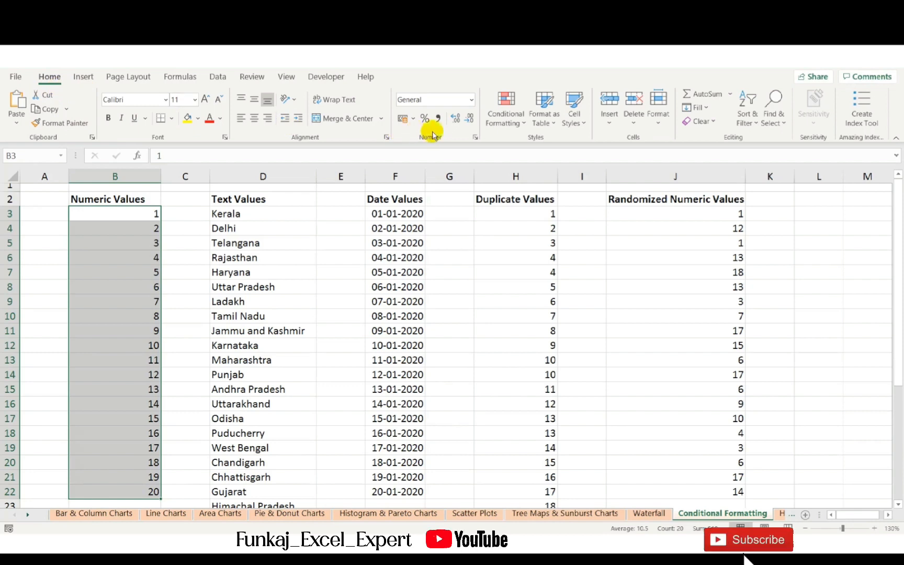
pyautogui.click(492, 125)
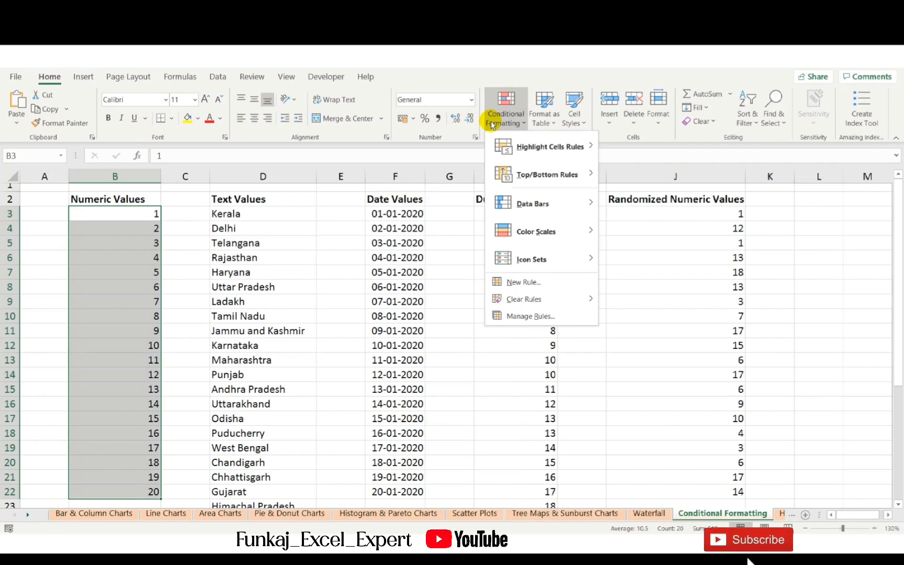
pyautogui.moveTo(557, 148)
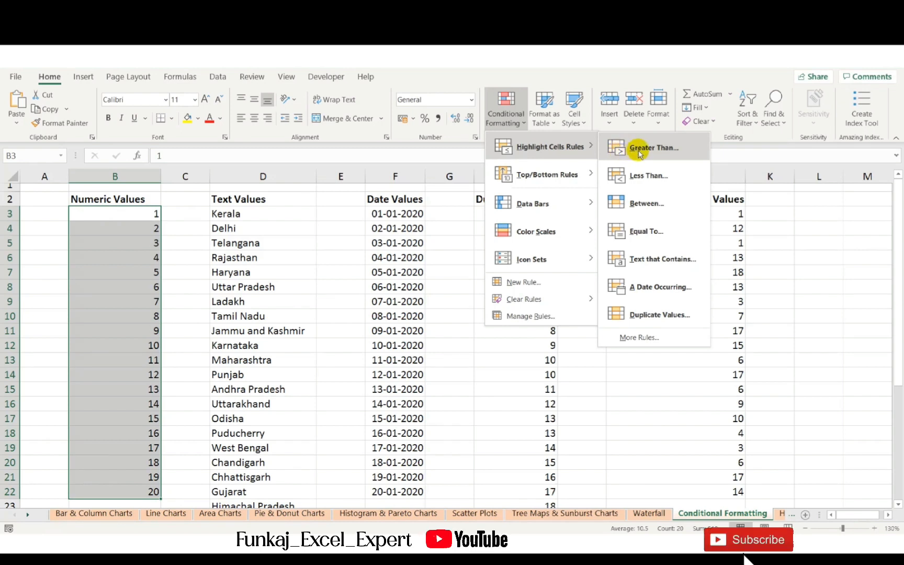
pyautogui.click(638, 151)
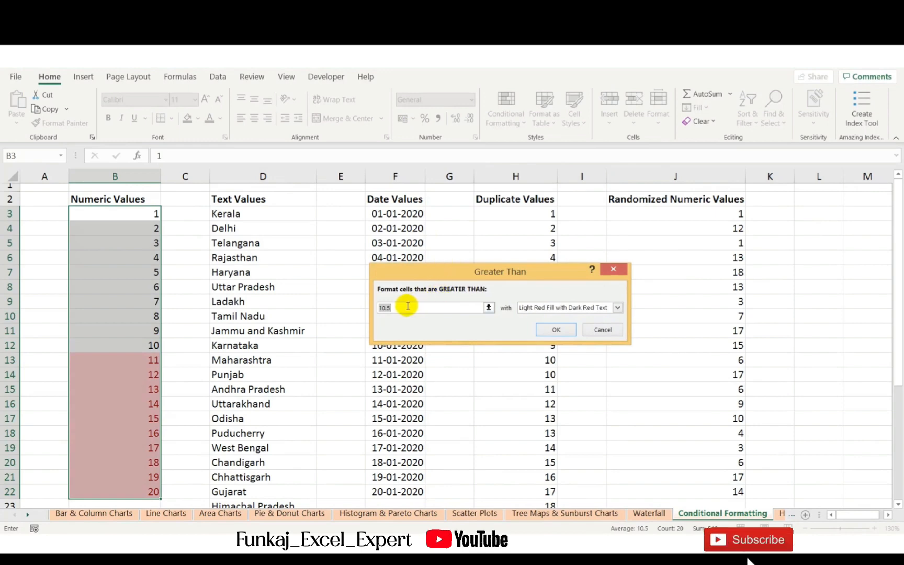
pyautogui.write('115')
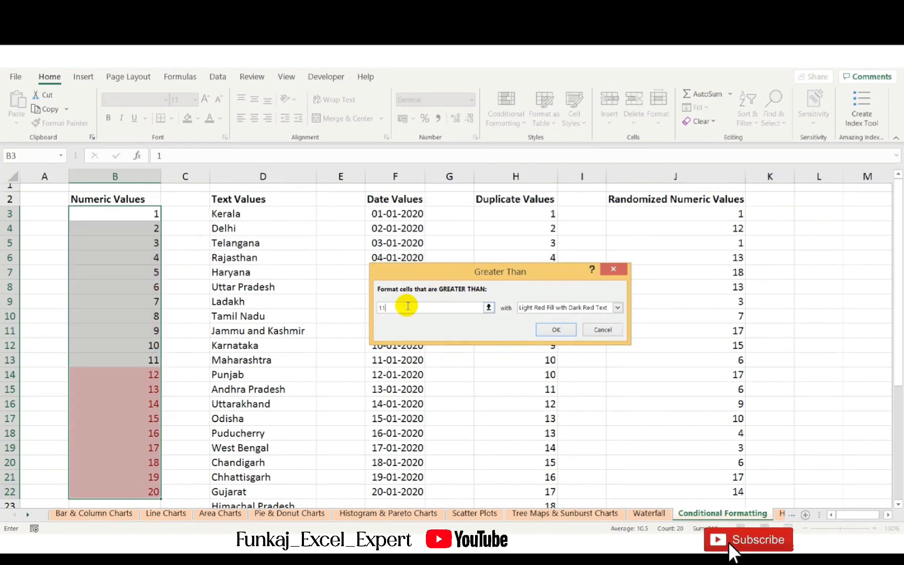
pyautogui.press('BackSpace')
pyautogui.press('BackSpace')
pyautogui.write('5')
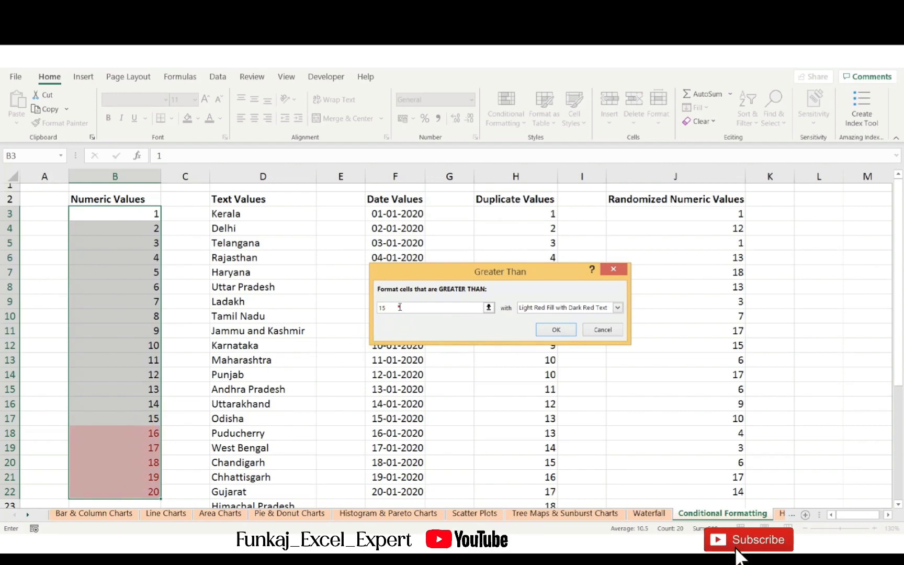
pyautogui.press('BackSpace')
pyautogui.write('4')
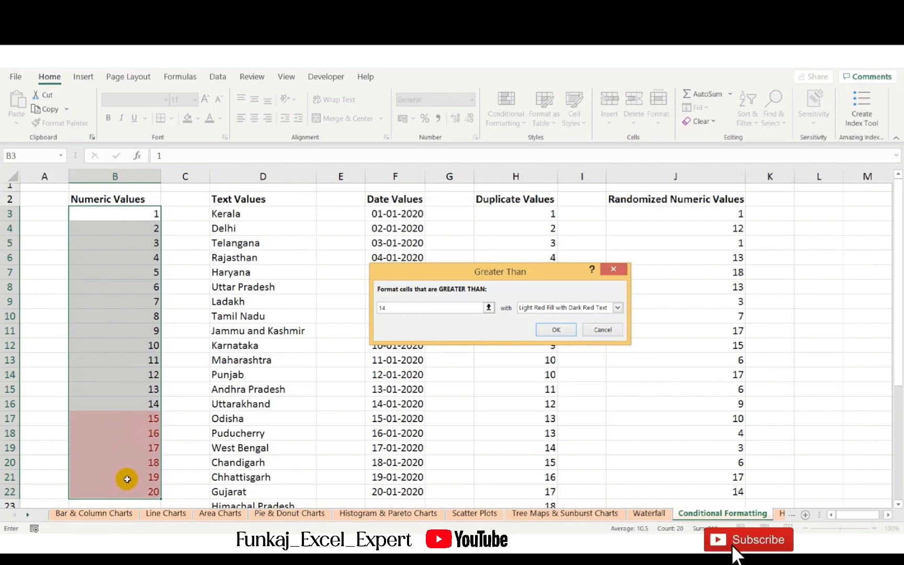
# Step: Try the preset formats Yellow Fill with Dark Yellow Text, Green Fill with Dark Green Text, Light Red Fill and Red Text on the rule
pyautogui.click(544, 313)
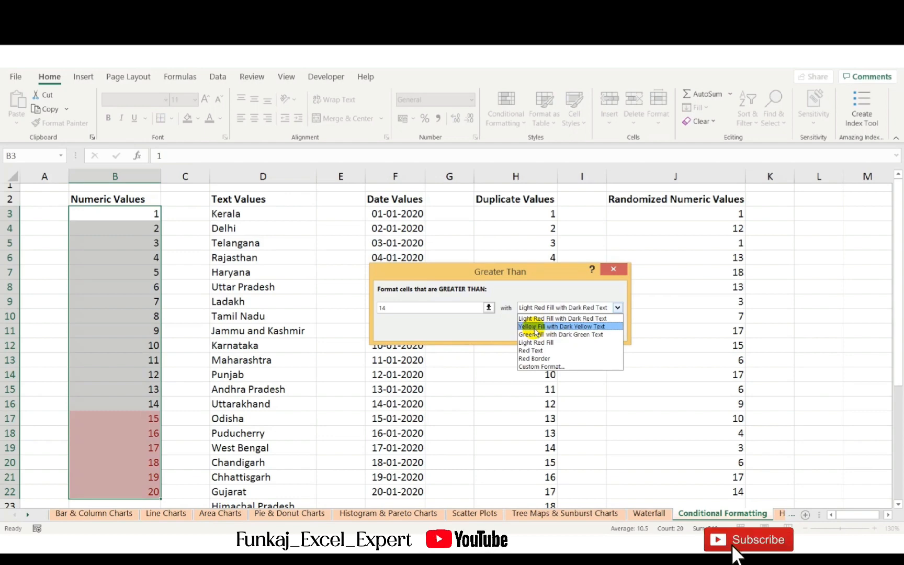
pyautogui.click(536, 328)
pyautogui.click(528, 308)
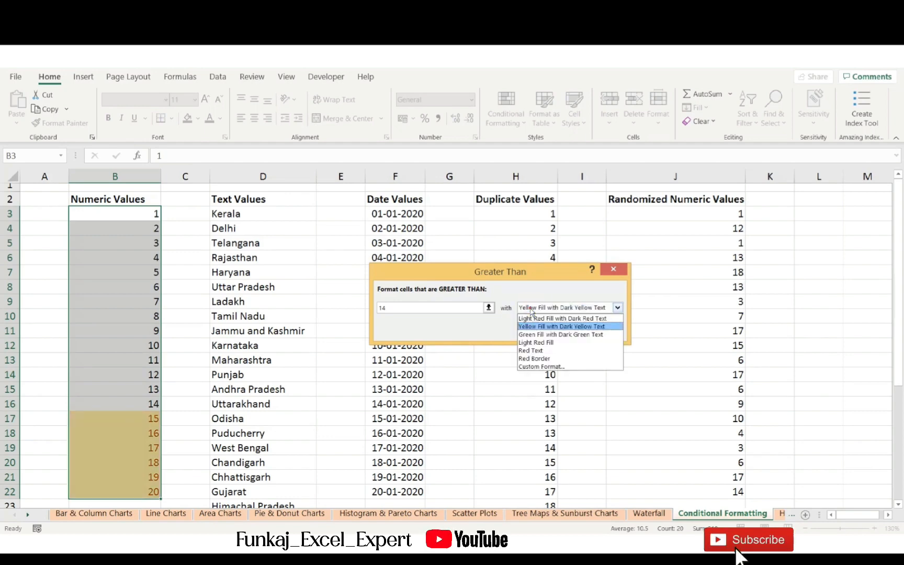
pyautogui.click(530, 334)
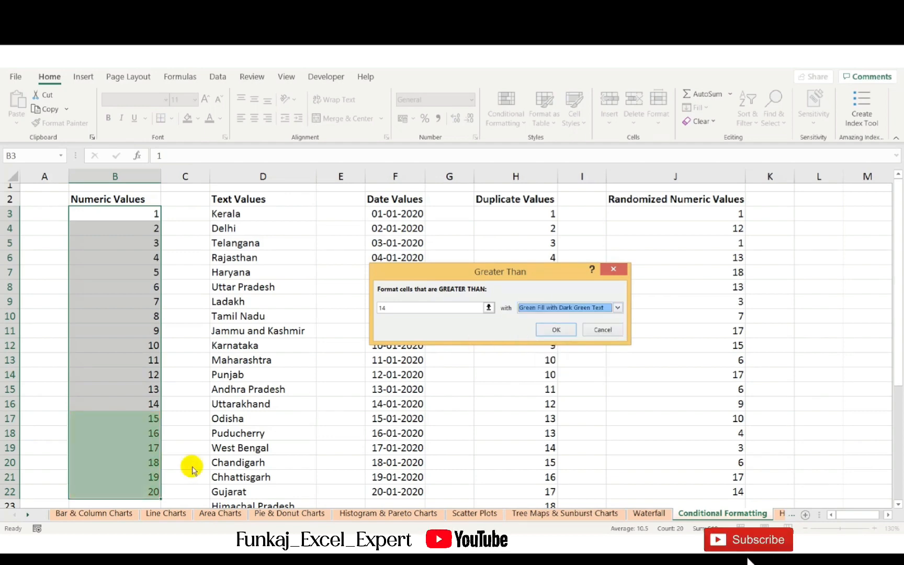
pyautogui.click(520, 308)
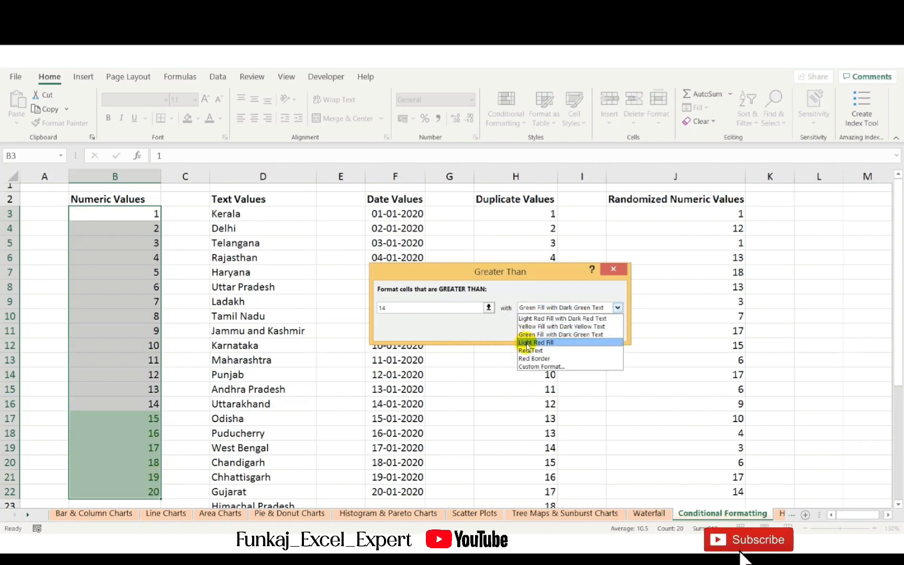
pyautogui.click(527, 343)
pyautogui.click(521, 308)
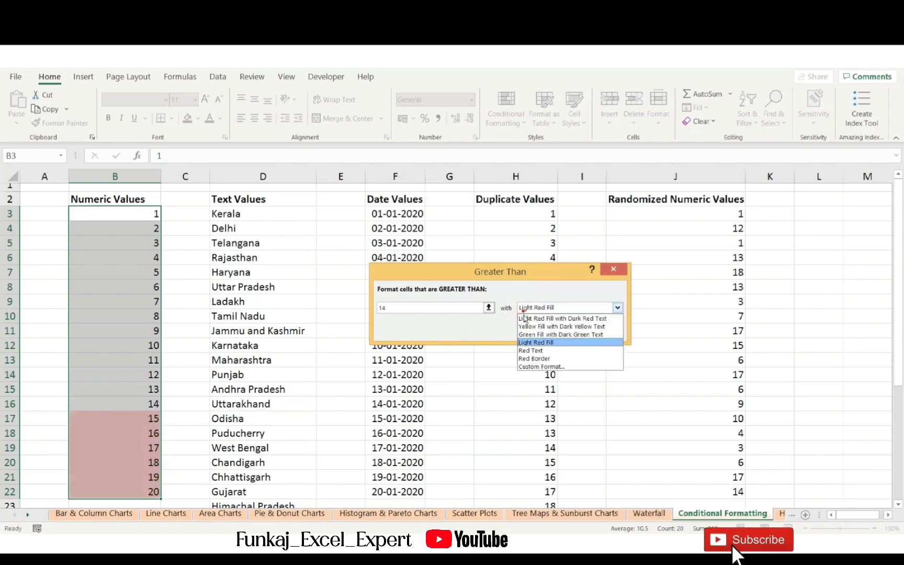
pyautogui.click(528, 351)
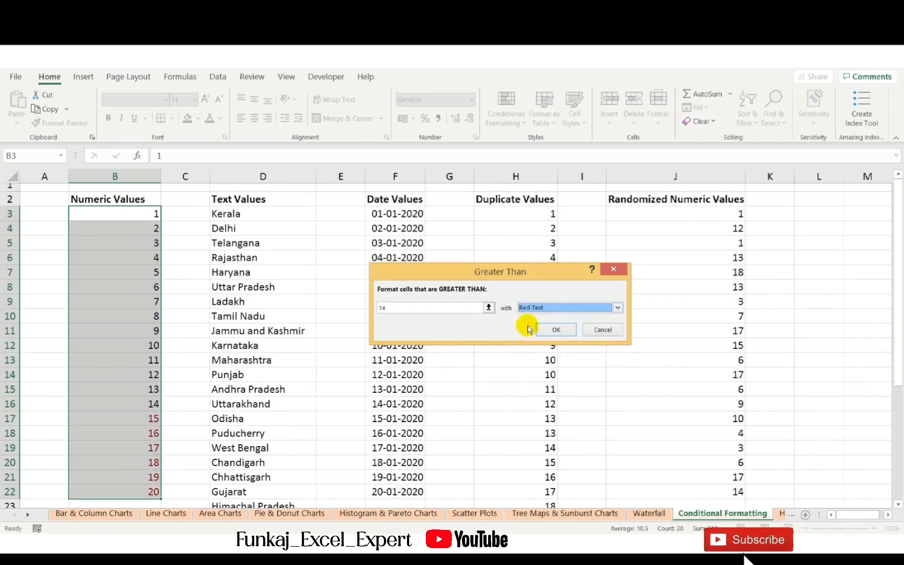
# Step: Give the Greater Than rule a custom format with a light blue fill and bold font, and apply it
pyautogui.click(525, 309)
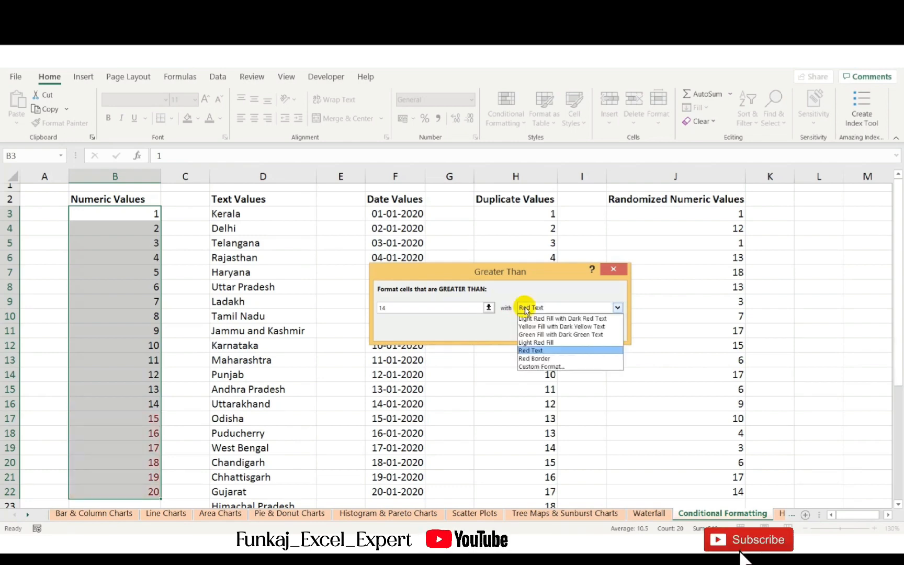
pyautogui.click(526, 368)
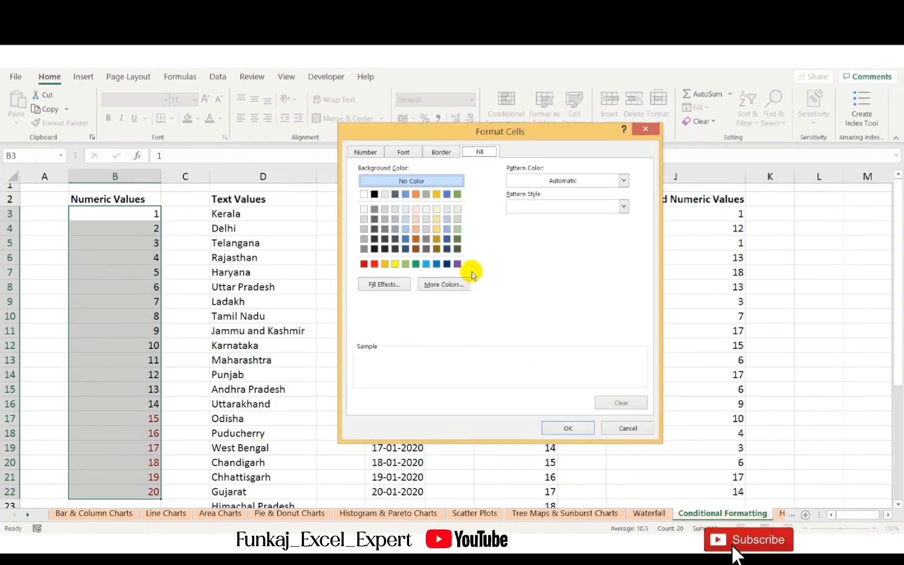
pyautogui.click(401, 151)
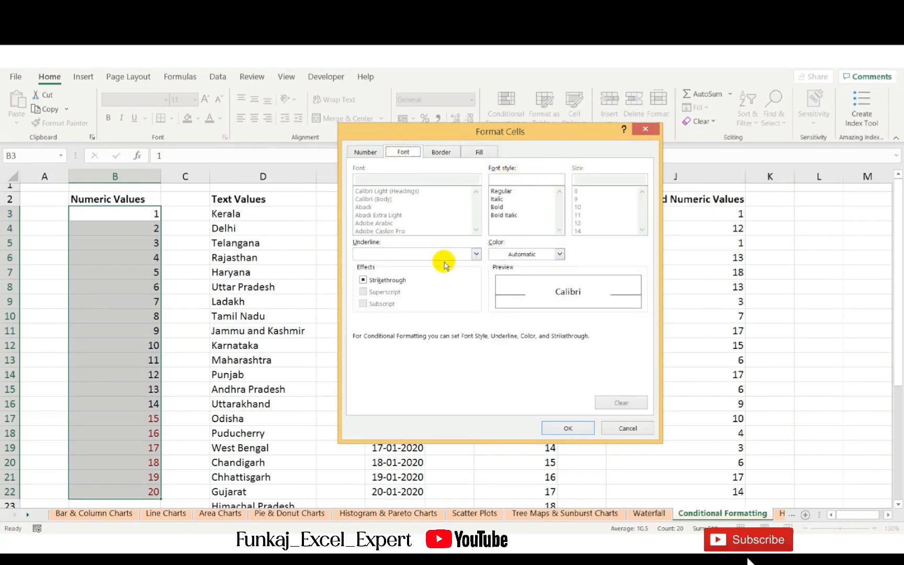
pyautogui.click(439, 152)
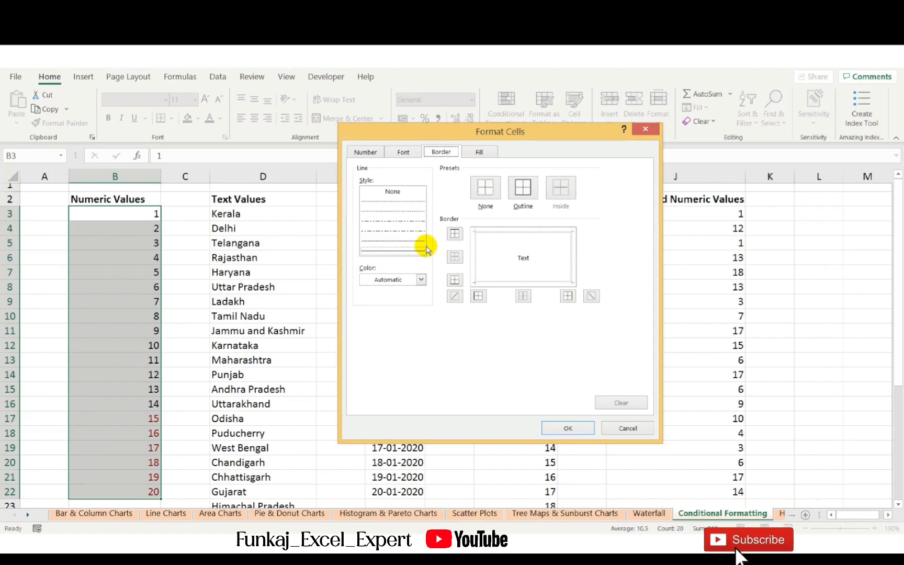
pyautogui.click(467, 151)
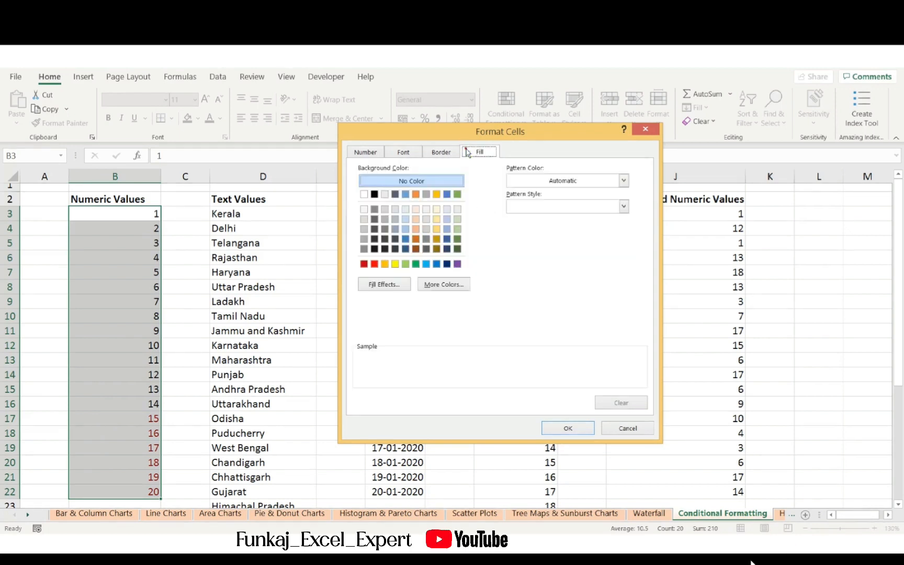
pyautogui.click(364, 152)
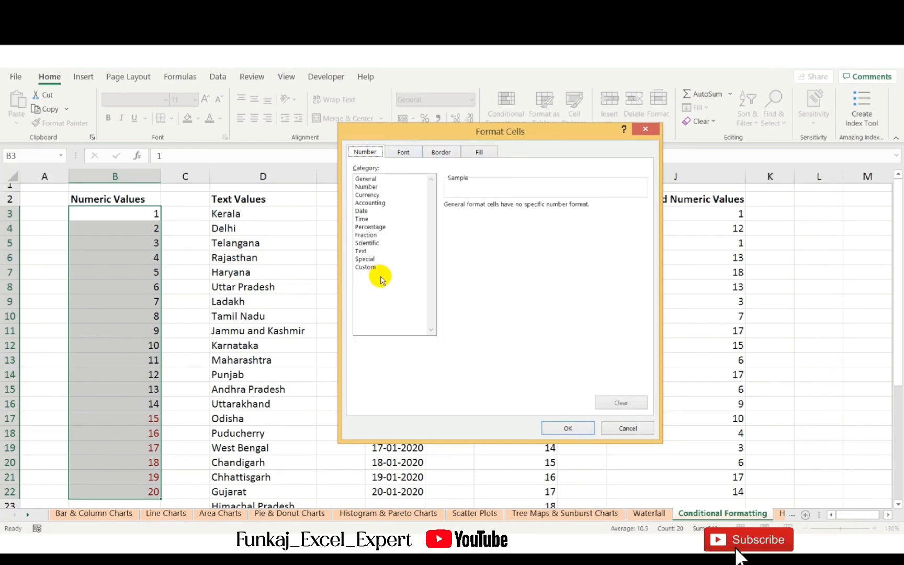
pyautogui.click(480, 153)
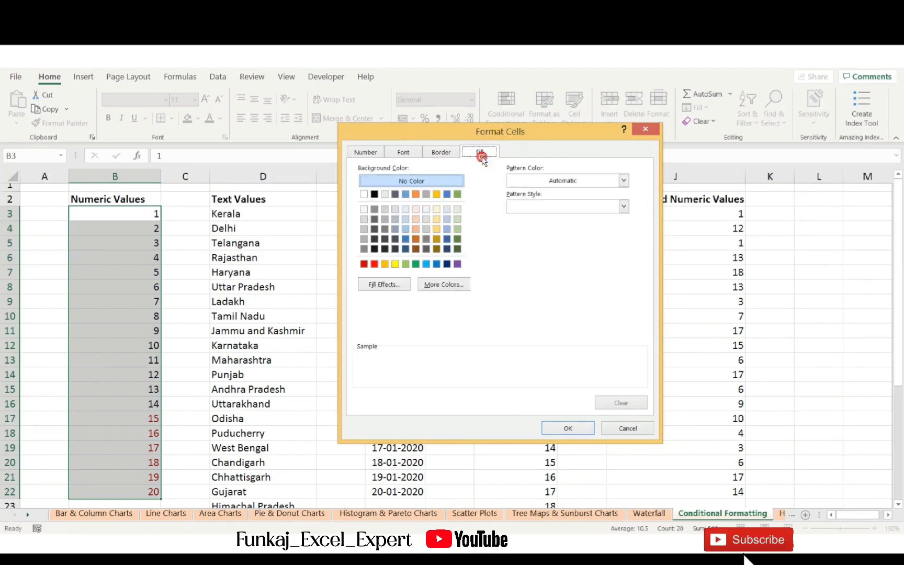
pyautogui.click(446, 220)
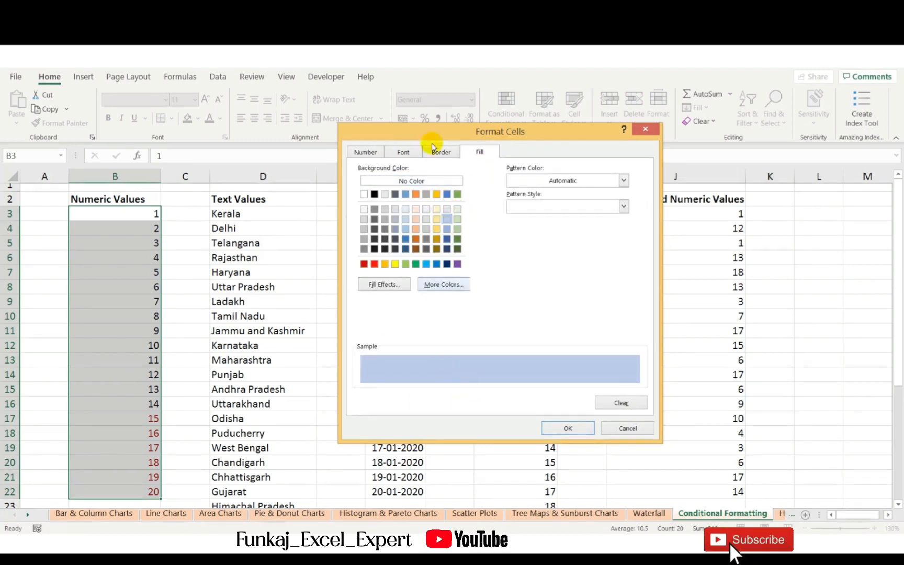
pyautogui.click(404, 152)
pyautogui.click(492, 207)
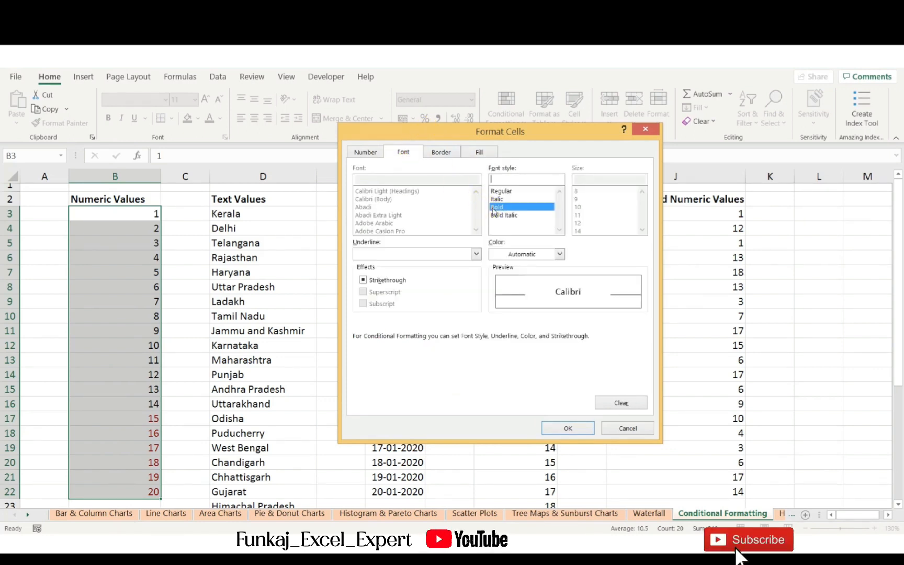
pyautogui.click(567, 429)
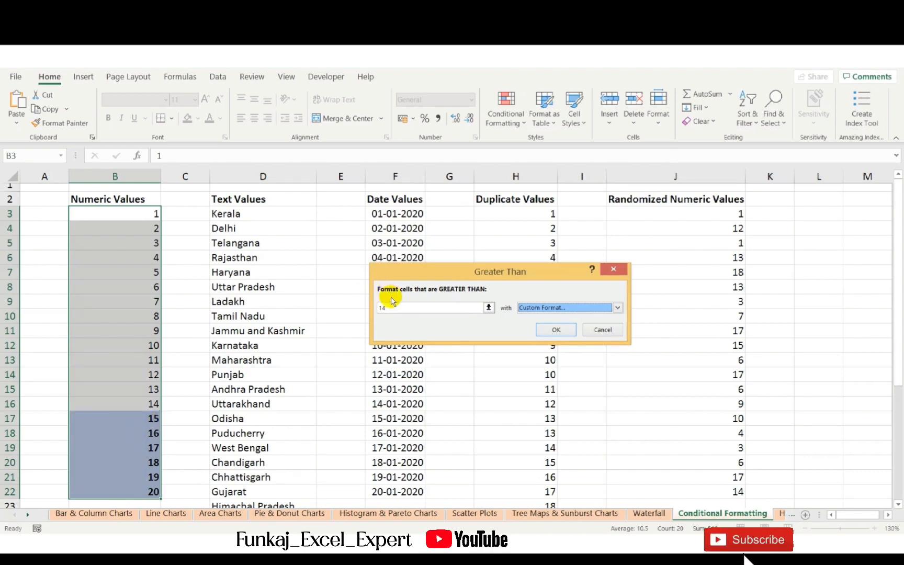
pyautogui.click(562, 329)
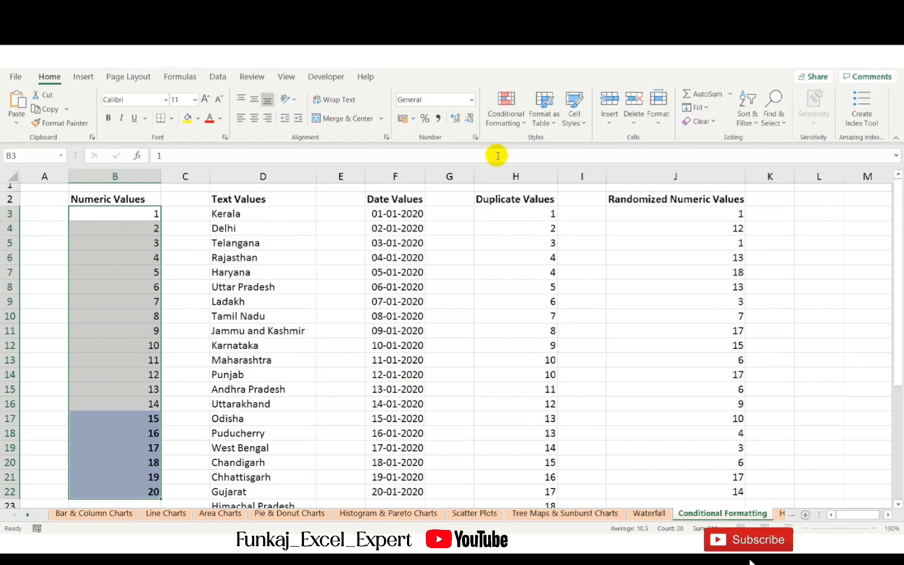
# Step: Review the rule on the selected cells in the Conditional Formatting Rules Manager, including its format and range, and close the manager
pyautogui.click(500, 128)
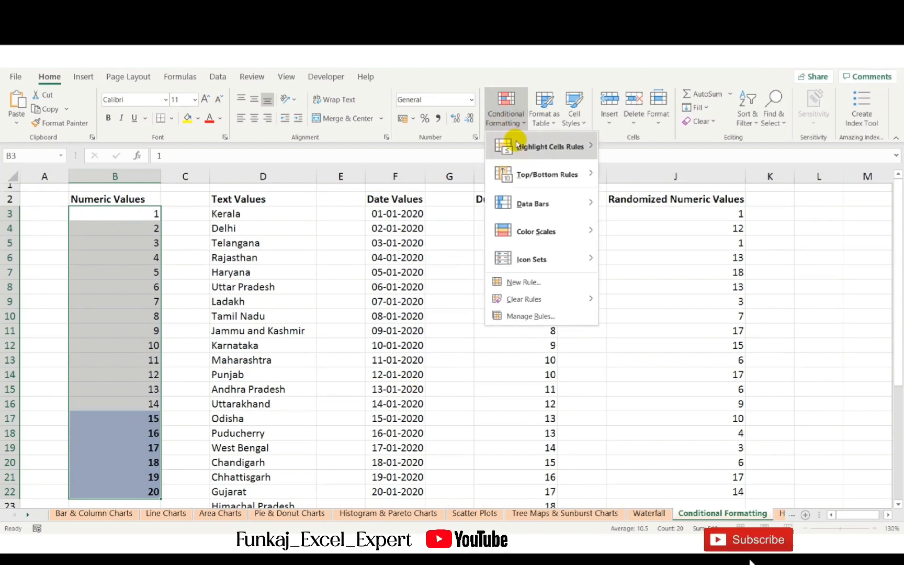
pyautogui.moveTo(543, 147)
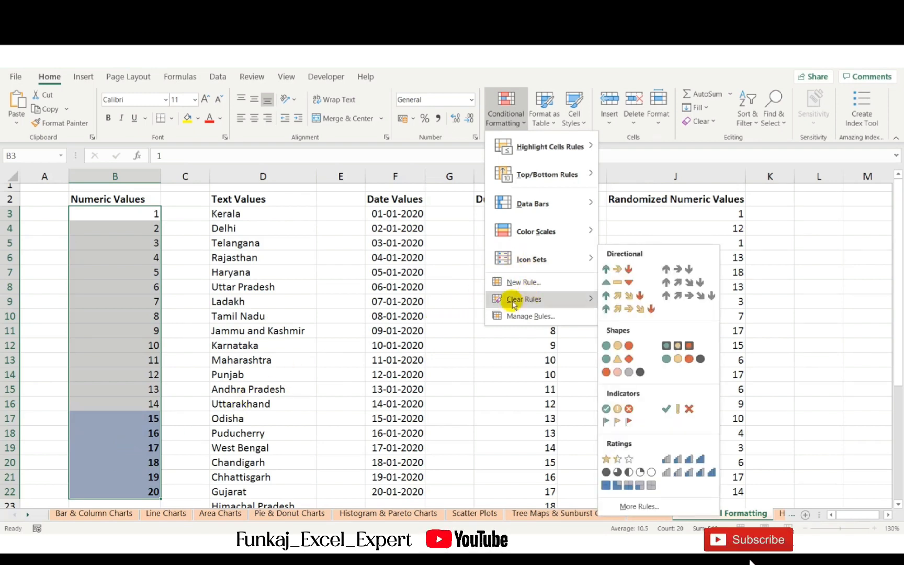
pyautogui.moveTo(547, 305)
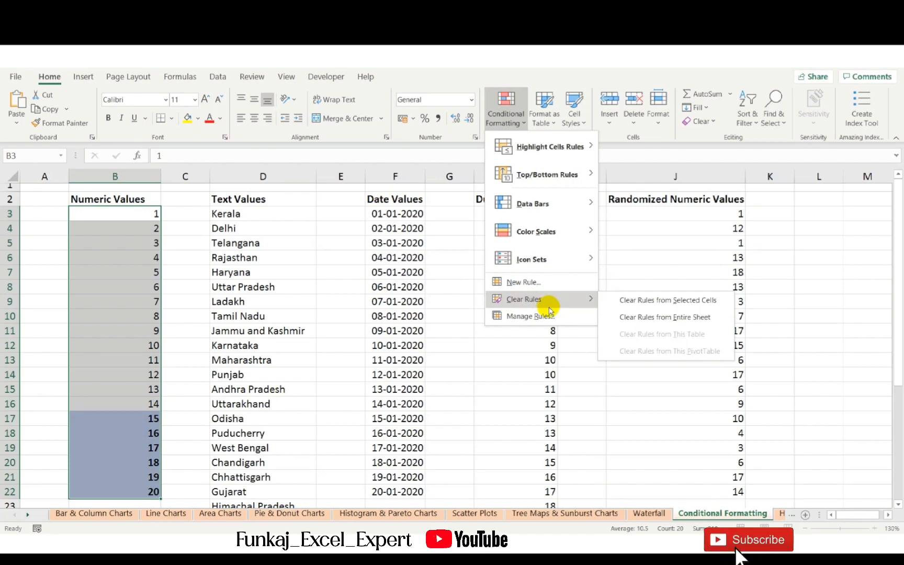
pyautogui.click(528, 316)
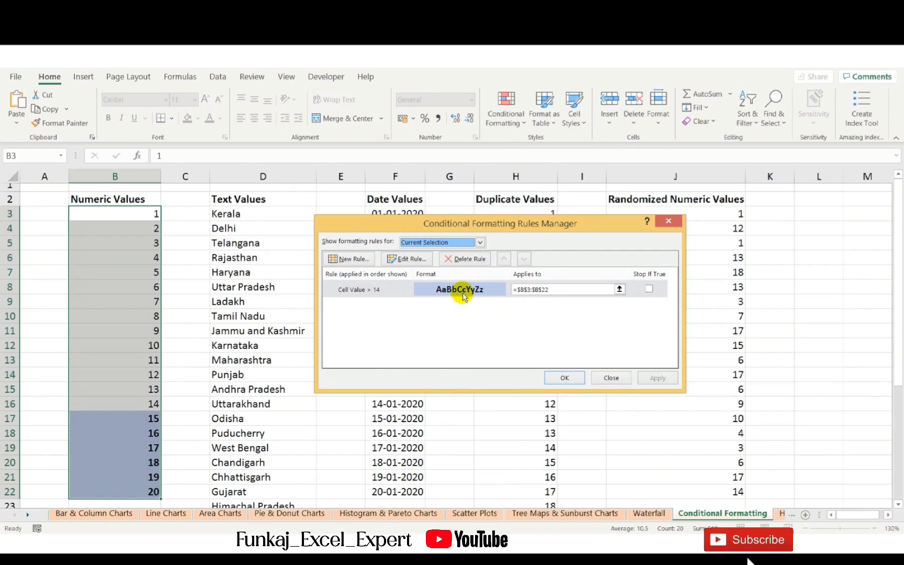
pyautogui.click(405, 291)
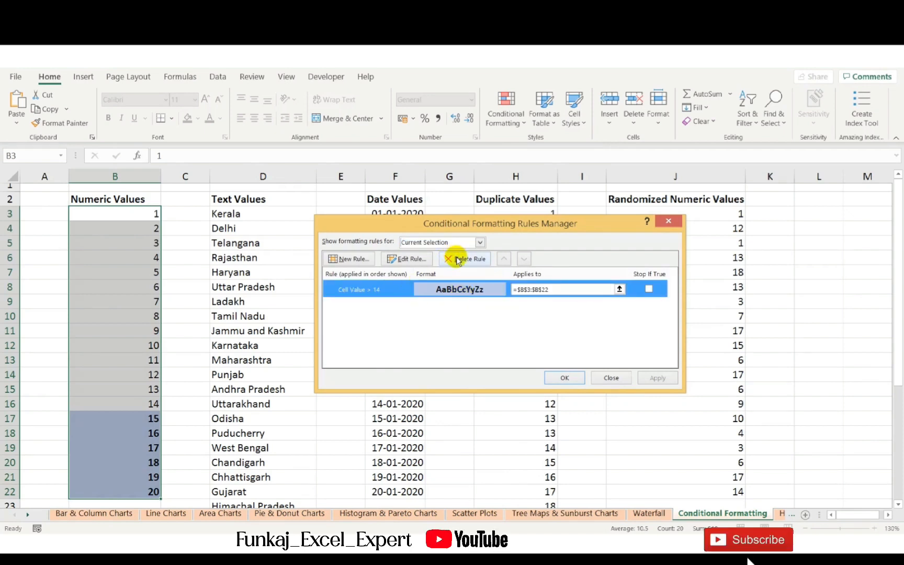
pyautogui.click(605, 374)
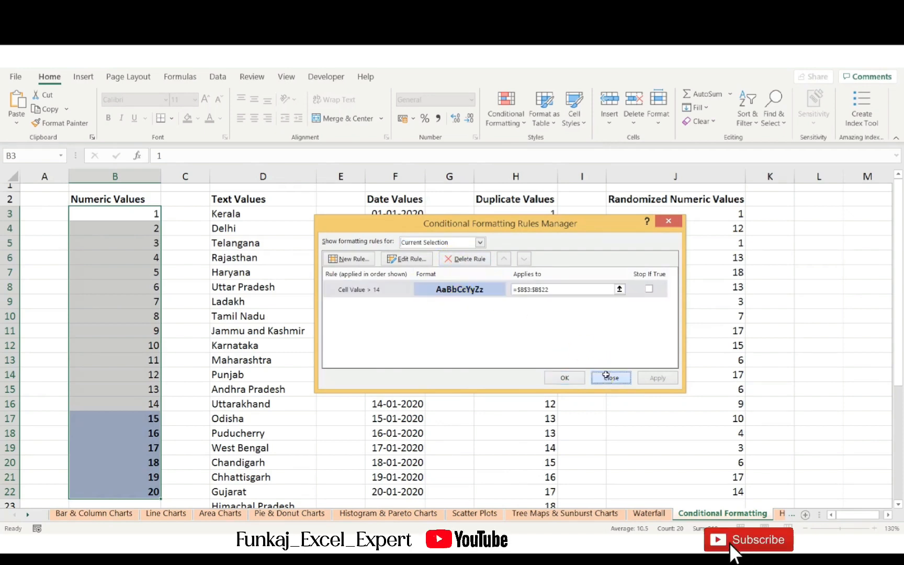
# Step: Clear the conditional formatting rules from the selected Numeric Values cells
pyautogui.click(504, 112)
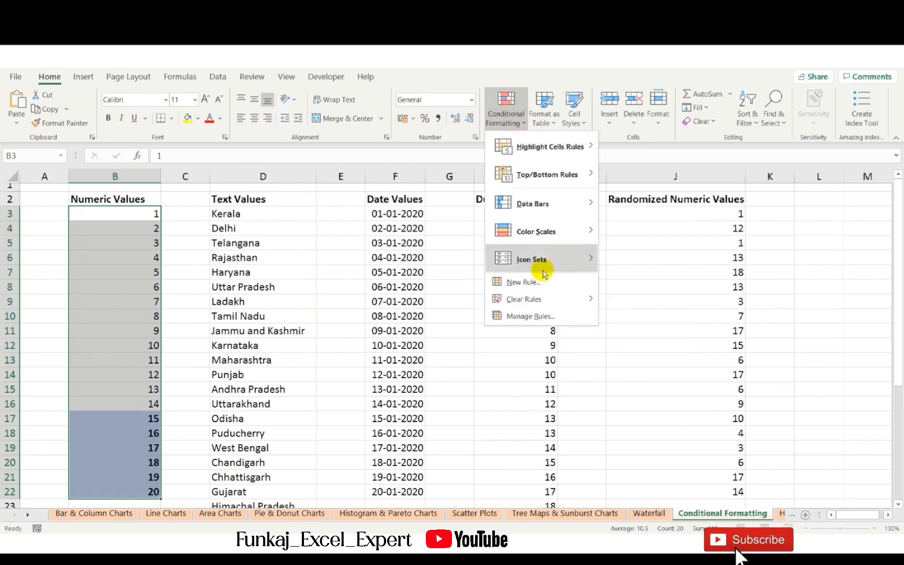
pyautogui.moveTo(559, 306)
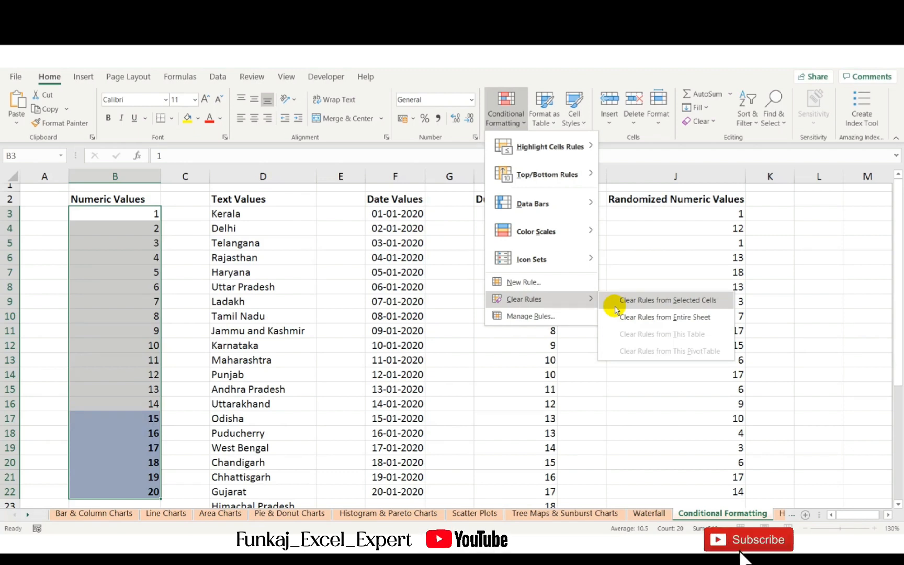
pyautogui.click(614, 303)
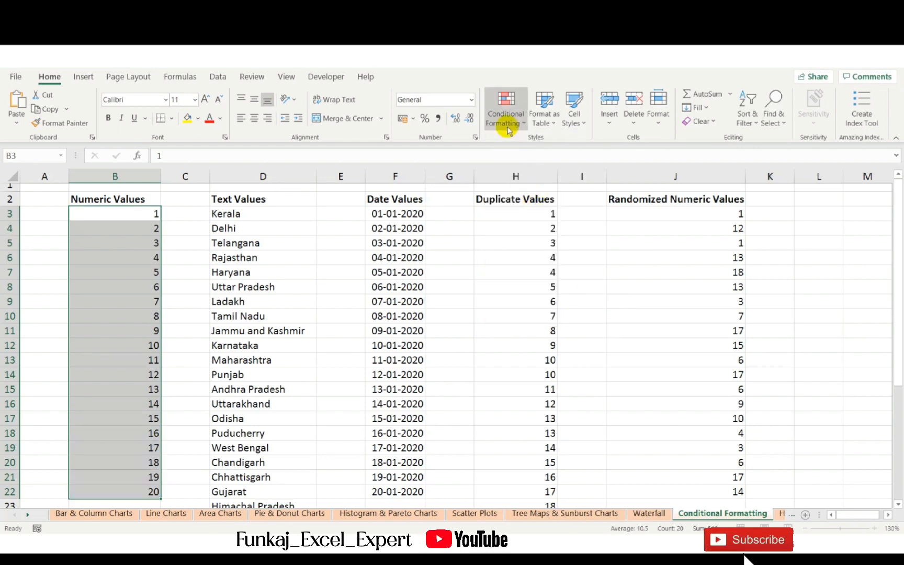
# Step: Check the Conditional Formatting Rules Manager for rules on the selected Numeric Values cells and close it
pyautogui.click(505, 109)
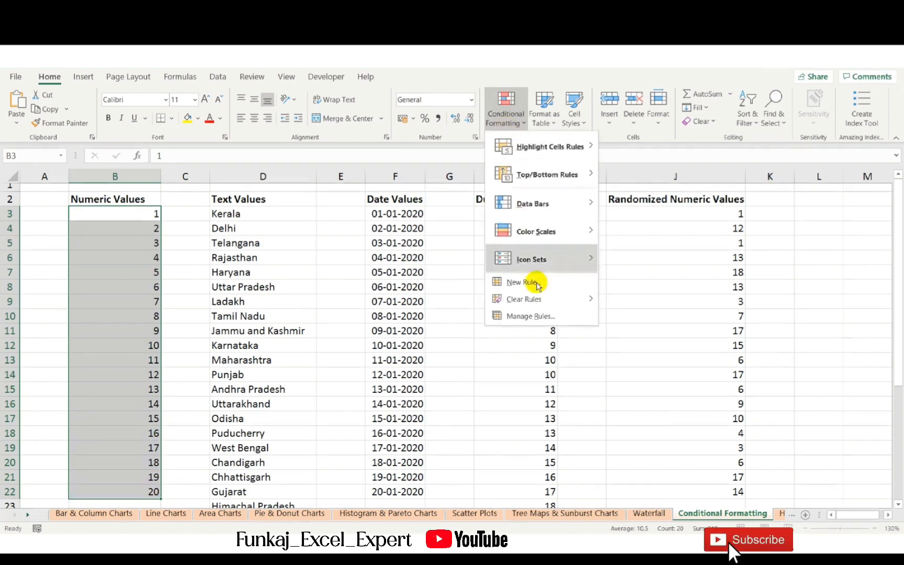
pyautogui.click(543, 316)
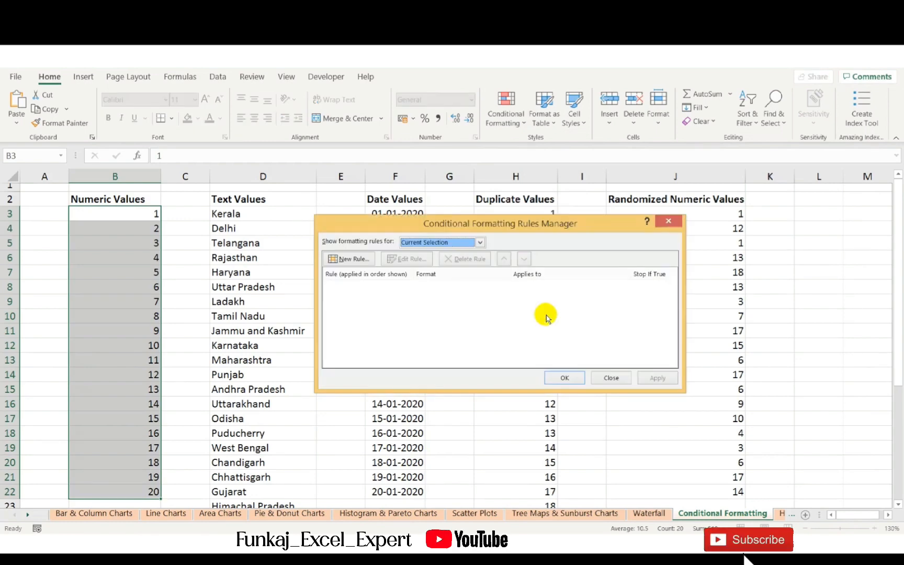
pyautogui.click(609, 377)
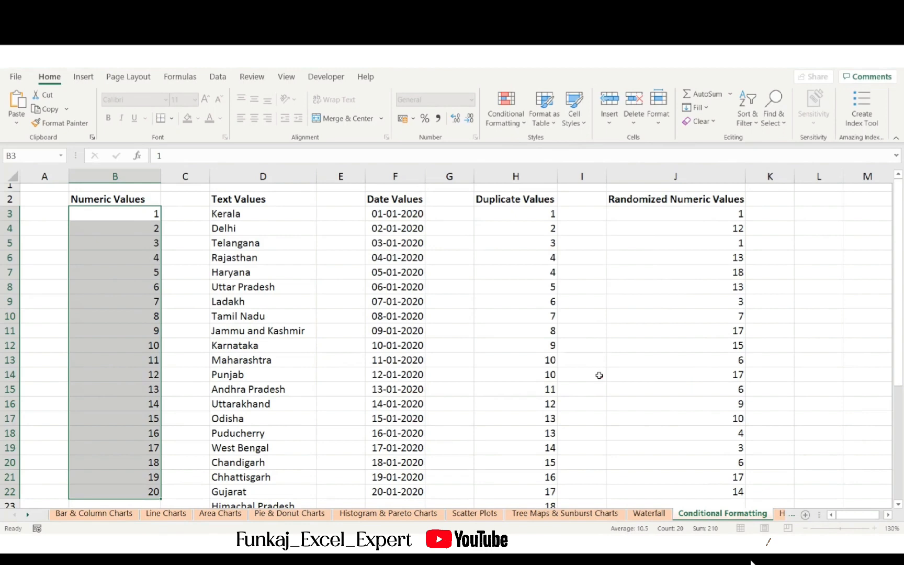
# Step: Preview a Between rule for 10 to 15 with Light Red Fill with Dark Red Text on the Numeric Values cells, and cancel it
pyautogui.click(505, 107)
pyautogui.moveTo(526, 148)
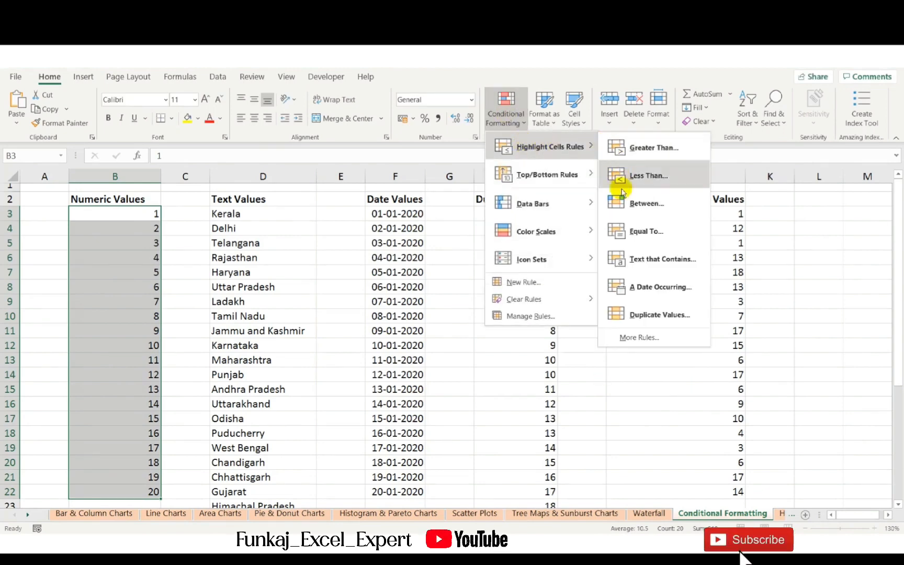
pyautogui.click(647, 204)
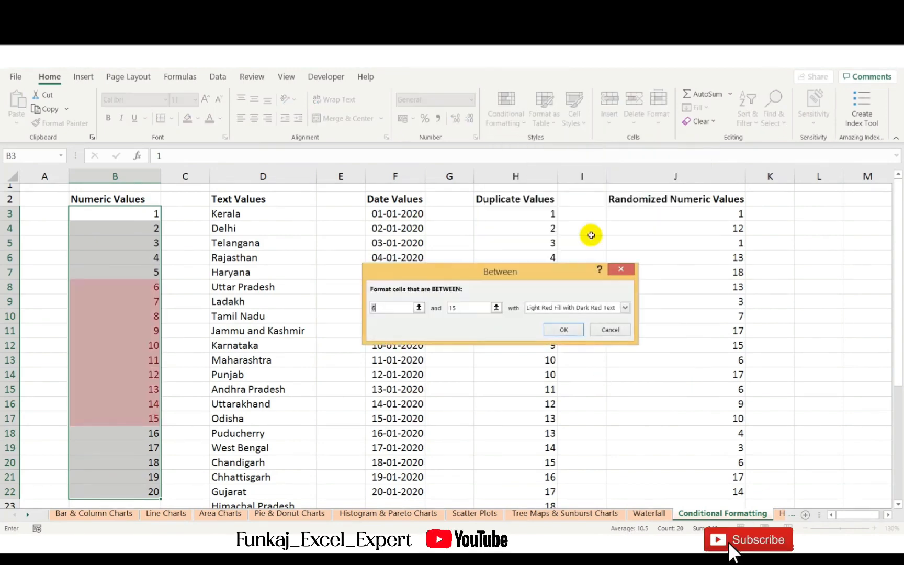
pyautogui.write('10')
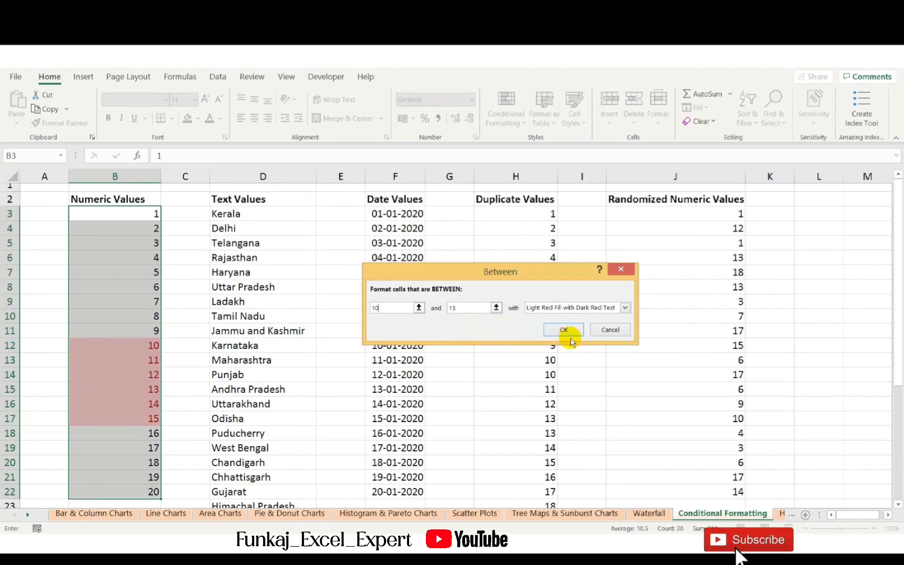
pyautogui.click(624, 329)
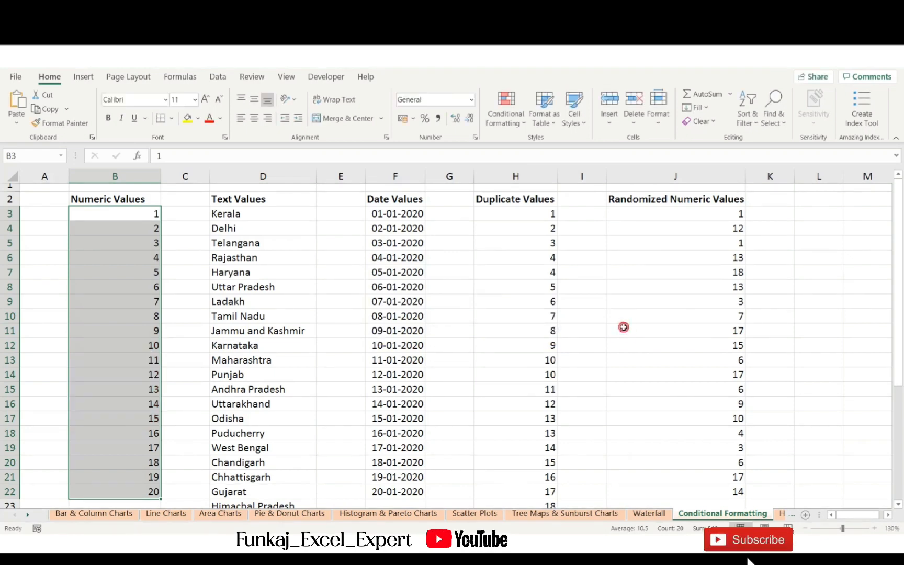
pyautogui.click(505, 117)
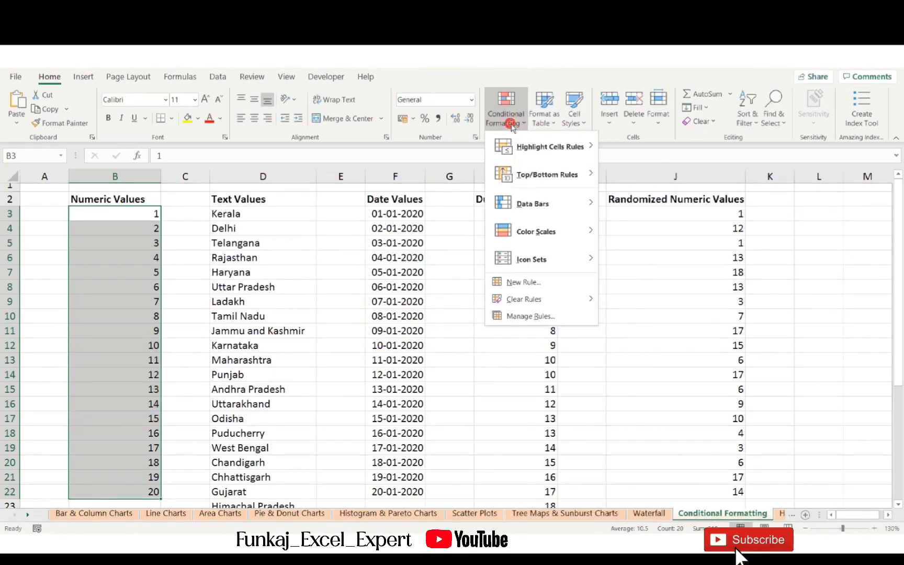
pyautogui.moveTo(539, 147)
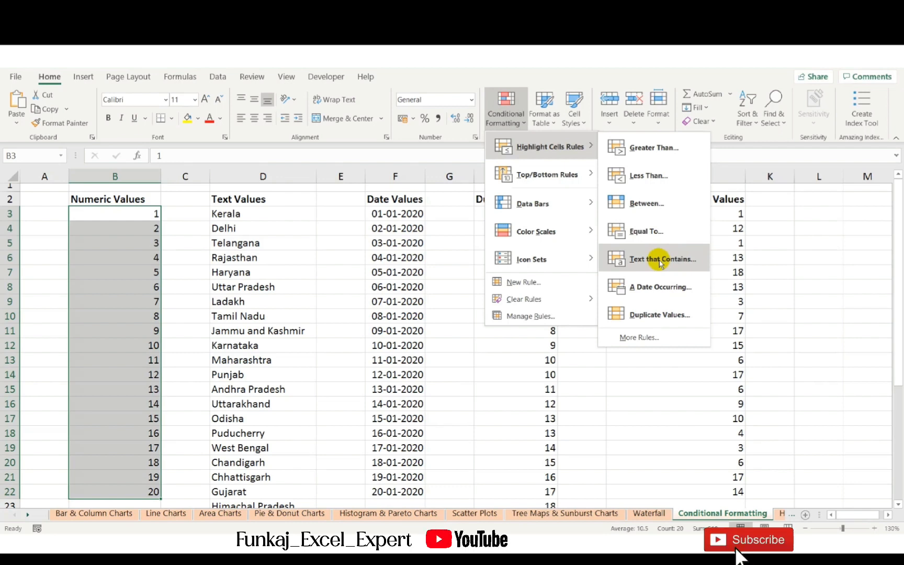
pyautogui.press('Escape')
pyautogui.press('Escape')
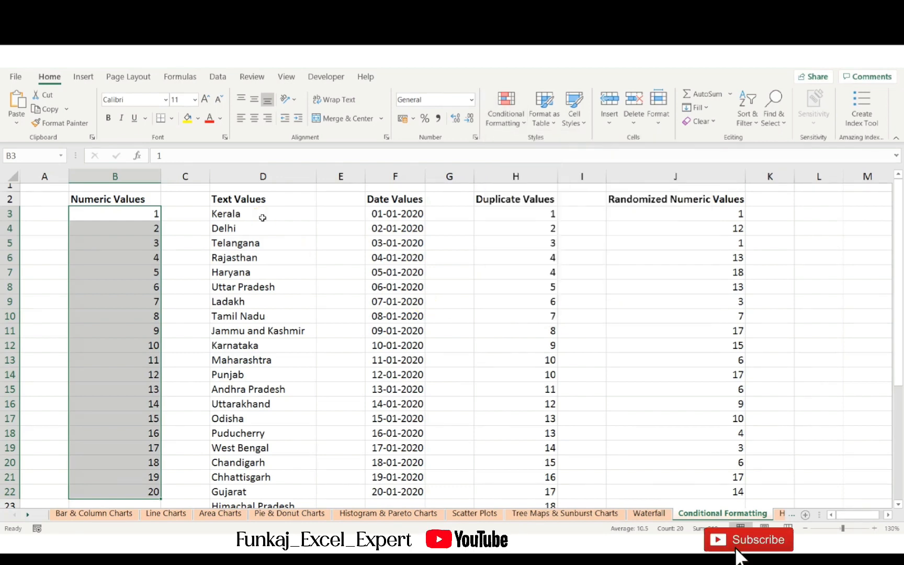
# Step: Preview a Text That Contains rule for "pradesh" with Light Red Fill with Dark Red Text on all Text Values cells, and cancel it
pyautogui.click(231, 215)
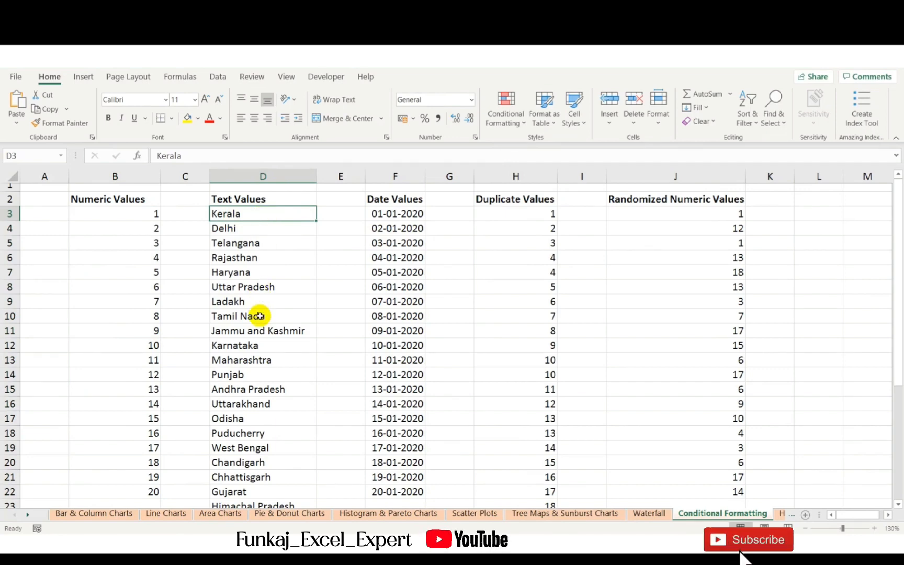
pyautogui.hotkey('ctrl', 'shift', 'Down')
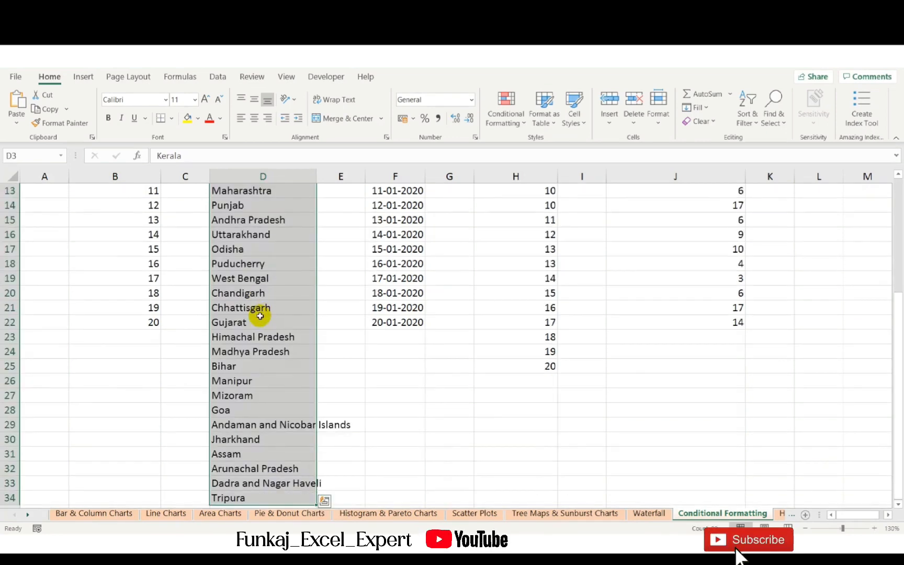
pyautogui.scroll(4, 257, 399)
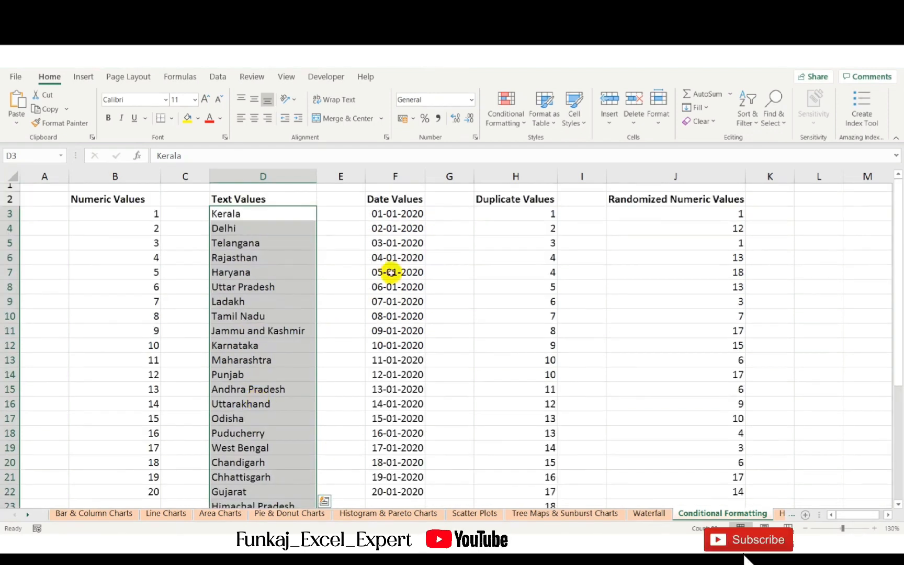
pyautogui.click(506, 110)
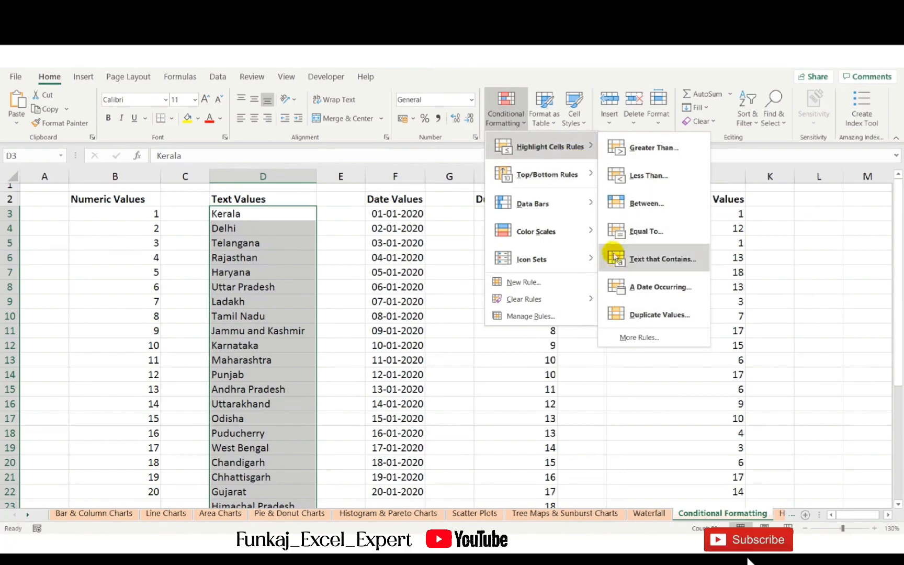
pyautogui.click(616, 260)
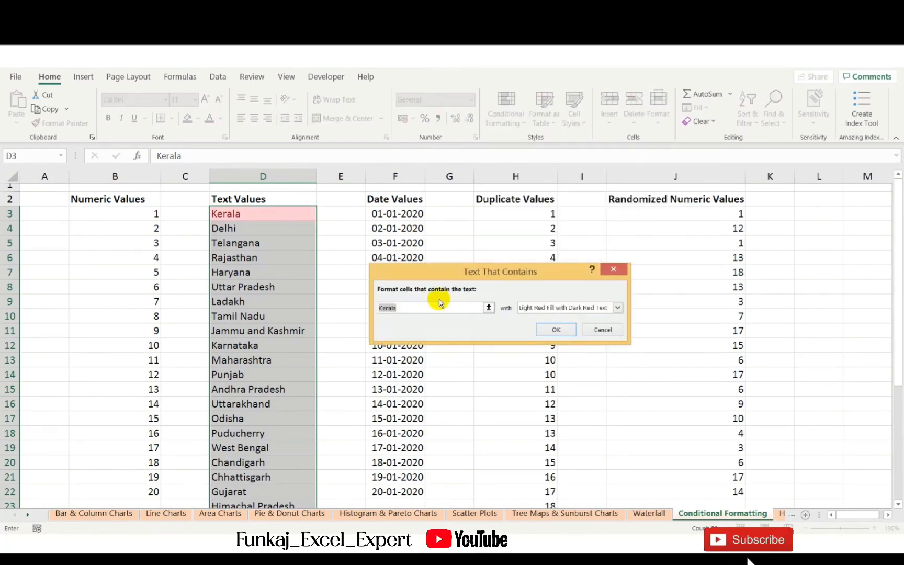
pyautogui.write('pradesh')
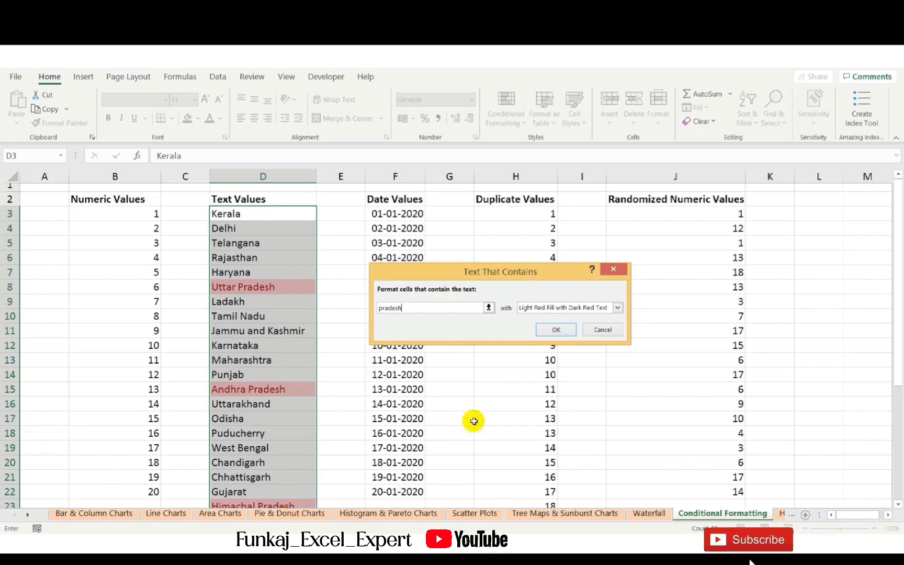
pyautogui.click(602, 330)
pyautogui.click(505, 110)
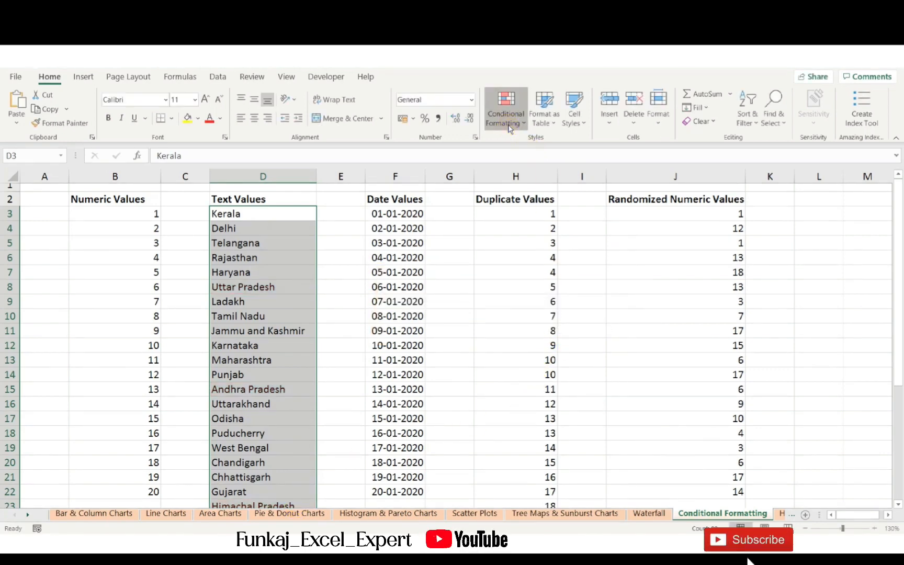
pyautogui.moveTo(522, 147)
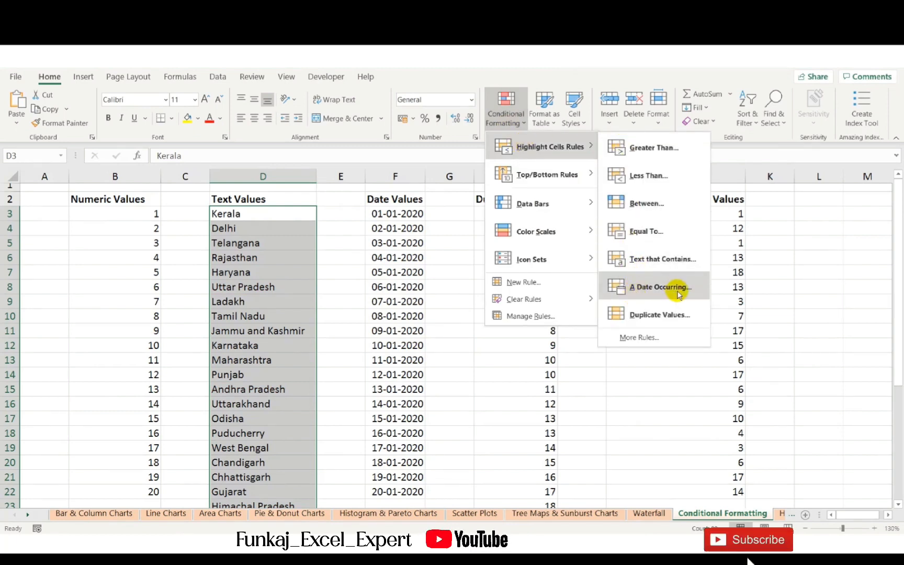
pyautogui.click(386, 210)
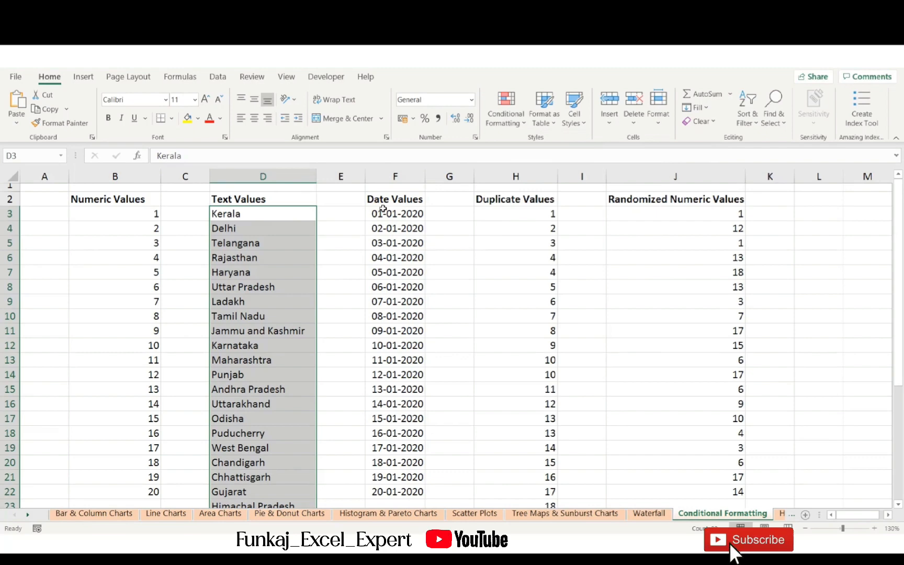
# Step: Try an A Date Occurring rule for Last week with Light Red Fill with Dark Red Text on the Date Values cells, and cancel it
pyautogui.click(384, 208)
pyautogui.hotkey('ctrl', 'shift', 'Down')
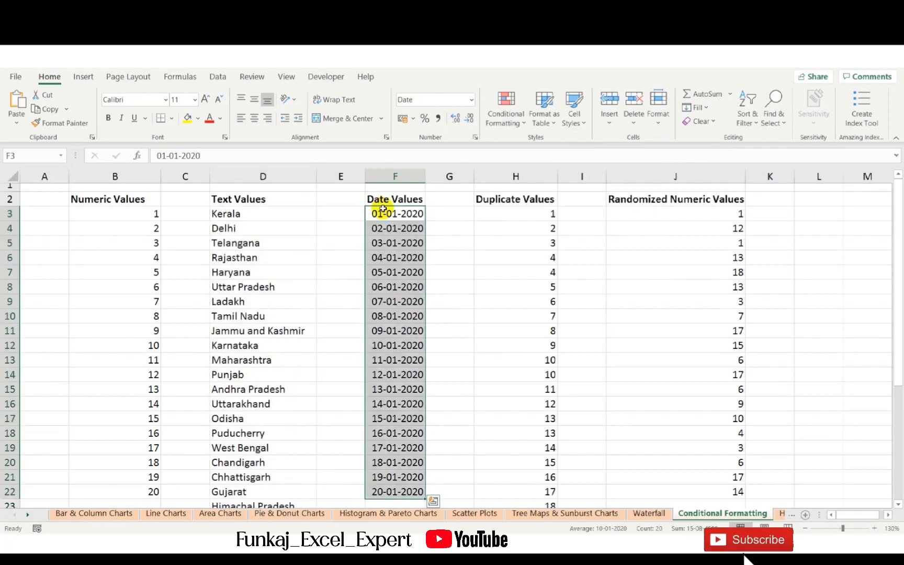
pyautogui.click(500, 118)
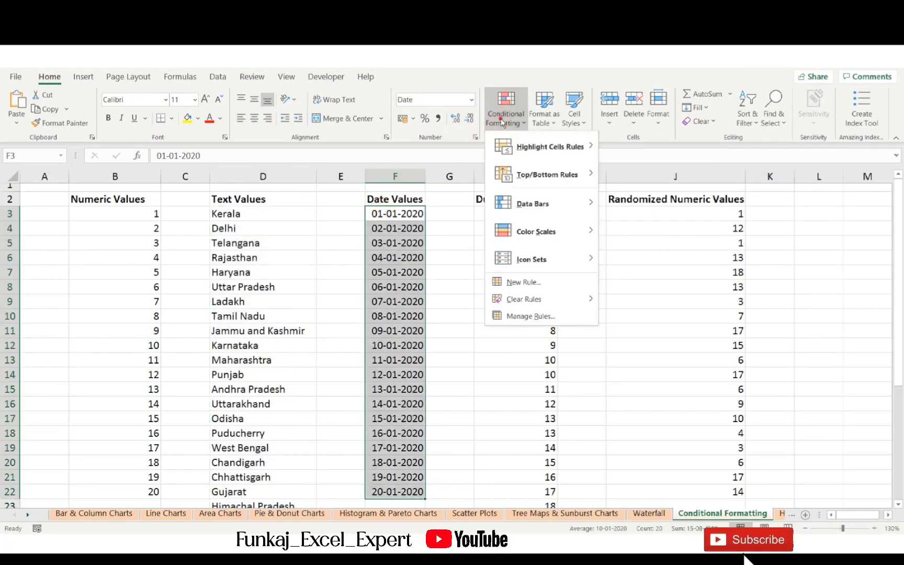
pyautogui.moveTo(523, 147)
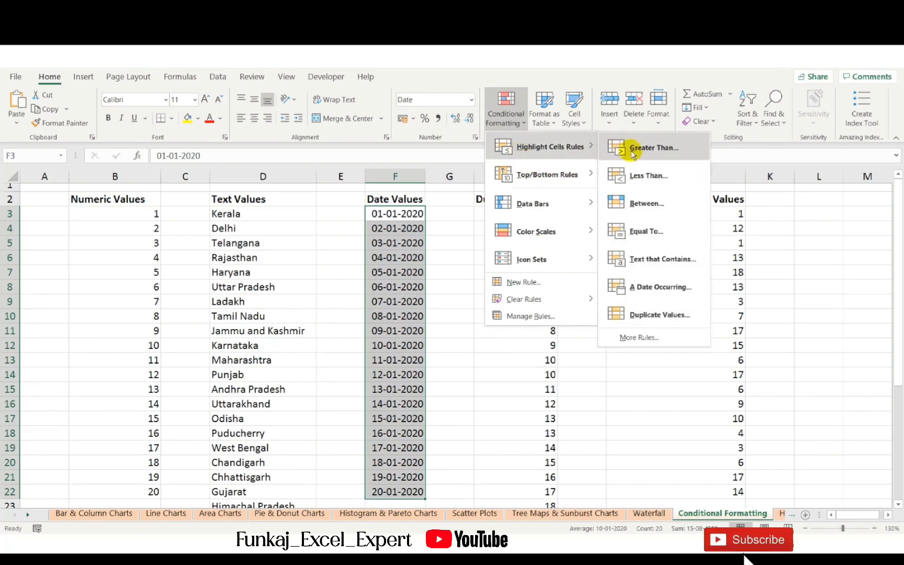
pyautogui.click(642, 287)
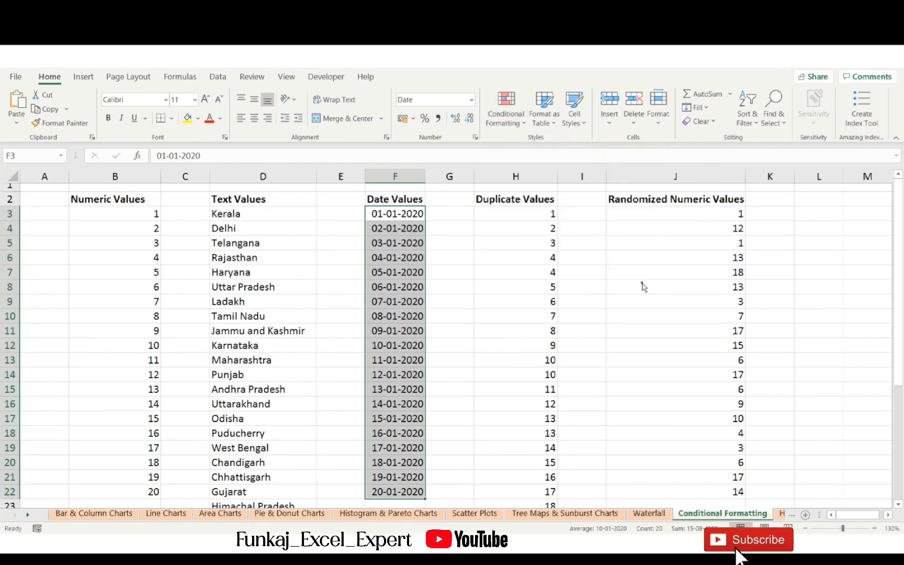
pyautogui.moveTo(546, 261); pyautogui.dragTo(687, 245)
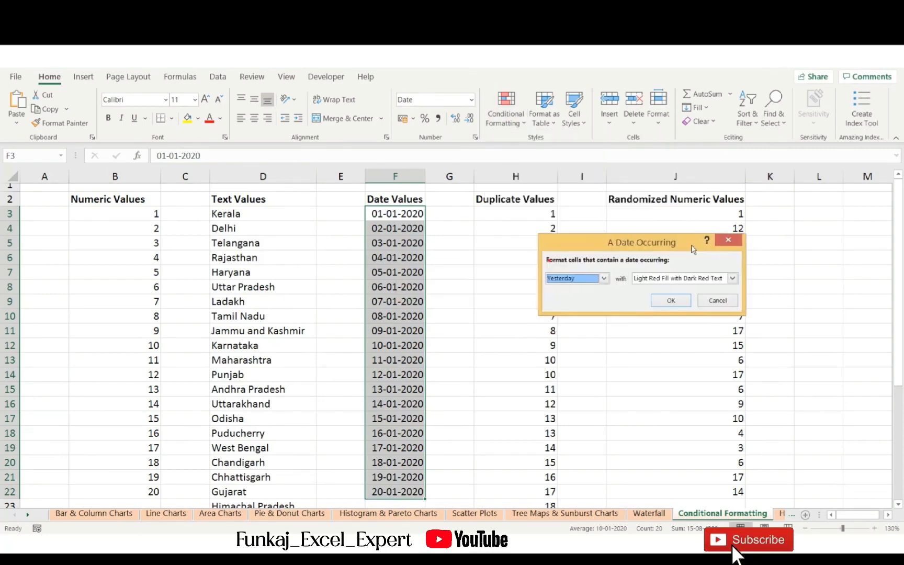
pyautogui.click(570, 280)
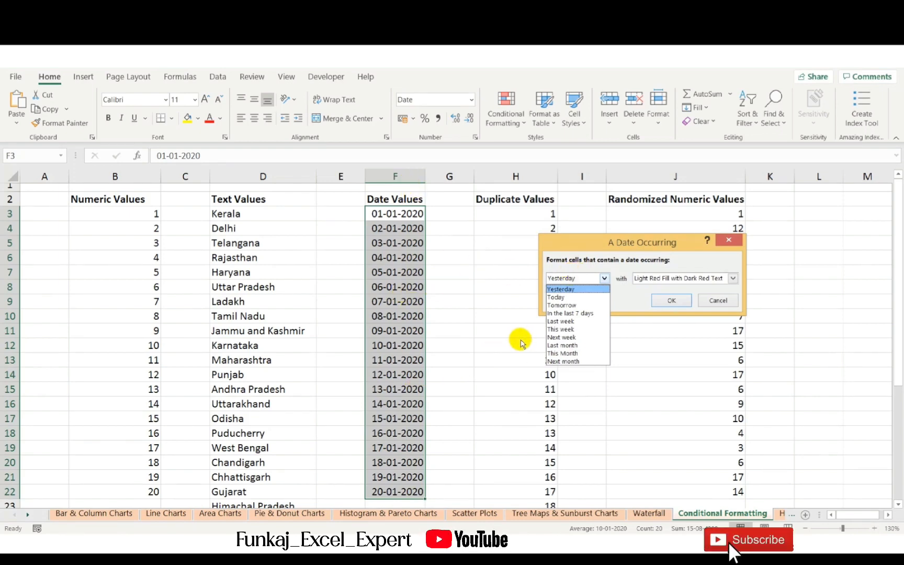
pyautogui.click(561, 321)
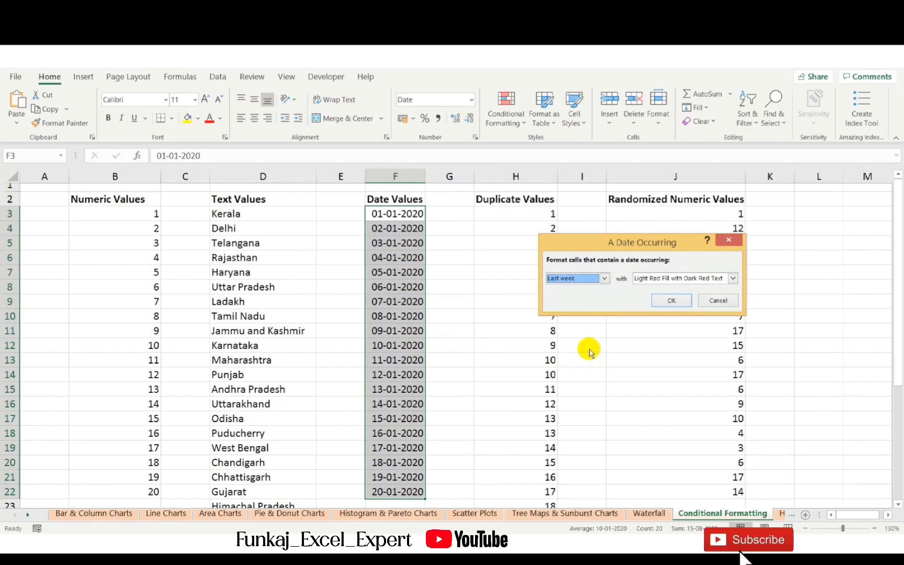
pyautogui.click(719, 301)
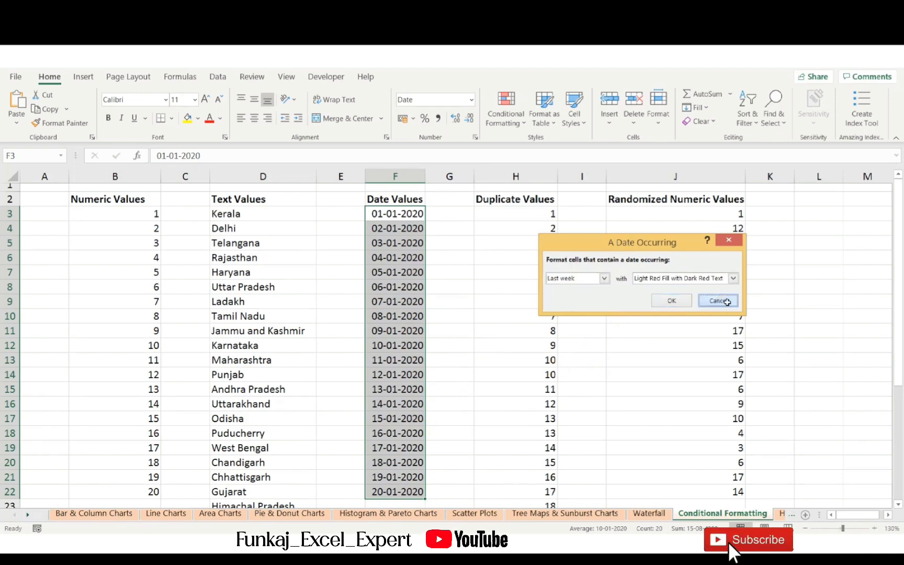
pyautogui.click(504, 119)
pyautogui.click(525, 148)
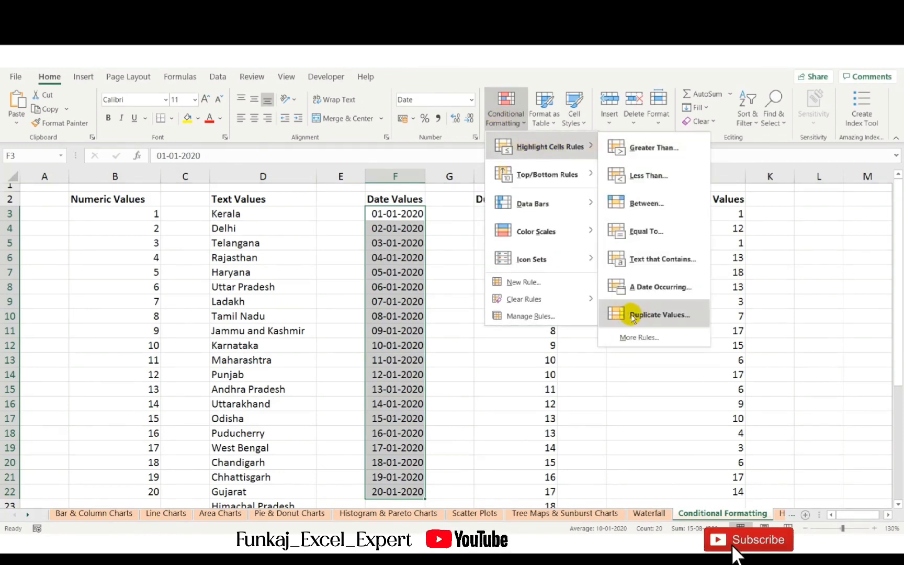
pyautogui.click(747, 237)
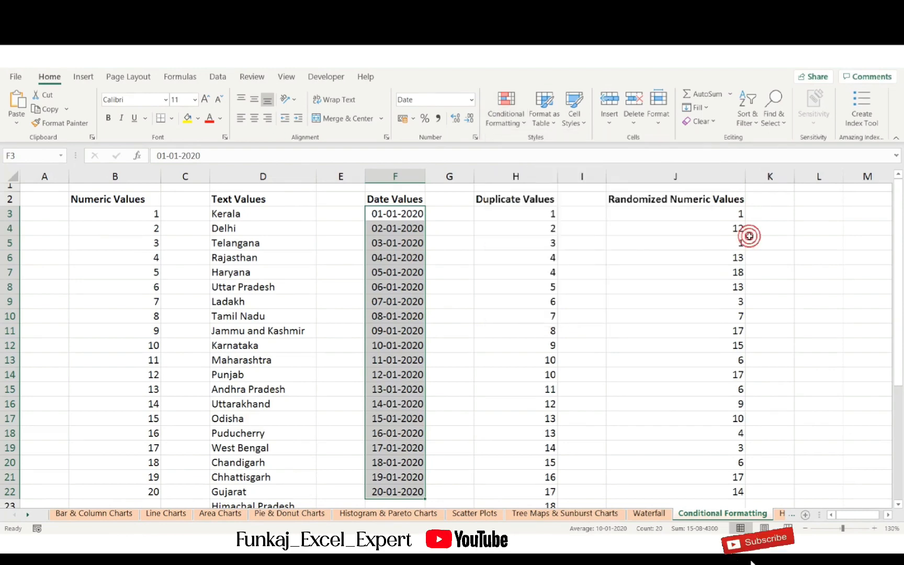
# Step: Examine the pairs of repeated numbers in the Duplicate Values column and return to its first value
pyautogui.click(522, 221)
pyautogui.click(507, 212)
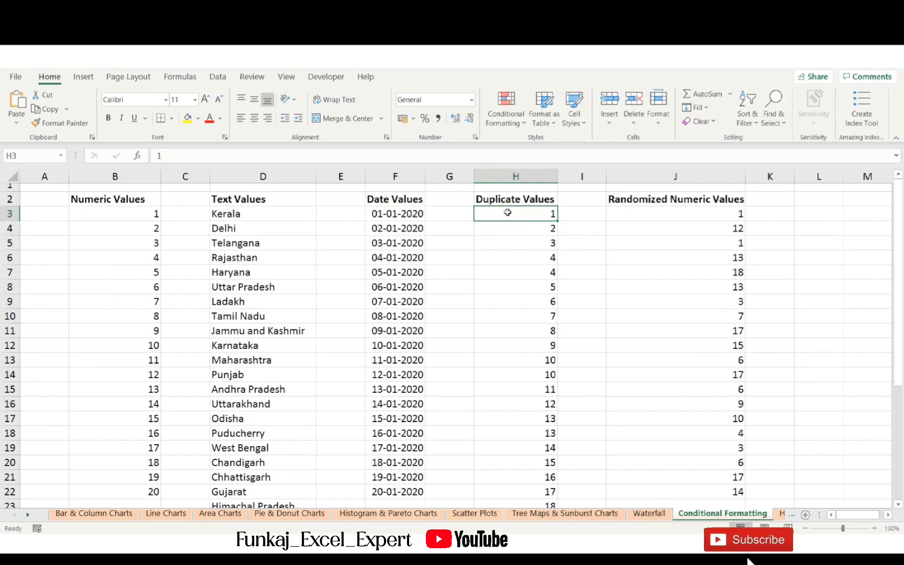
pyautogui.moveTo(520, 257); pyautogui.dragTo(526, 268)
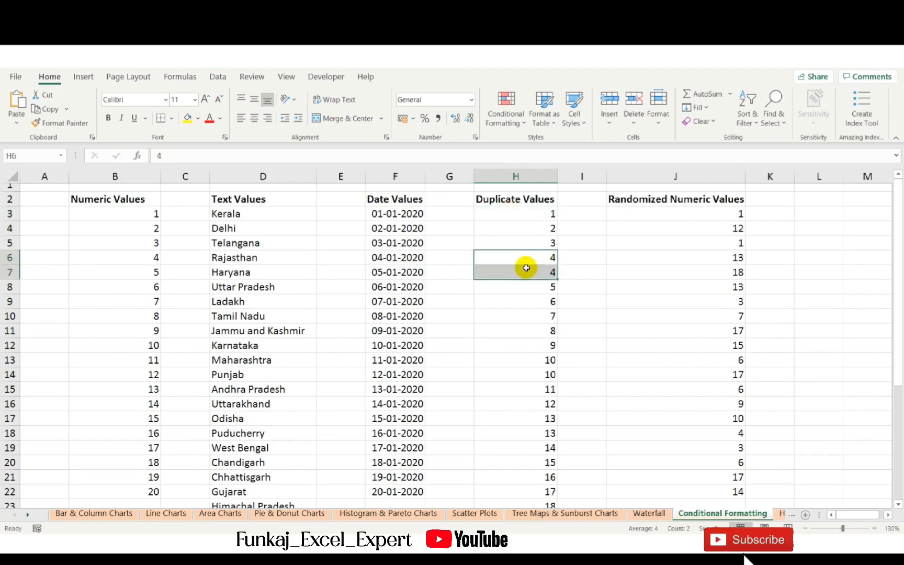
pyautogui.scroll(-2, 525, 266)
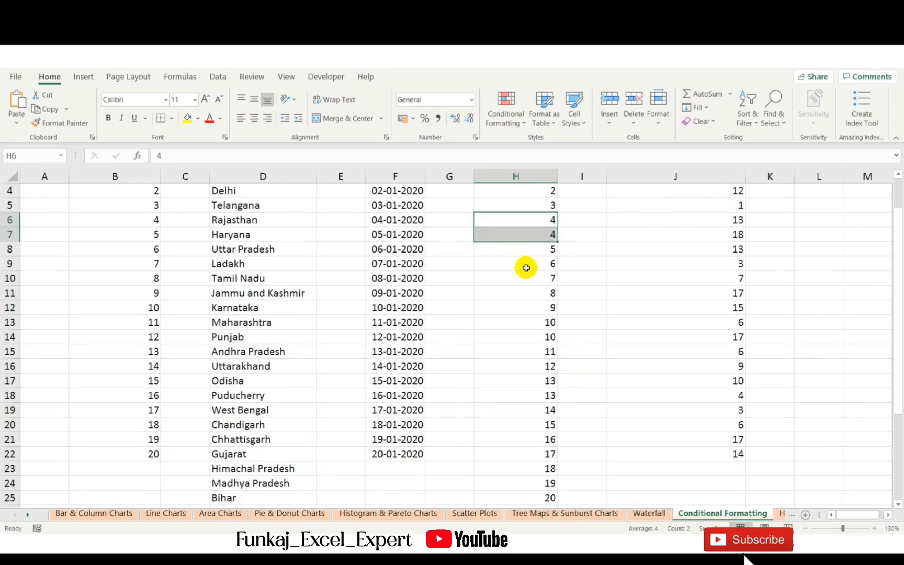
pyautogui.click(534, 293)
pyautogui.moveTo(534, 294); pyautogui.dragTo(538, 308)
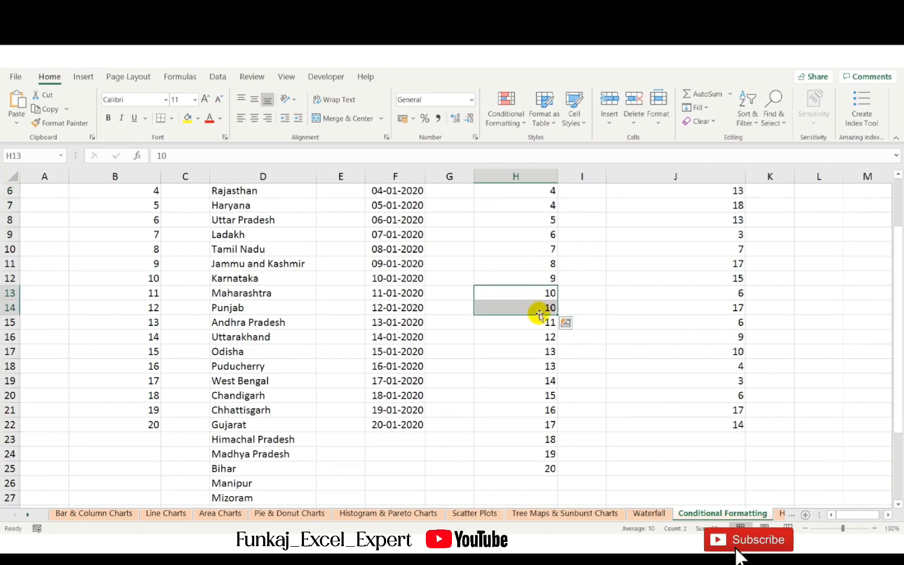
pyautogui.moveTo(538, 355); pyautogui.dragTo(538, 368)
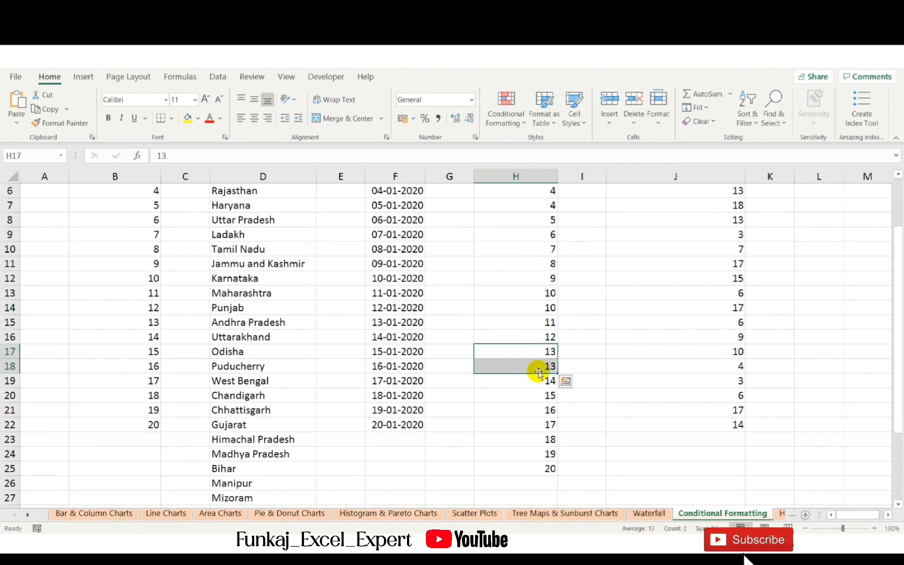
pyautogui.scroll(2, 538, 369)
pyautogui.click(515, 213)
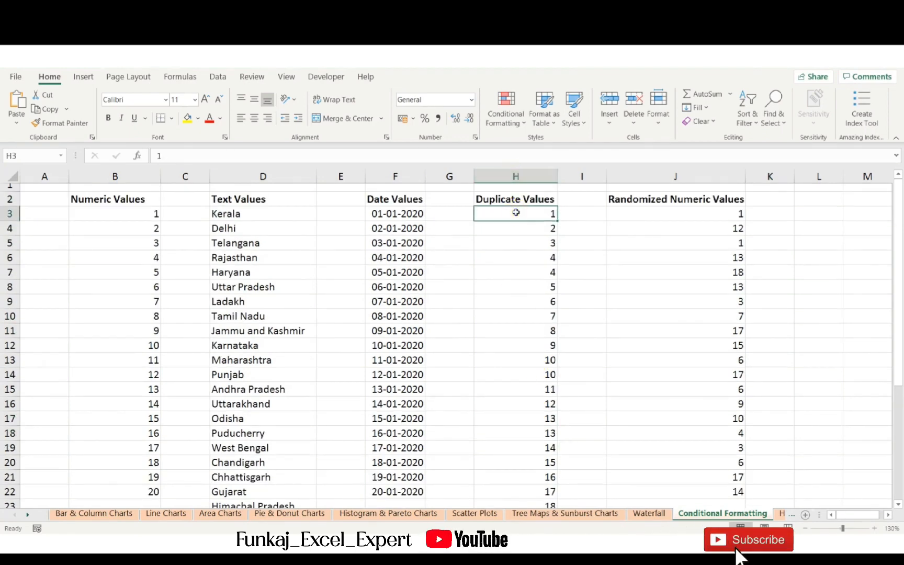
# Step: Preview a Duplicate Values rule for Duplicate and Unique with Light Red Fill with Dark Red Text on the Duplicate Values cells, and cancel it
pyautogui.hotkey('ctrl', 'shift', 'Down')
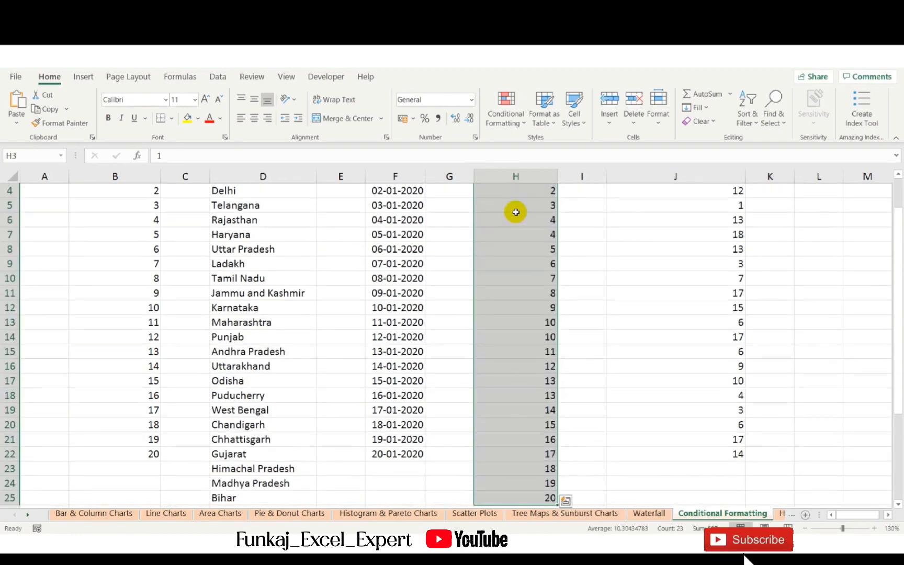
pyautogui.scroll(1, 514, 209)
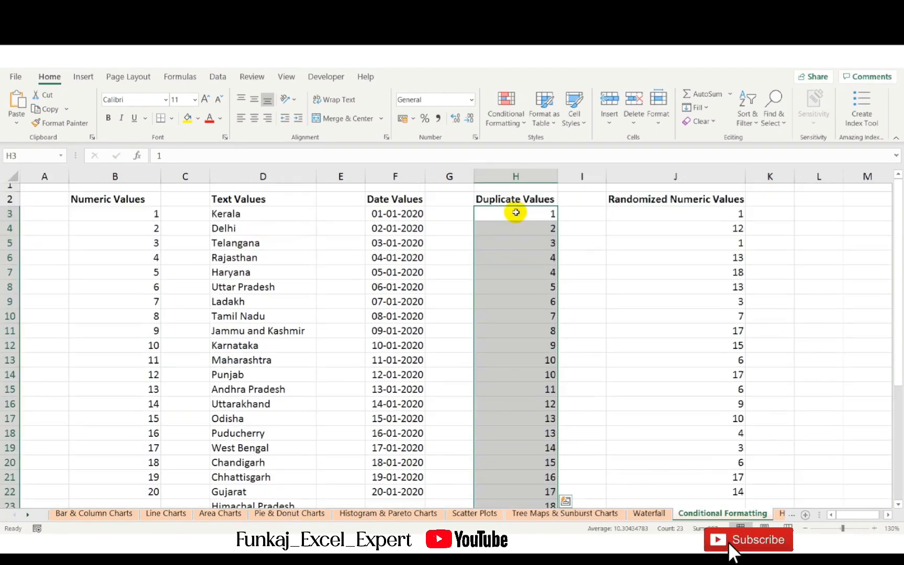
pyautogui.click(494, 120)
pyautogui.moveTo(528, 145)
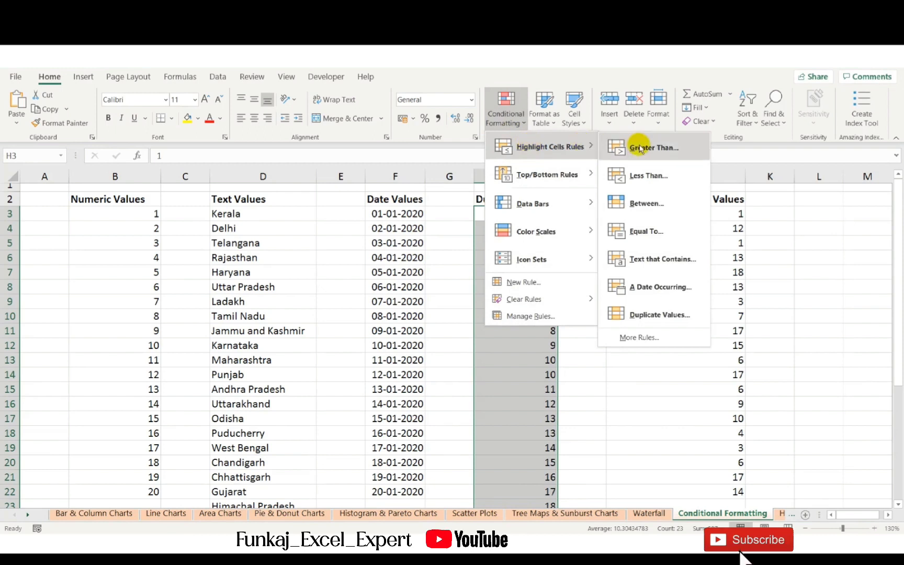
pyautogui.click(640, 316)
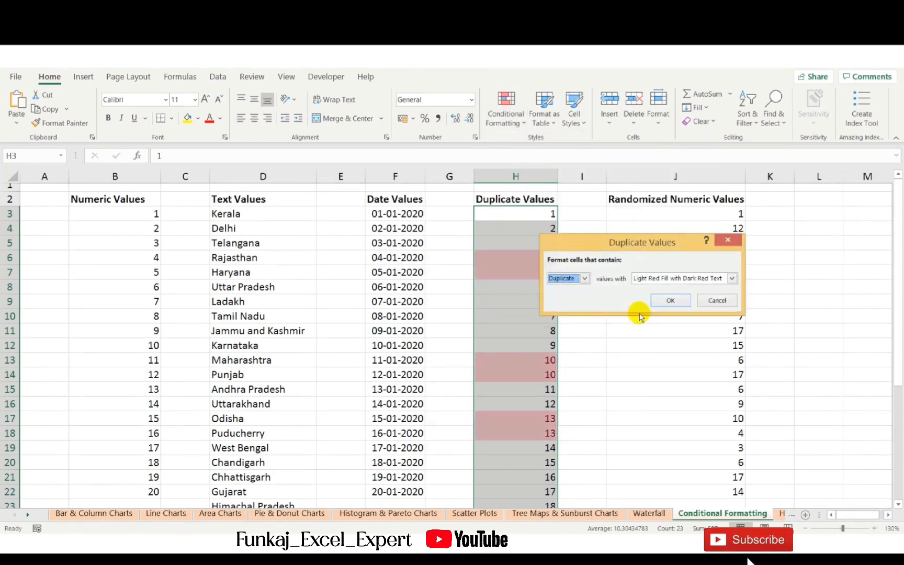
pyautogui.moveTo(594, 245); pyautogui.dragTo(625, 239)
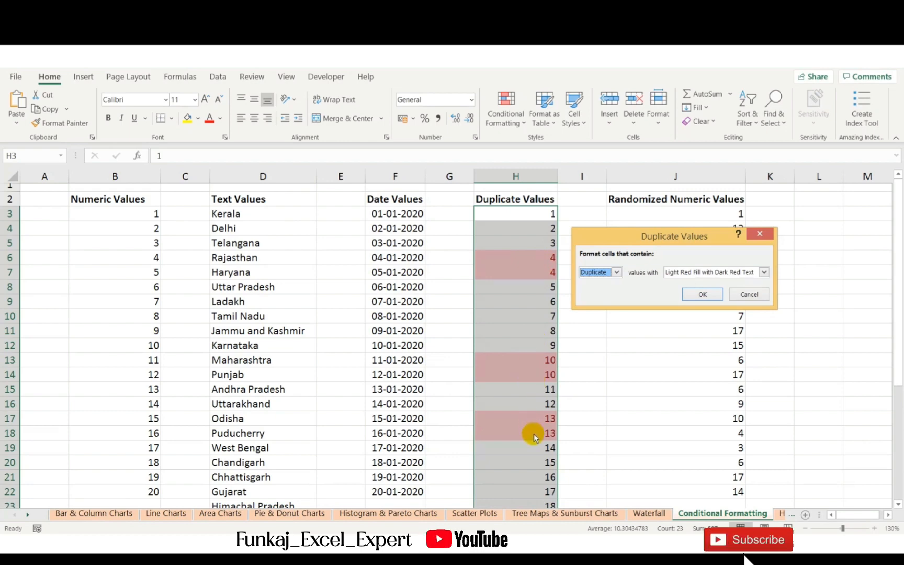
pyautogui.click(614, 273)
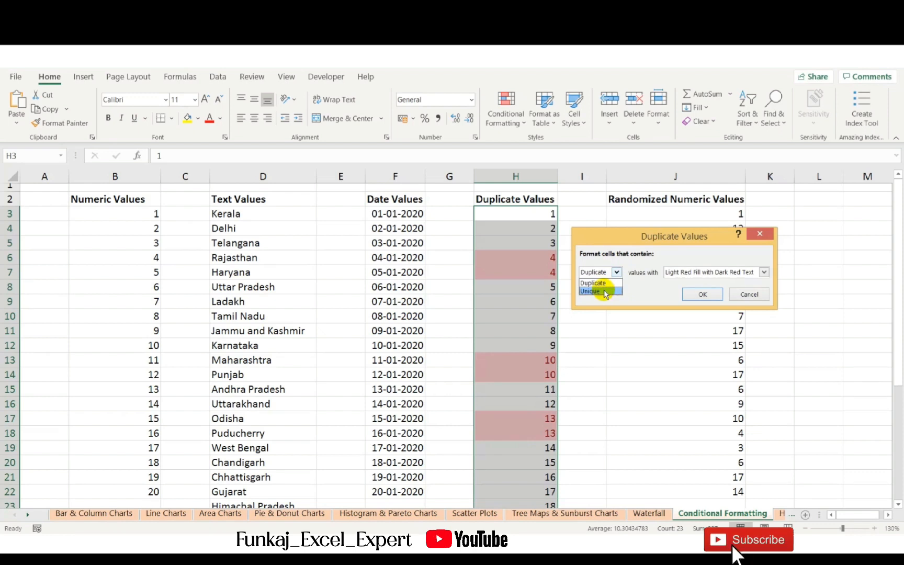
pyautogui.click(604, 292)
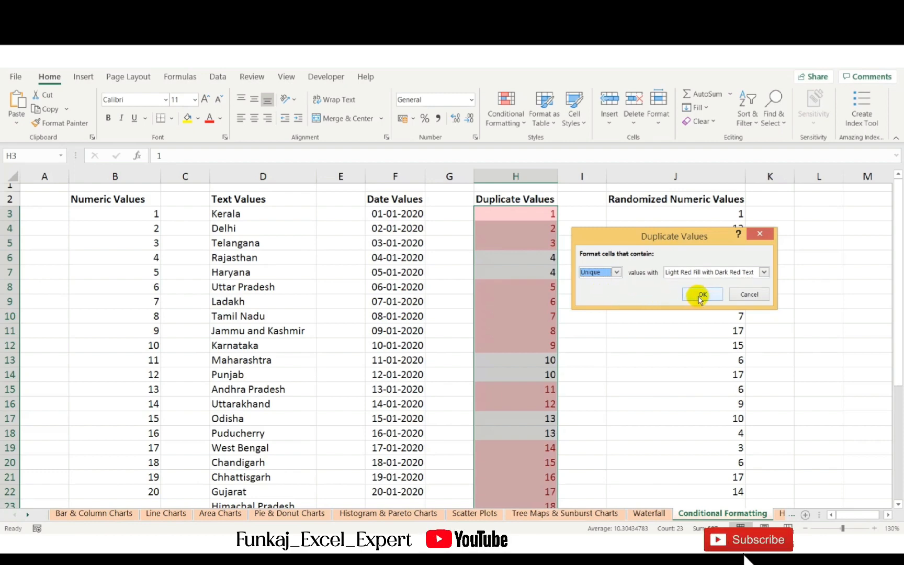
pyautogui.click(747, 294)
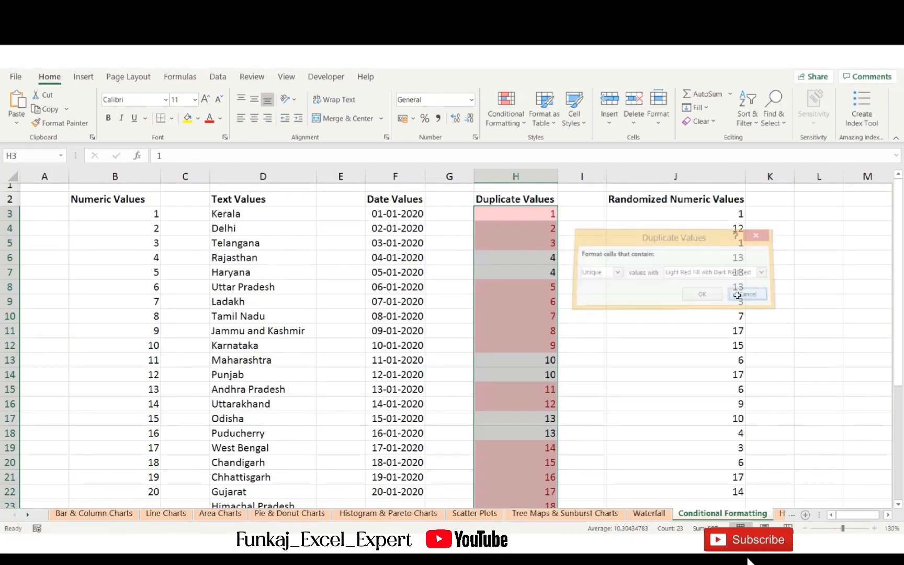
pyautogui.click(491, 128)
pyautogui.moveTo(522, 146)
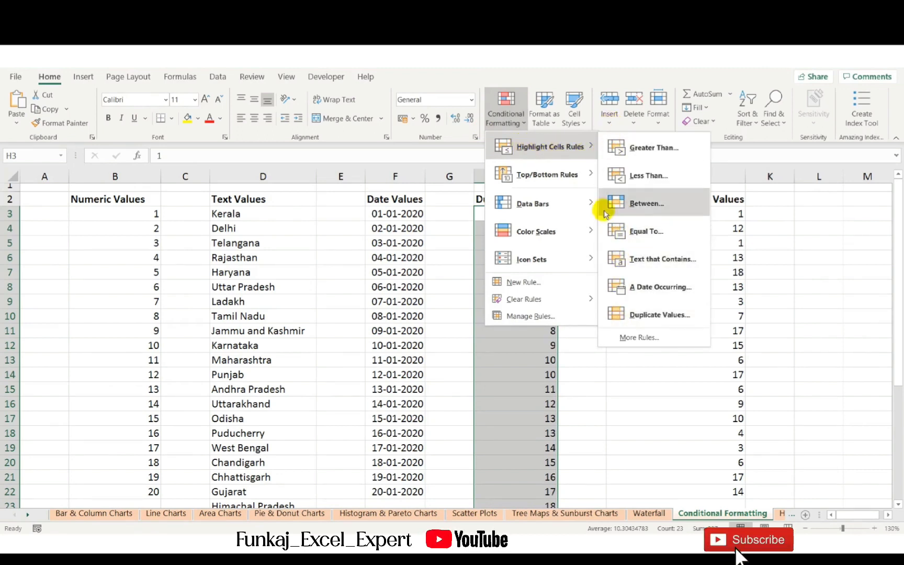
pyautogui.moveTo(551, 183)
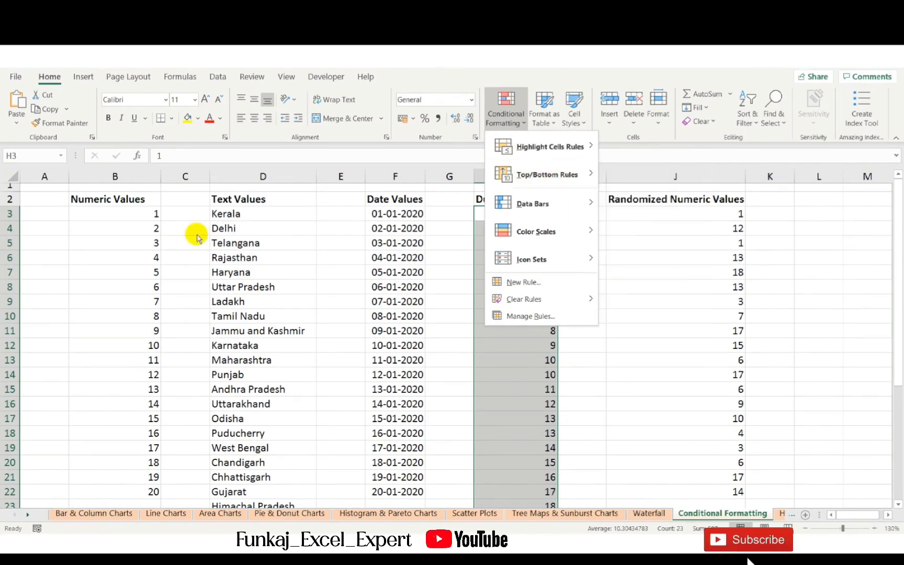
# Step: Preview a Top 10 Items rule set to 5 with Light Red Fill with Dark Red Text on the Numeric Values cells, and cancel it
pyautogui.click(111, 217)
pyautogui.click(111, 217)
pyautogui.click(112, 217)
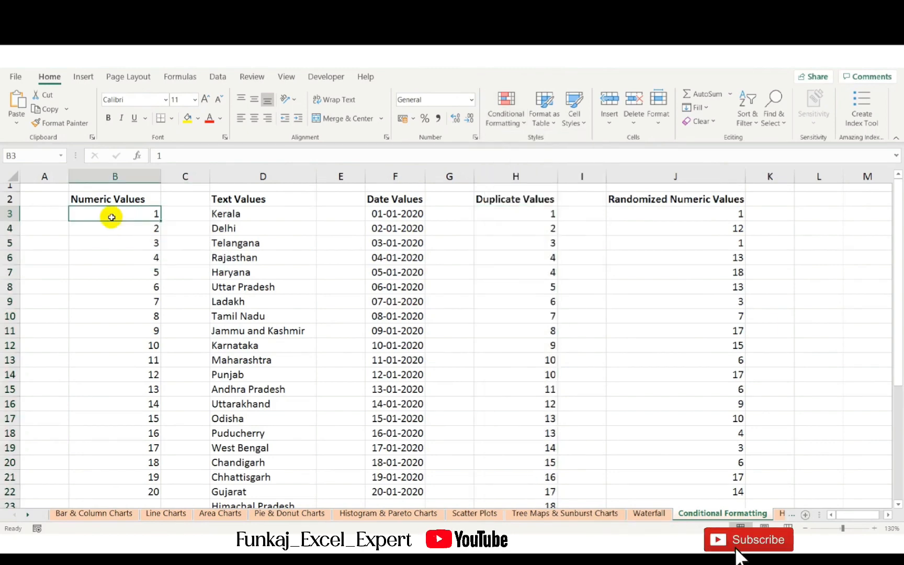
pyautogui.hotkey('ctrl', 'shift', 'Down')
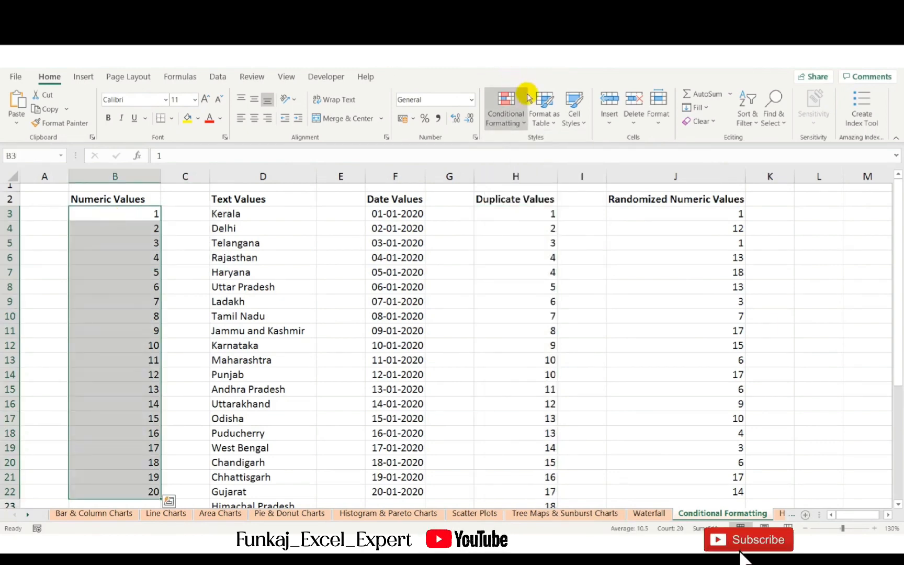
pyautogui.click(513, 111)
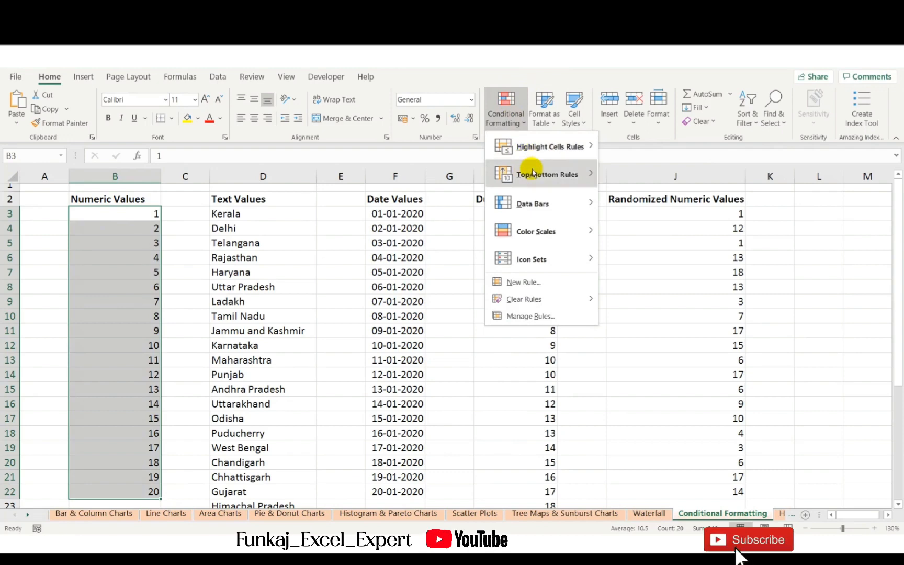
pyautogui.moveTo(523, 174)
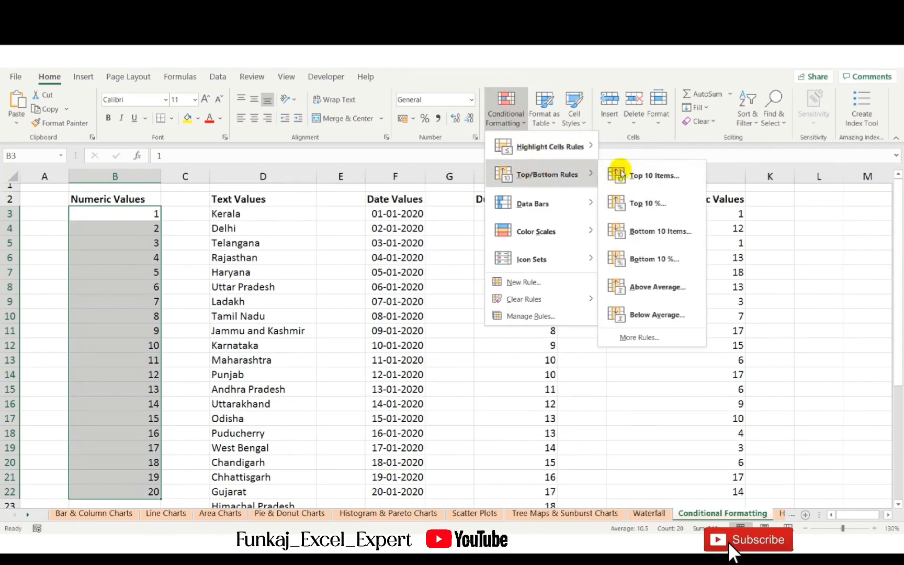
pyautogui.click(653, 177)
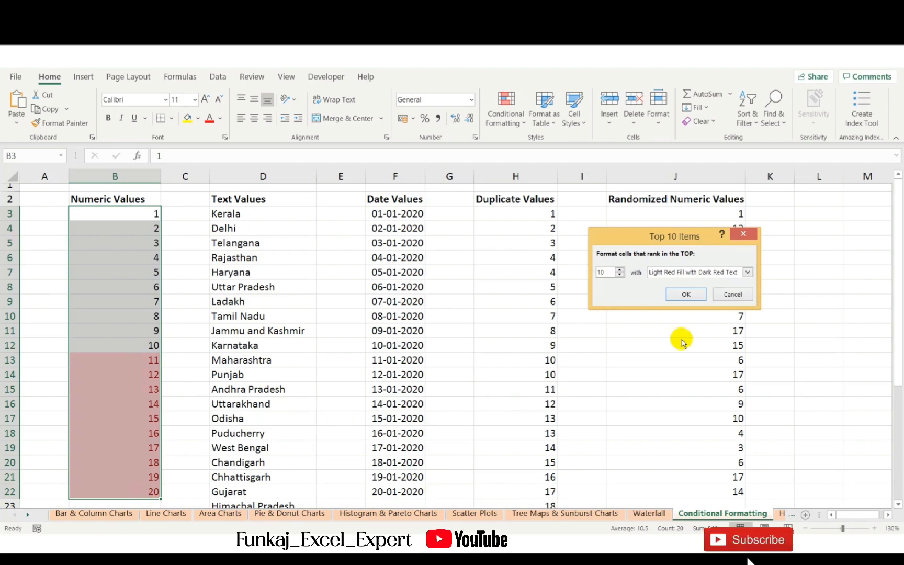
pyautogui.moveTo(605, 273); pyautogui.dragTo(589, 274)
pyautogui.write('5')
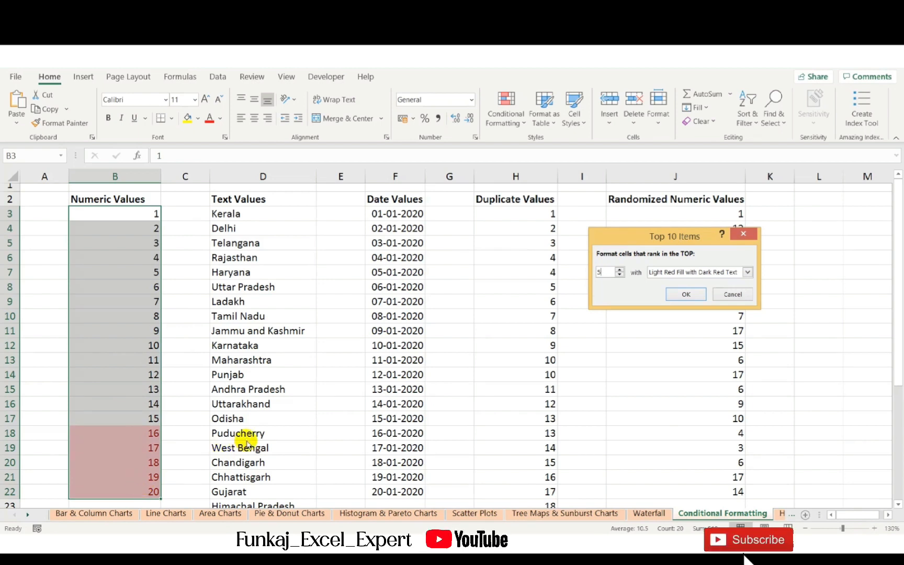
pyautogui.click(733, 294)
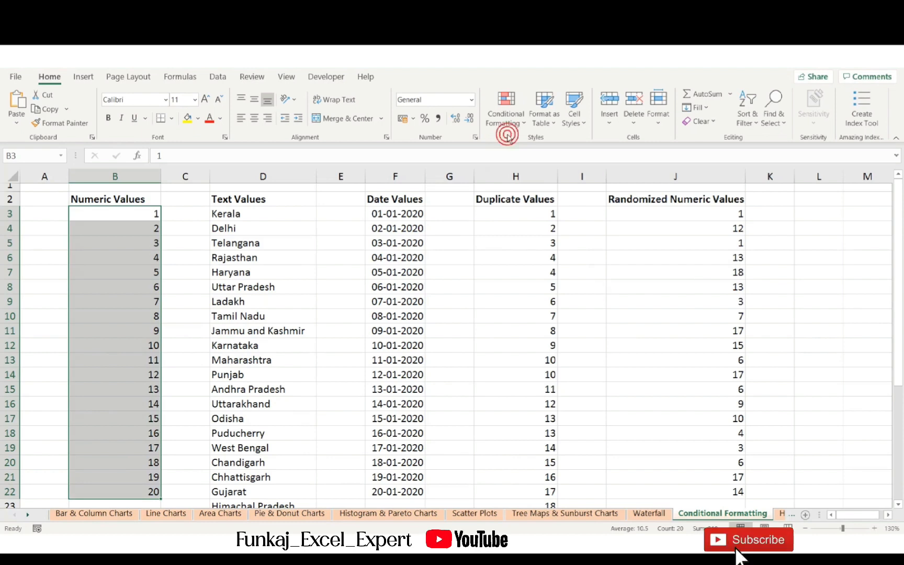
# Step: Preview a Top 10% rule with Light Red Fill with Dark Red Text on the Numeric Values cells, and cancel it
pyautogui.click(501, 118)
pyautogui.moveTo(530, 178)
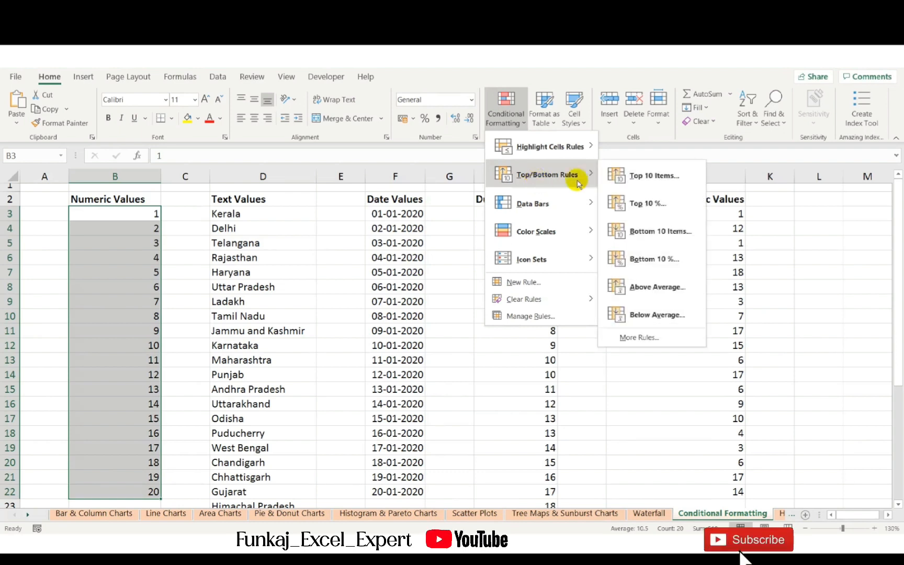
pyautogui.click(632, 204)
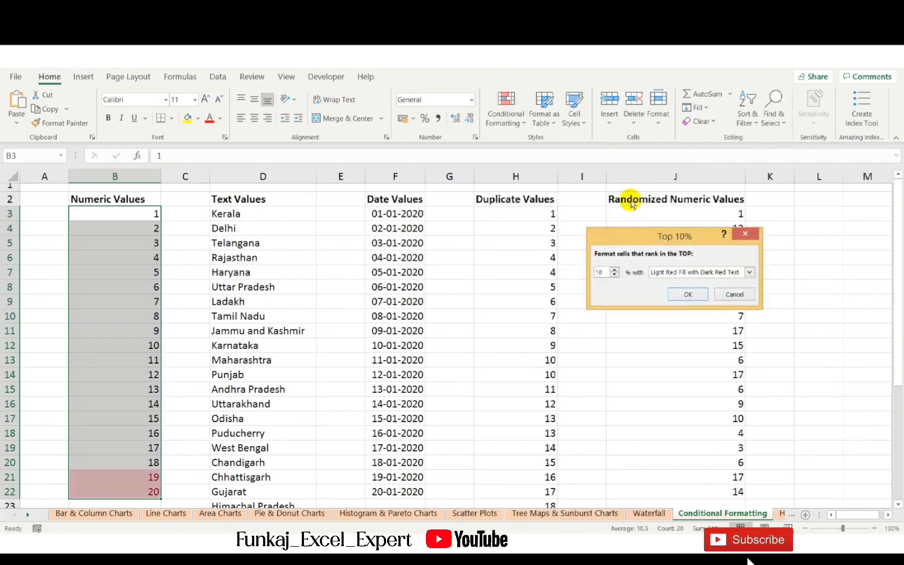
pyautogui.moveTo(629, 237); pyautogui.dragTo(317, 243)
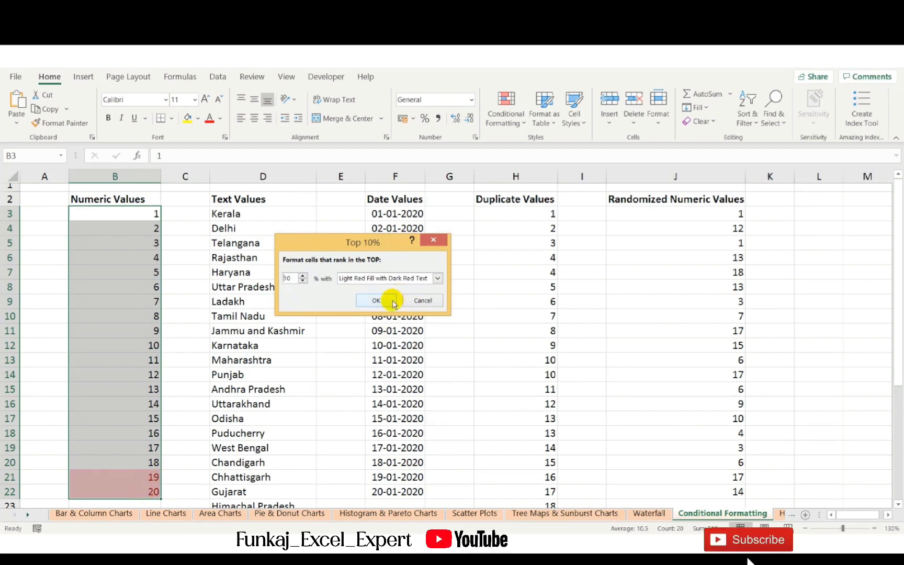
pyautogui.click(421, 300)
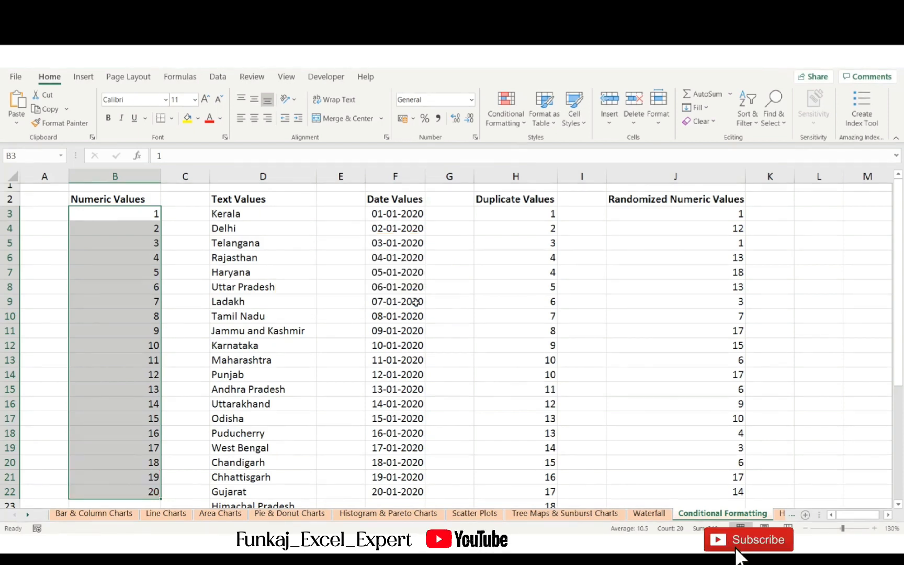
# Step: Apply an Above Average rule with Light Red Fill with Dark Red Text to the Numeric Values cells
pyautogui.click(496, 124)
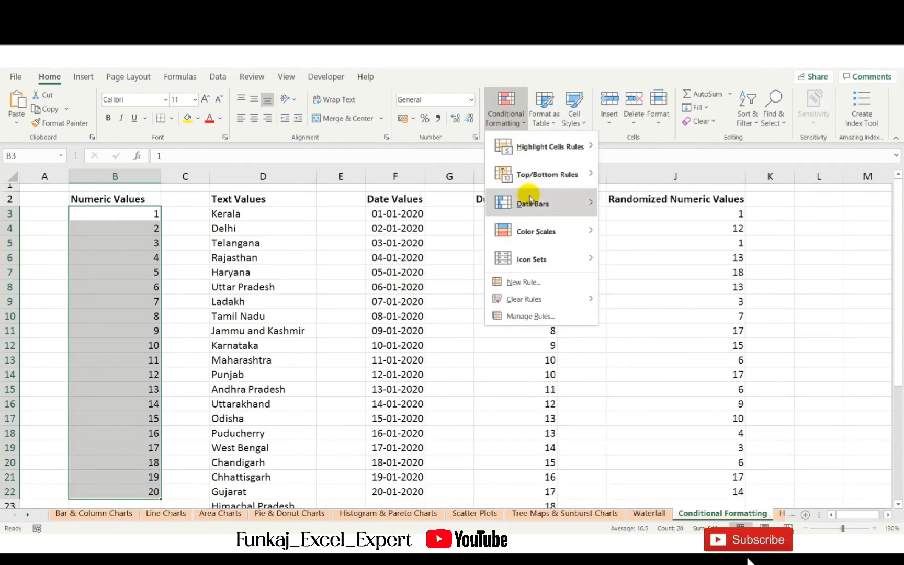
pyautogui.moveTo(521, 180)
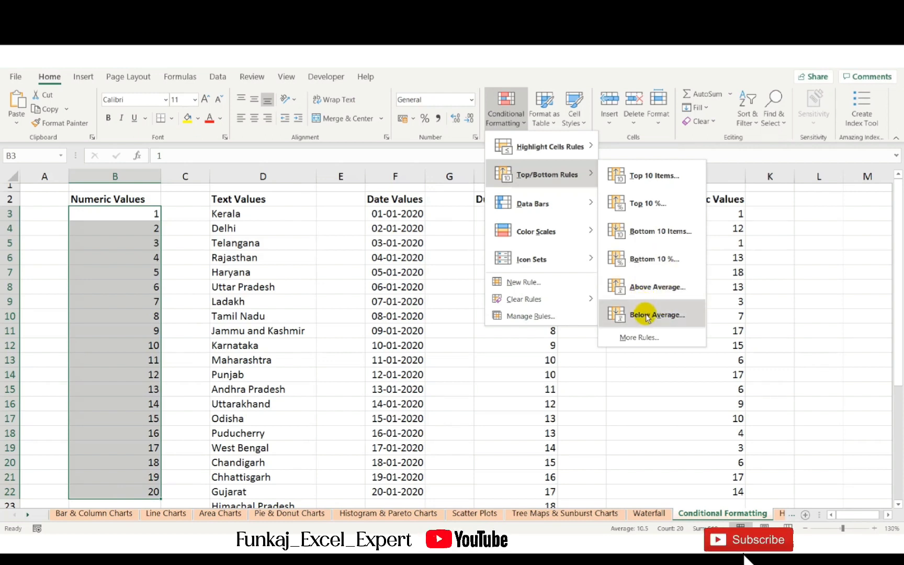
pyautogui.click(655, 288)
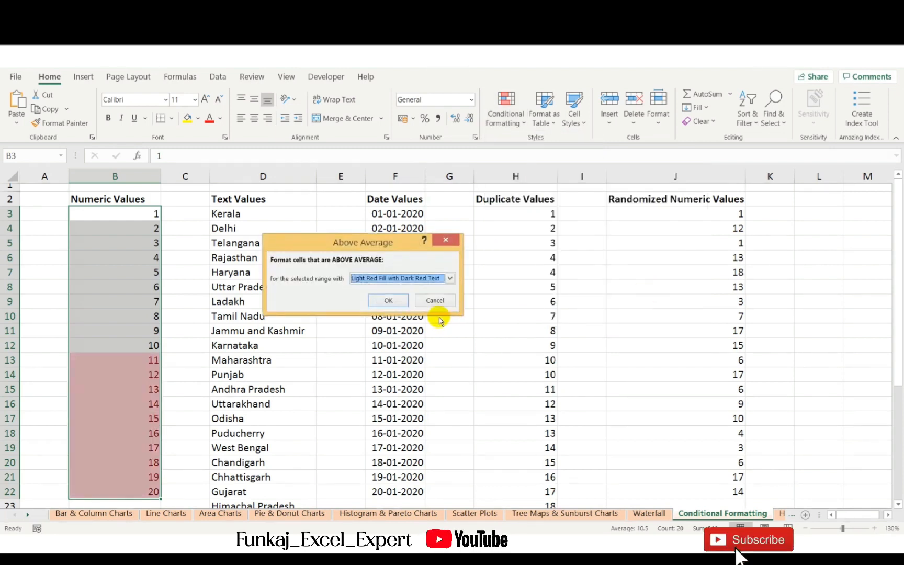
pyautogui.click(388, 303)
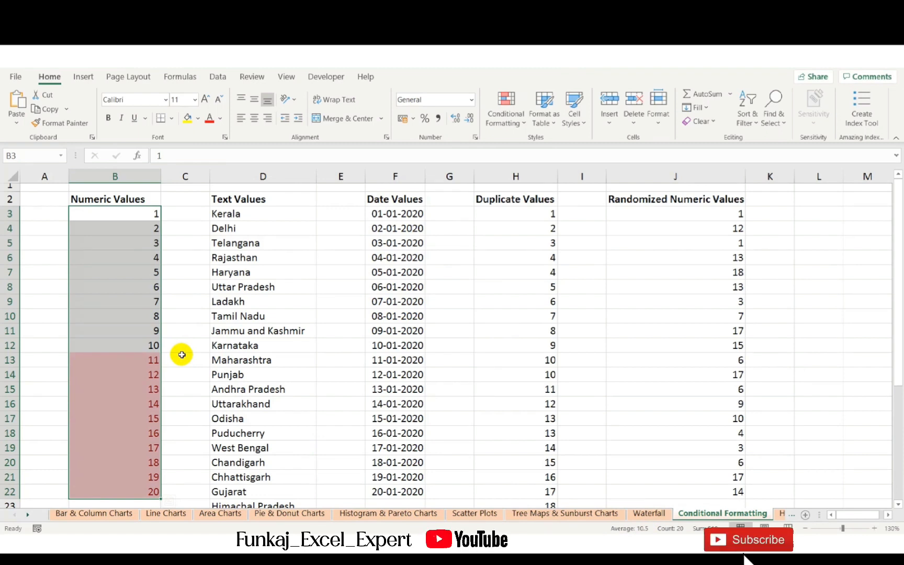
# Step: Clear the conditional formatting rules from the selected Numeric Values cells
pyautogui.click(501, 130)
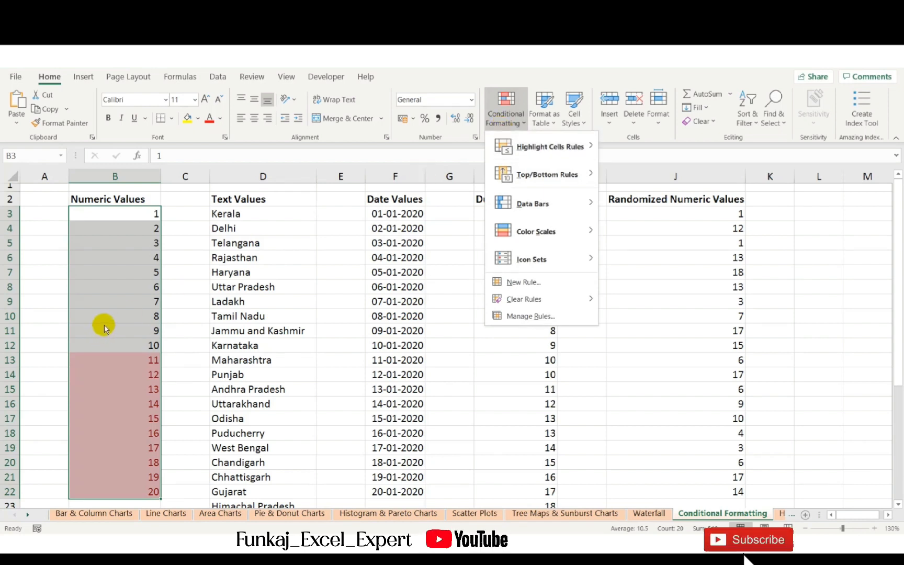
pyautogui.moveTo(579, 298)
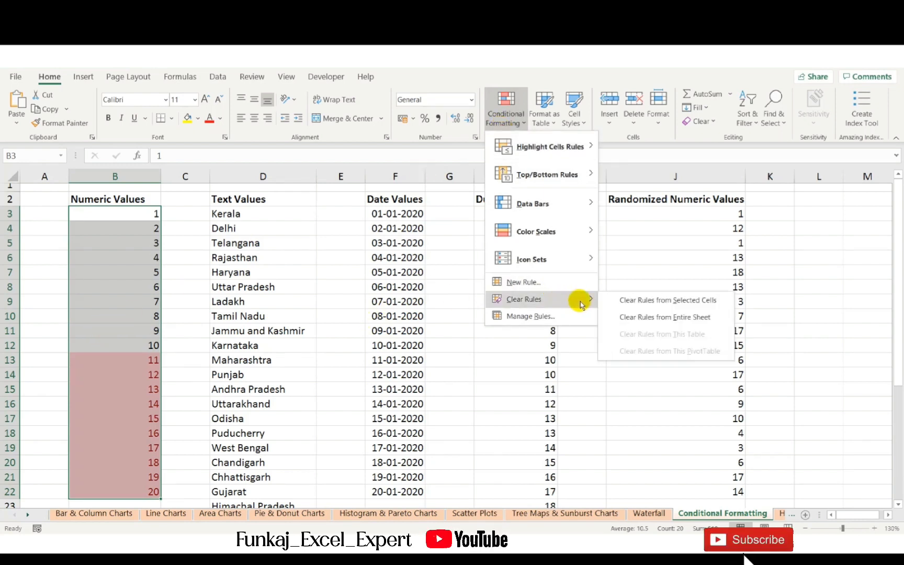
pyautogui.click(620, 301)
# Step: Preview green gradient data bars on the Numeric Values cells without applying them
pyautogui.click(521, 127)
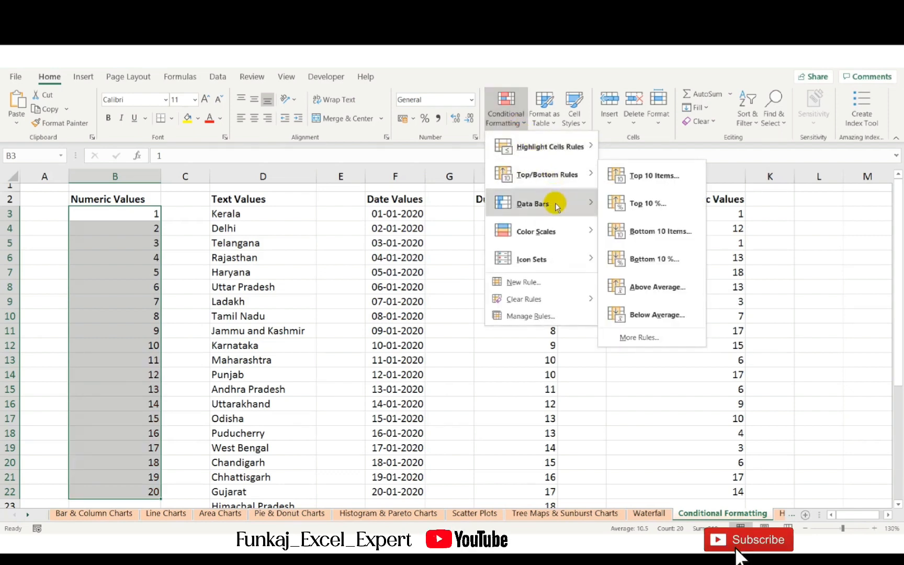
pyautogui.moveTo(555, 206)
pyautogui.moveTo(555, 176)
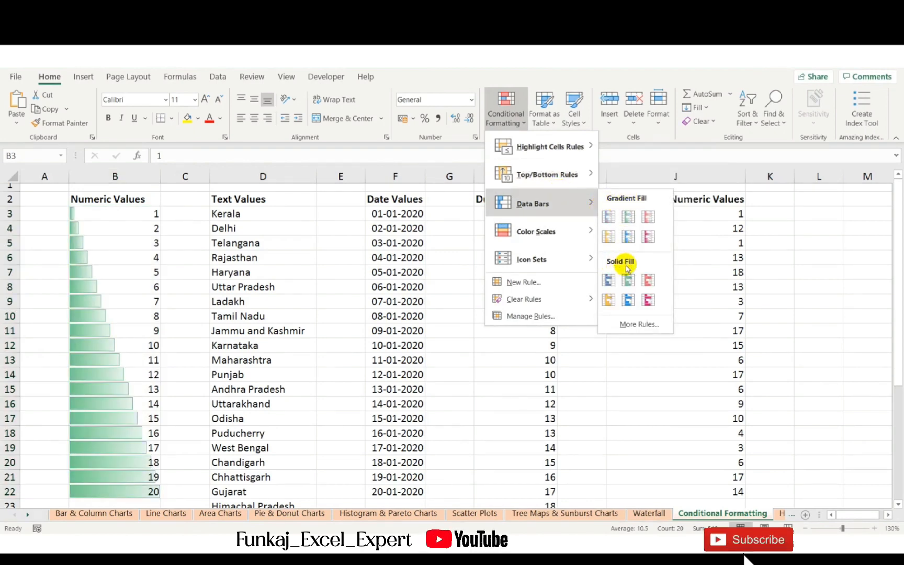
pyautogui.click(694, 210)
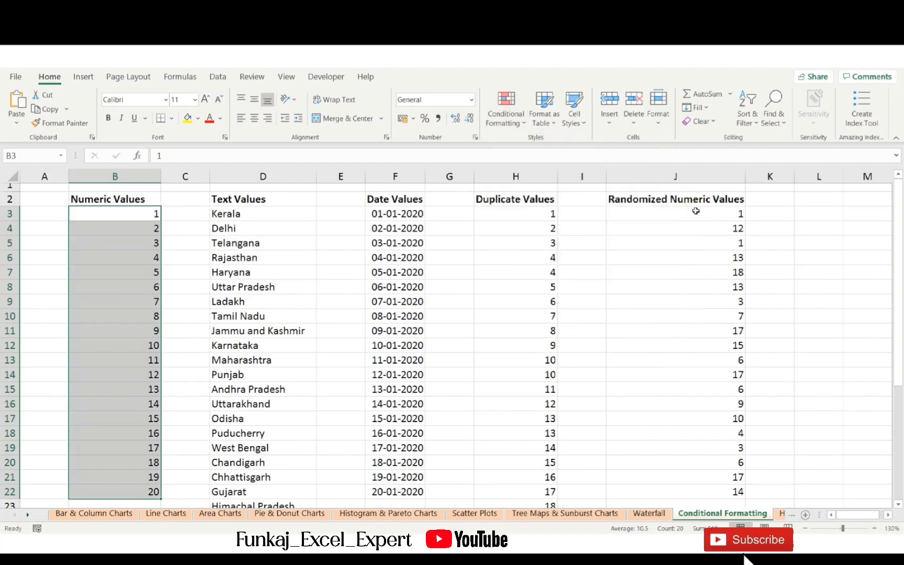
# Step: Apply blue gradient-fill data bars to all Randomized Numeric Values cells and deselect the range
pyautogui.click(696, 210)
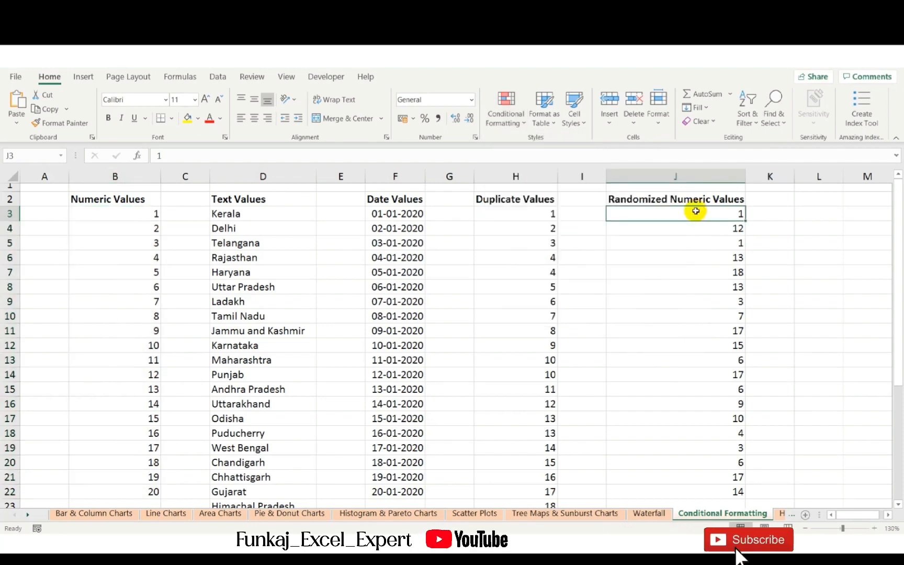
pyautogui.hotkey('ctrl', 'shift', 'Down')
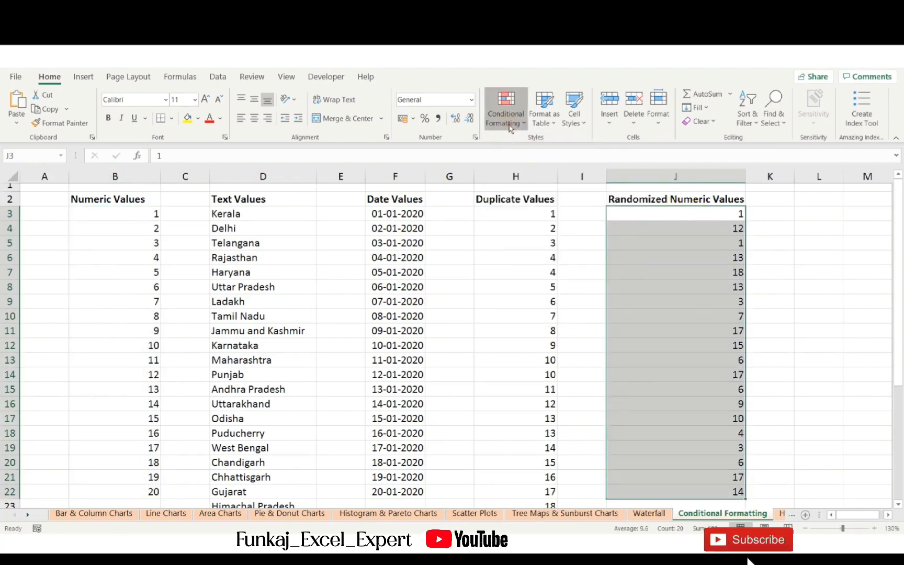
pyautogui.click(507, 118)
pyautogui.moveTo(533, 203)
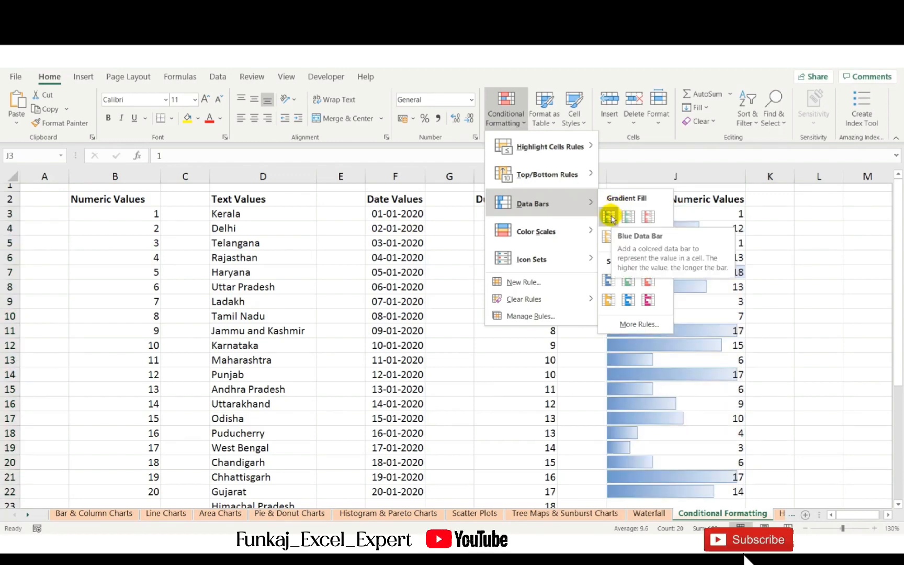
pyautogui.click(609, 217)
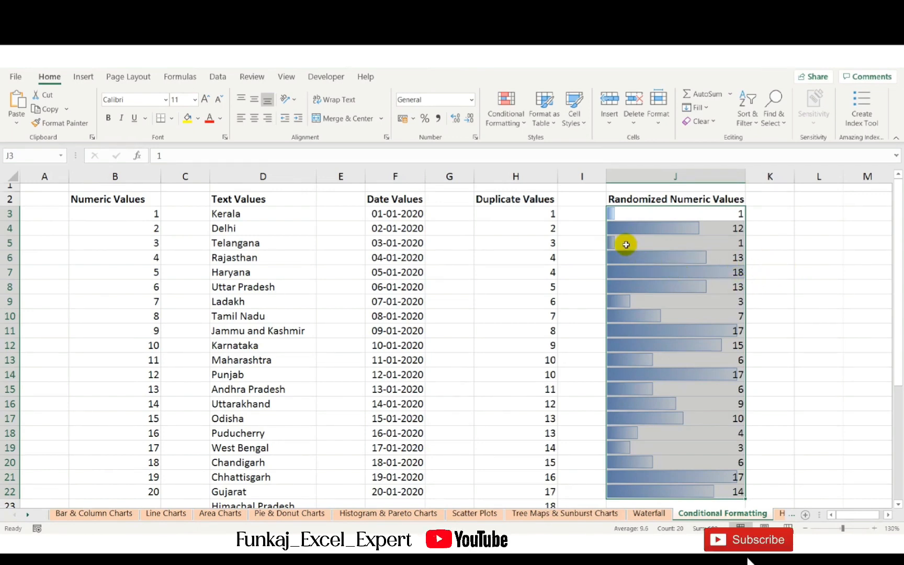
pyautogui.click(654, 252)
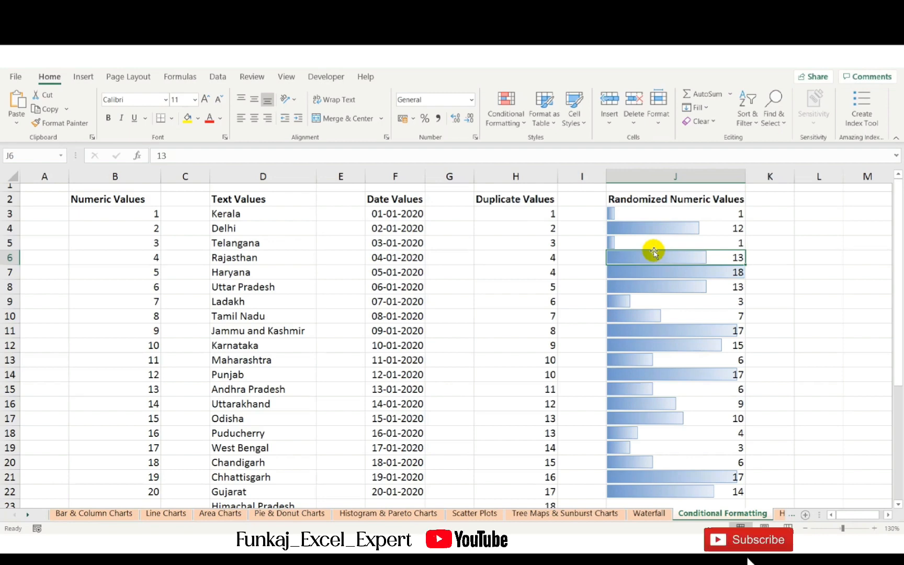
# Step: Apply blue solid-fill data bars to all the Randomized Numeric Values cells
pyautogui.click(689, 270)
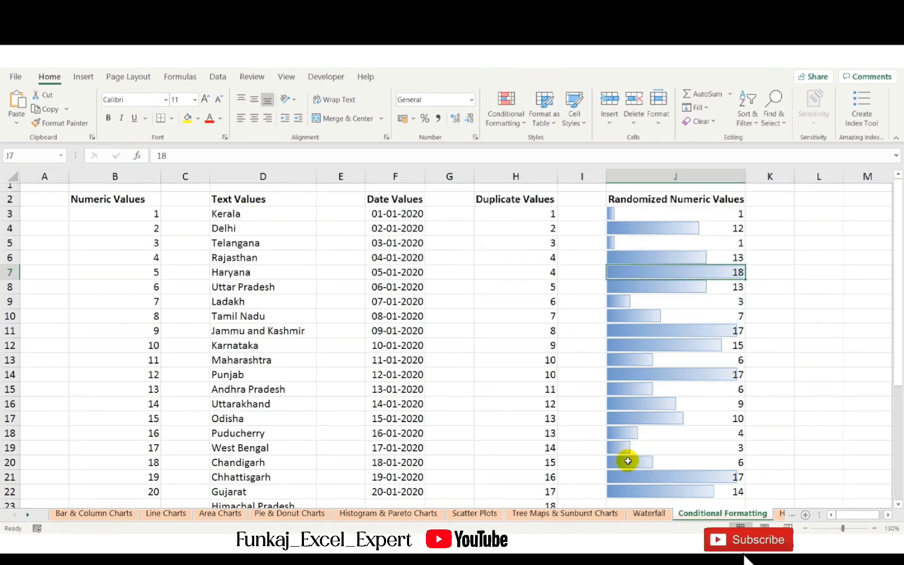
pyautogui.click(661, 214)
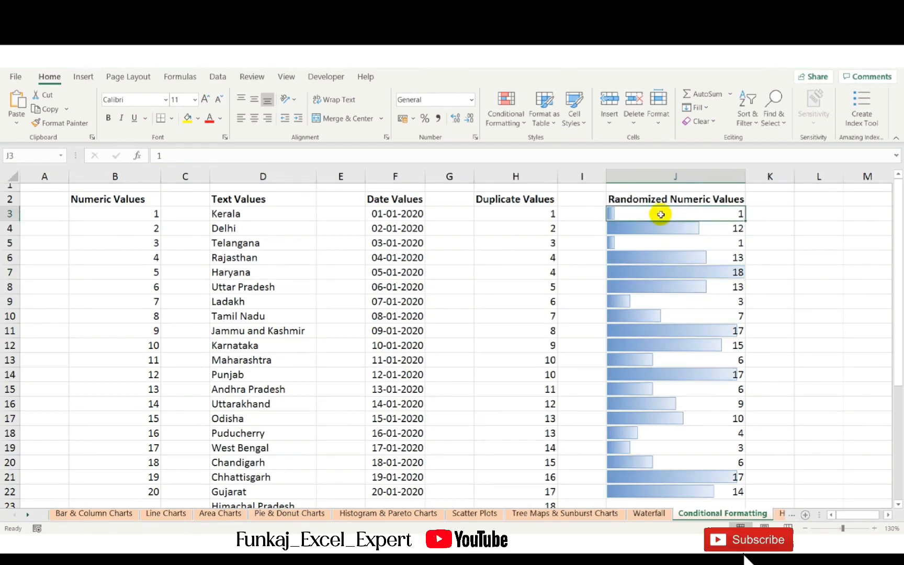
pyautogui.hotkey('ctrl', 'shift', 'Down')
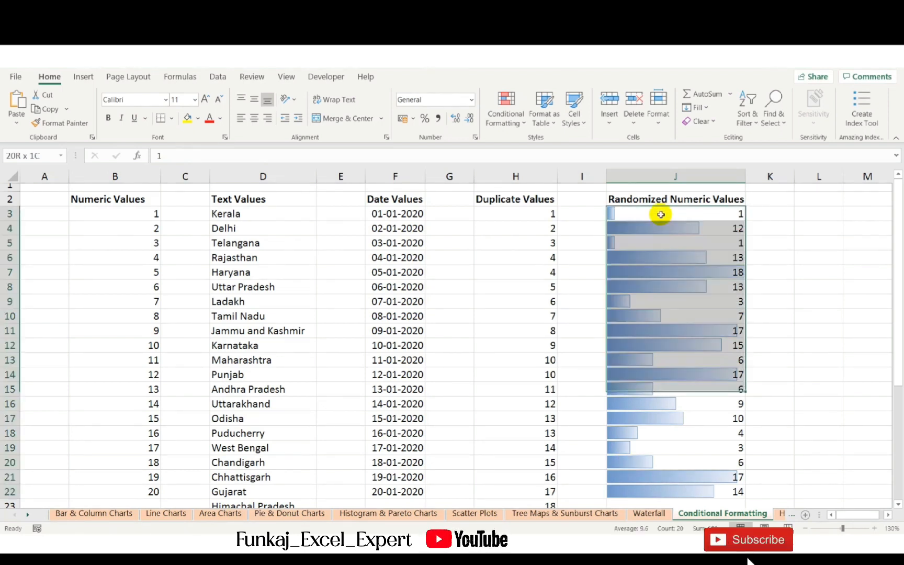
pyautogui.click(511, 124)
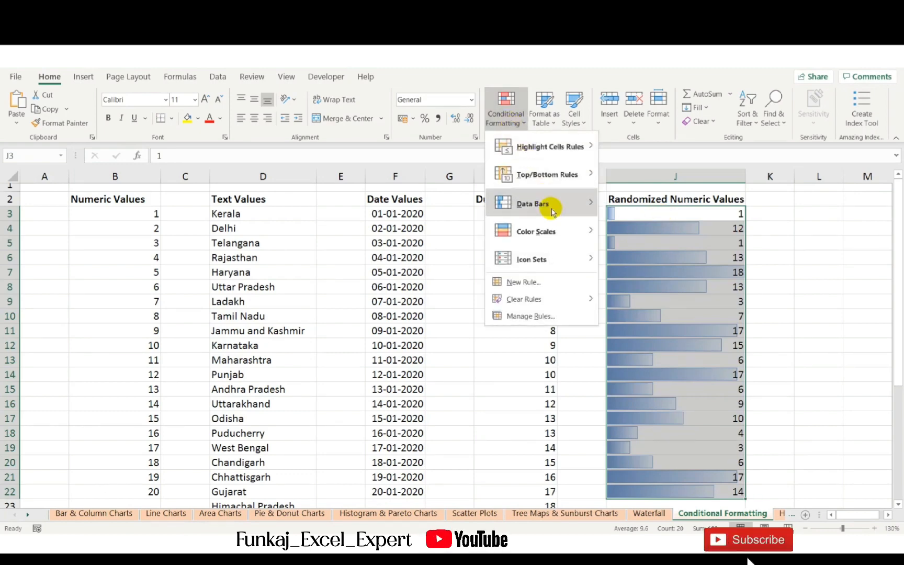
pyautogui.moveTo(552, 211)
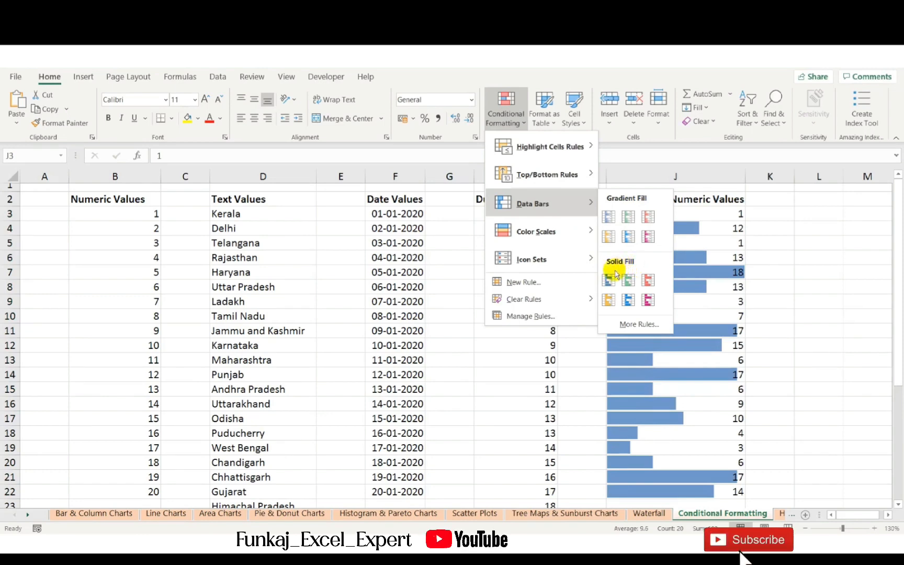
pyautogui.click(610, 278)
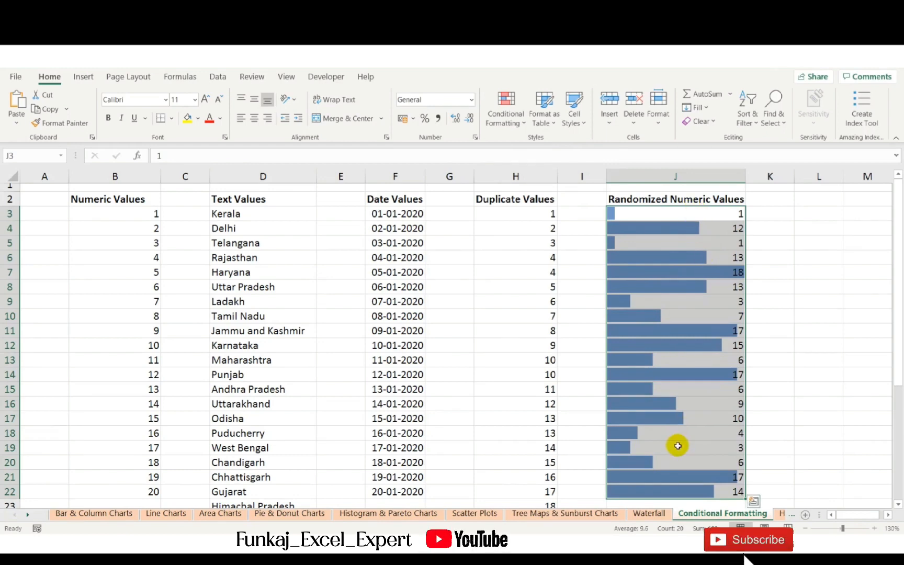
# Step: Clear the conditional formatting rules from the selected Randomized Numeric Values cells
pyautogui.click(510, 122)
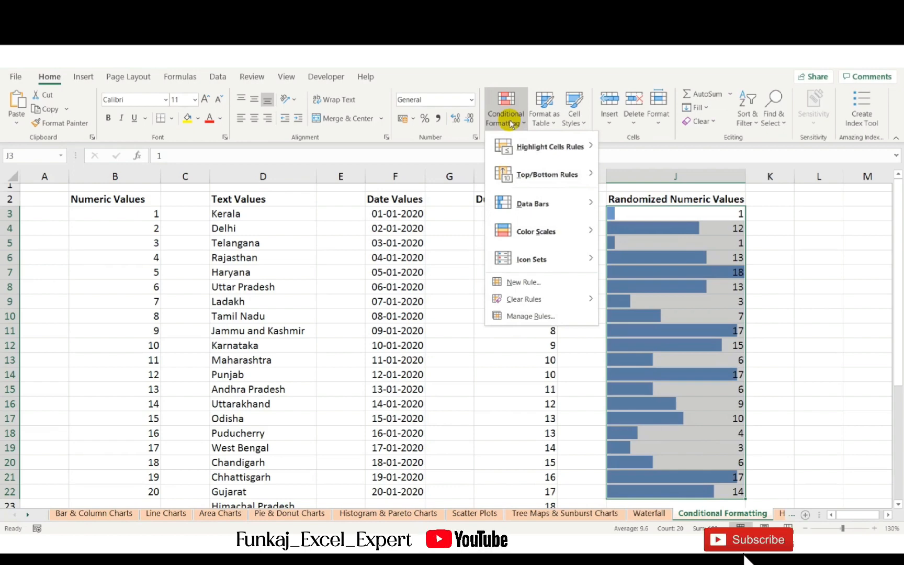
pyautogui.moveTo(565, 304)
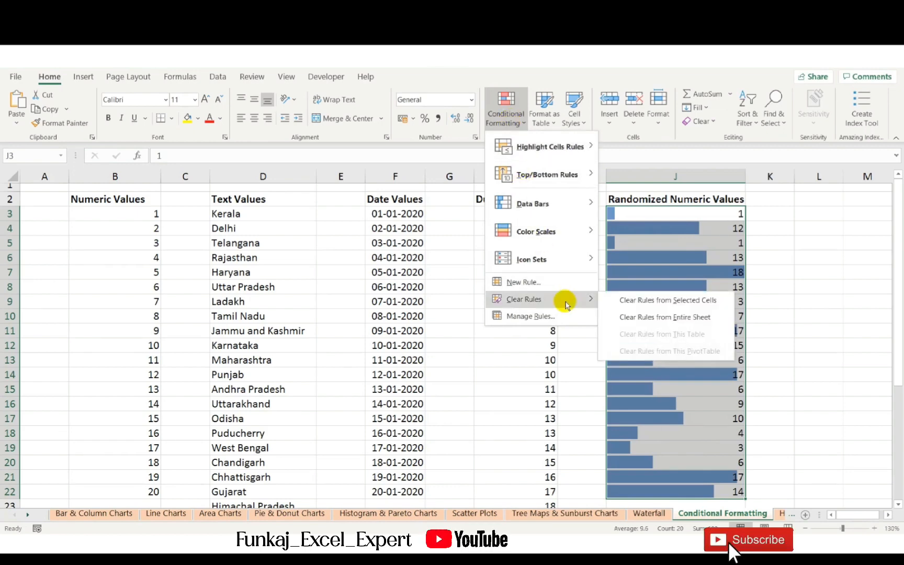
pyautogui.click(627, 300)
# Step: Apply the green-yellow-red color scale to the Randomized Numeric Values cells and deselect the range
pyautogui.click(522, 126)
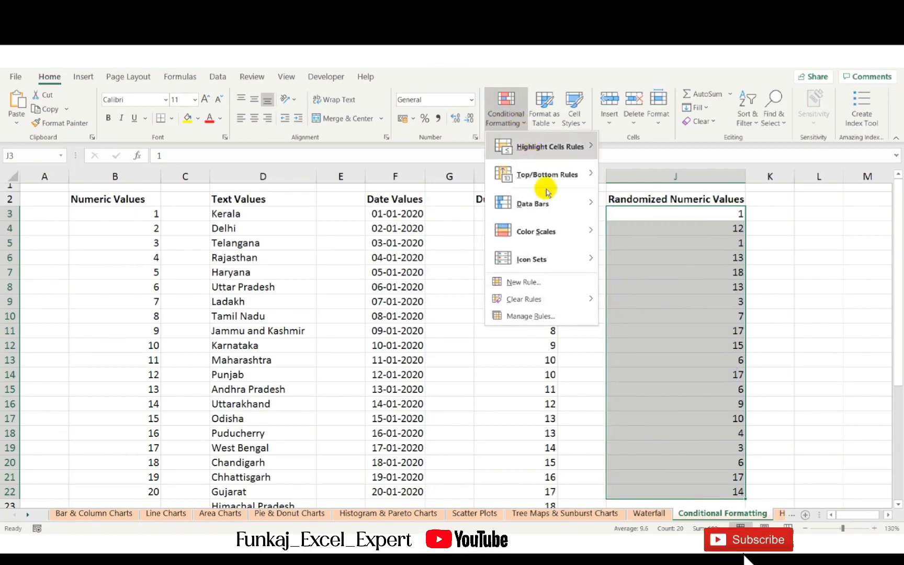
pyautogui.moveTo(566, 232)
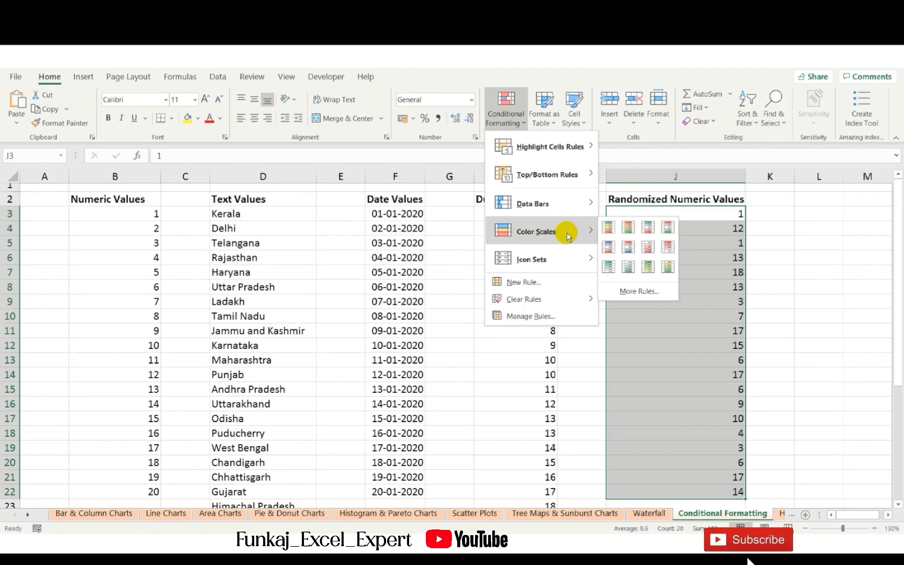
pyautogui.click(604, 228)
pyautogui.click(632, 238)
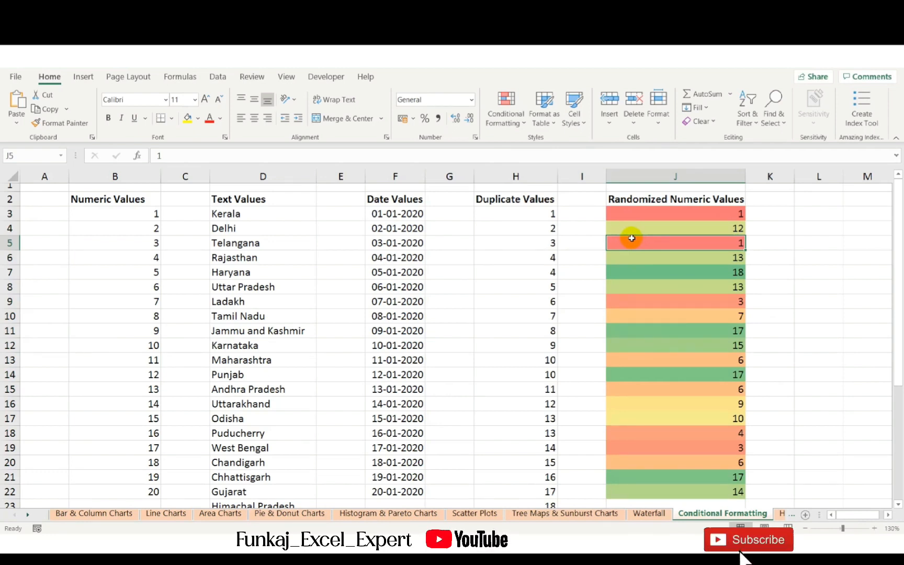
# Step: Examine how the color scale shades high, middle and low values in the Randomized Numeric Values column
pyautogui.click(637, 261)
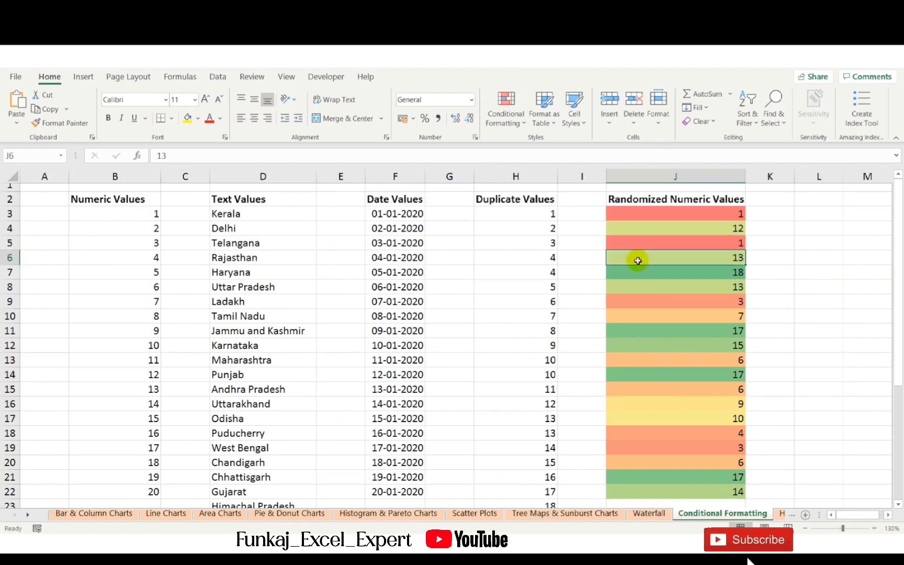
pyautogui.click(624, 272)
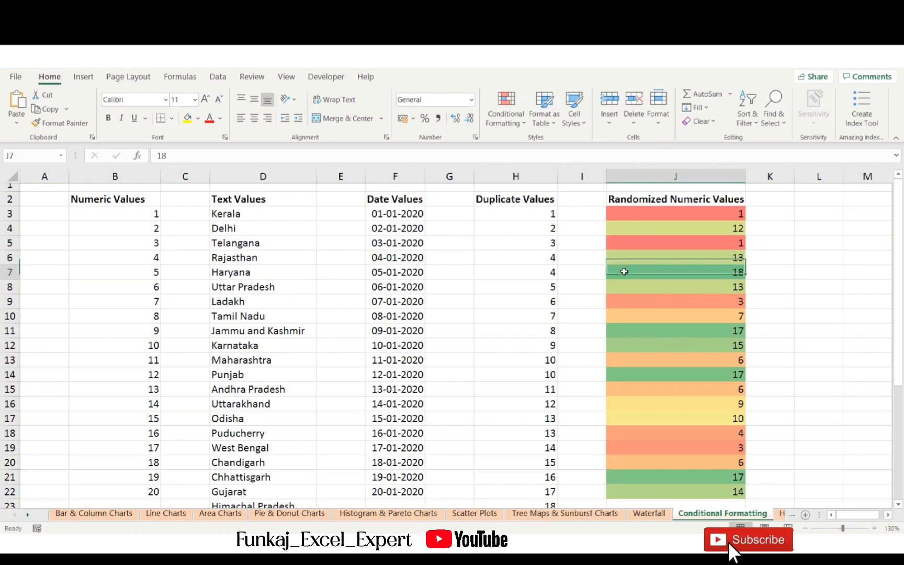
pyautogui.click(631, 329)
pyautogui.click(640, 376)
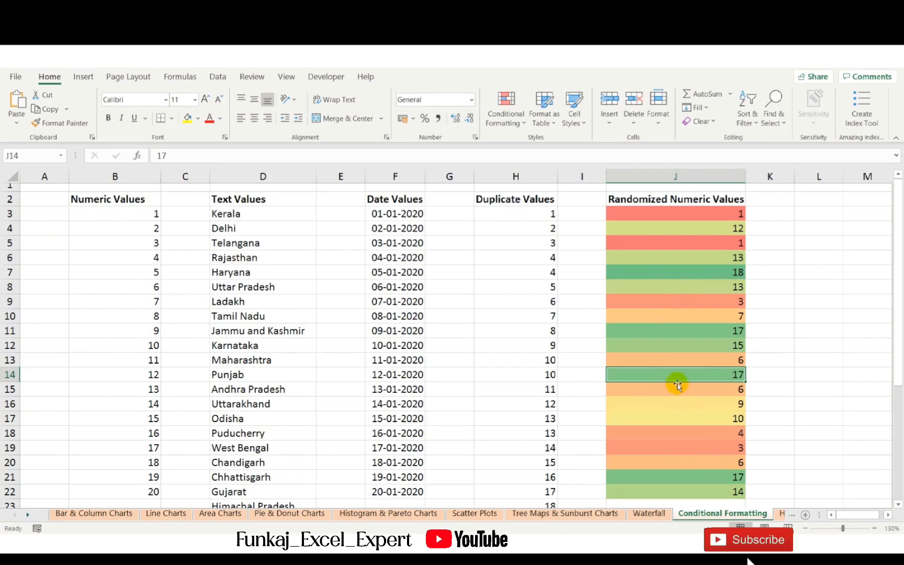
pyautogui.click(687, 335)
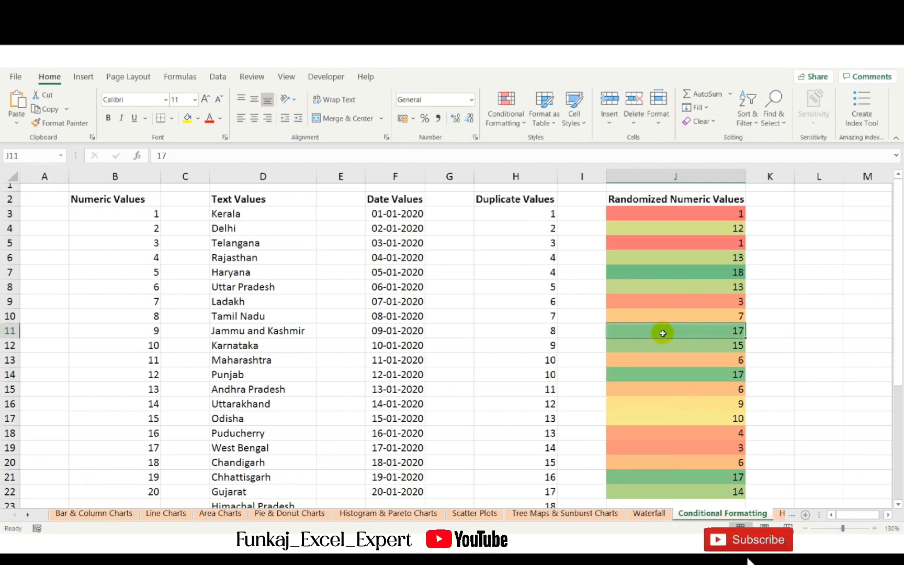
pyautogui.click(667, 349)
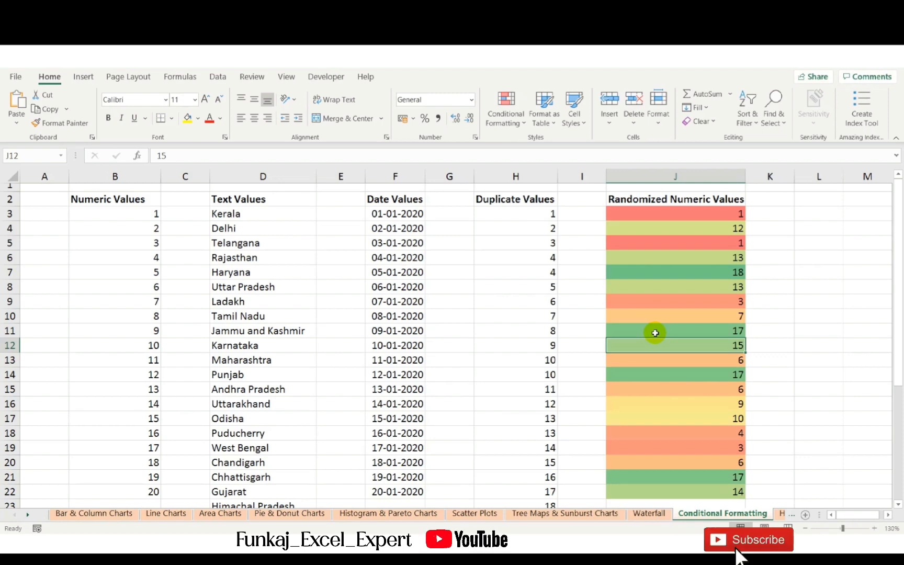
pyautogui.click(680, 316)
pyautogui.moveTo(696, 332); pyautogui.dragTo(701, 340)
pyautogui.click(691, 269)
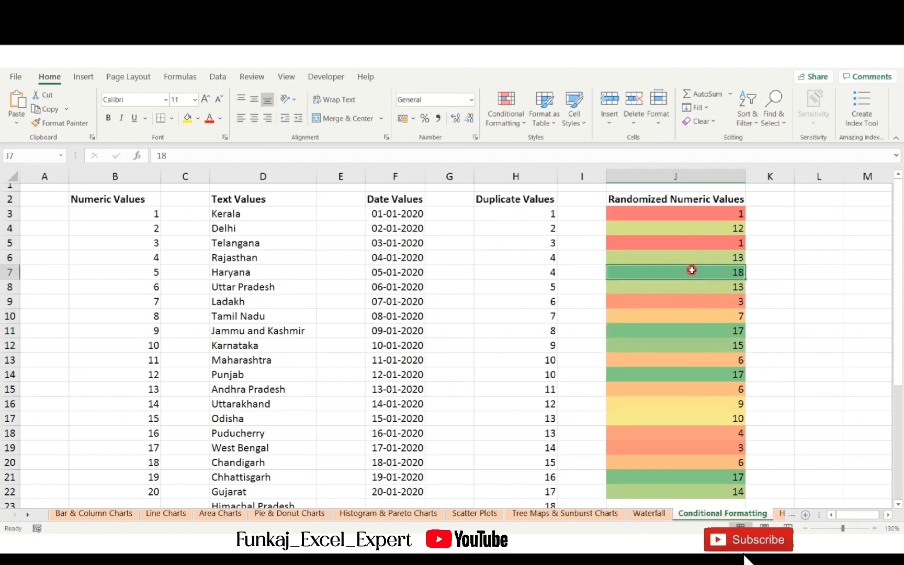
pyautogui.click(700, 433)
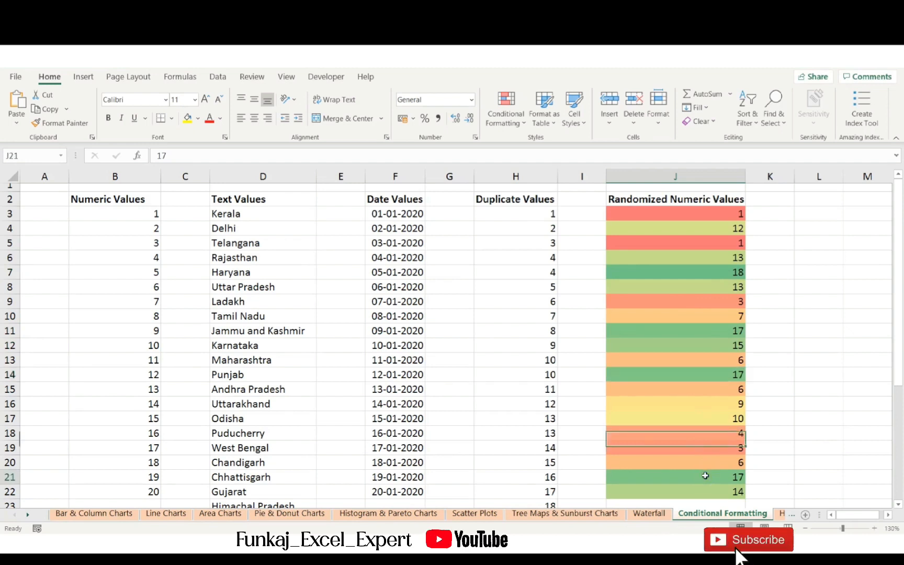
pyautogui.click(704, 477)
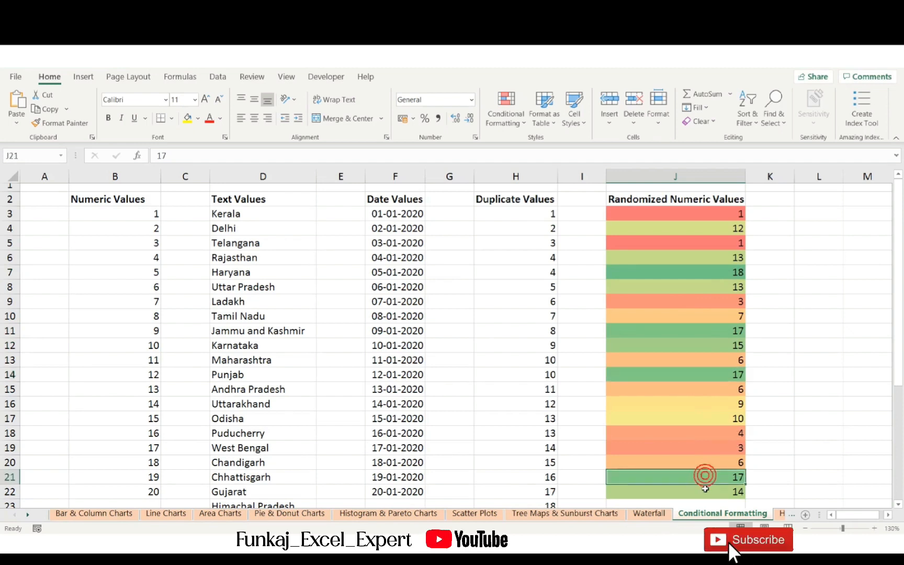
pyautogui.click(699, 302)
pyautogui.click(692, 241)
pyautogui.click(675, 212)
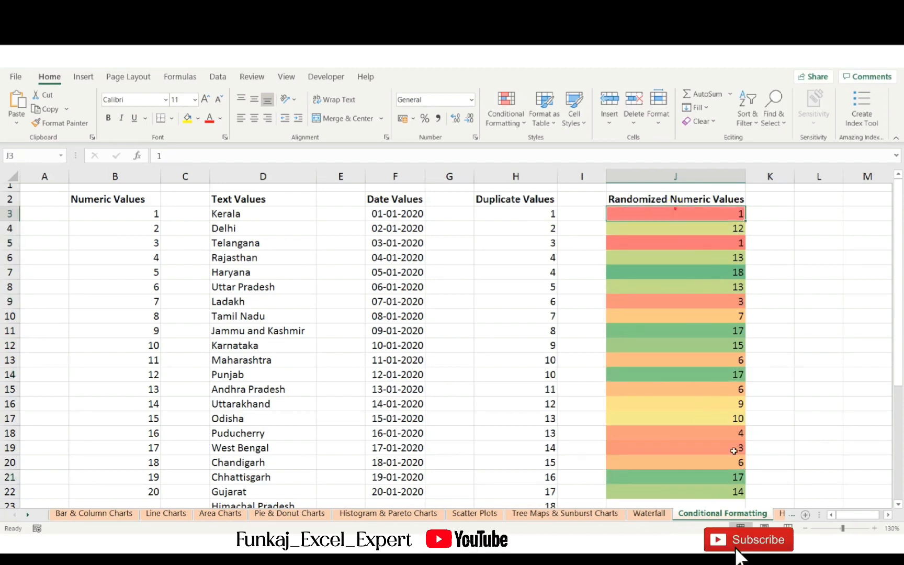
pyautogui.moveTo(708, 432); pyautogui.dragTo(710, 462)
pyautogui.click(680, 341)
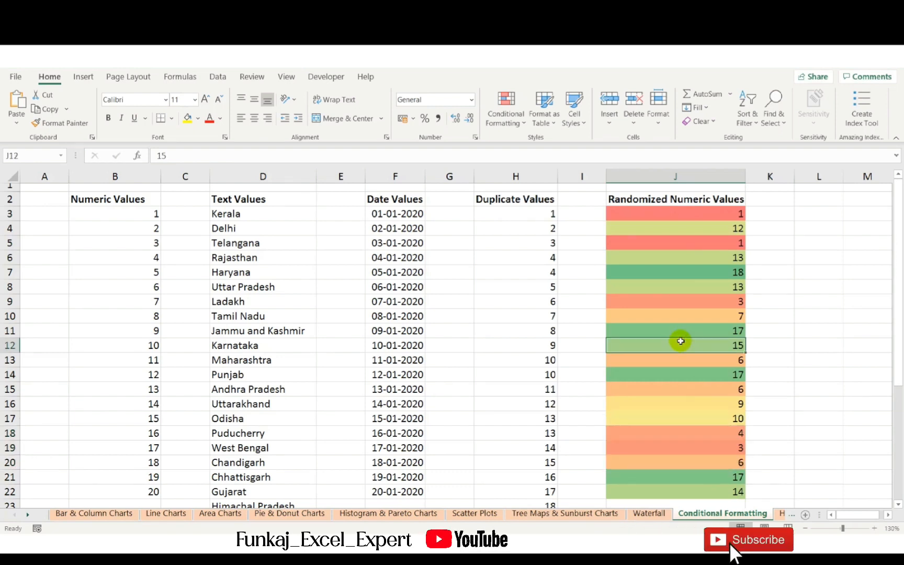
# Step: Select all the Randomized Numeric Values cells and clear their color scale rule
pyautogui.hotkey('ctrl', 'a')
pyautogui.press('Down')
pyautogui.press('Up')
pyautogui.hotkey('ctrl', 'Up')
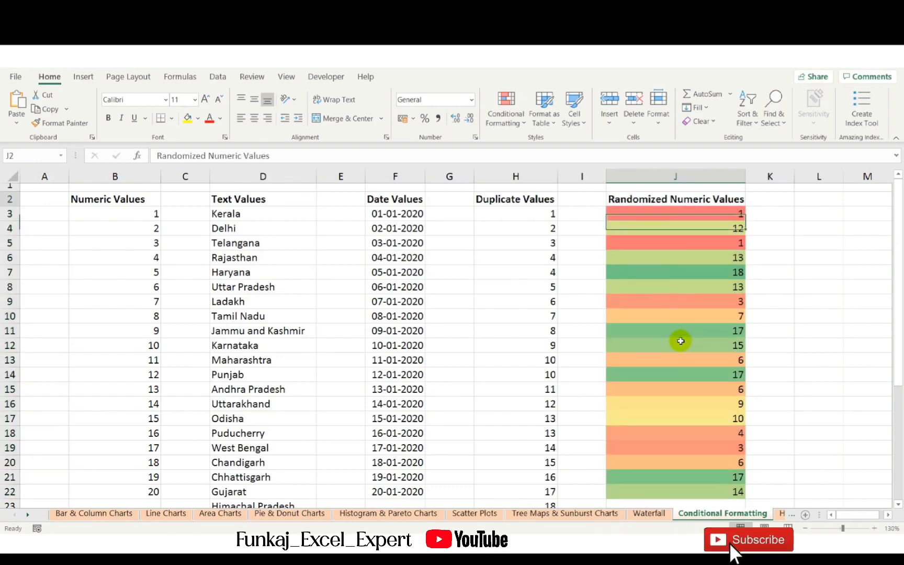
pyautogui.hotkey('ctrl', 'Up')
pyautogui.press('Down')
pyautogui.press('Down')
pyautogui.hotkey('ctrl', 'shift', 'Down')
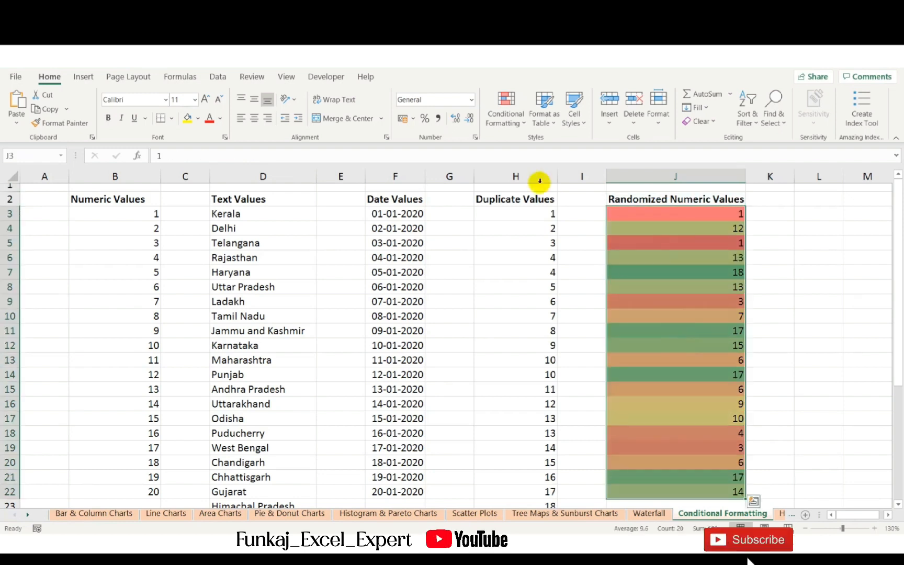
pyautogui.click(500, 125)
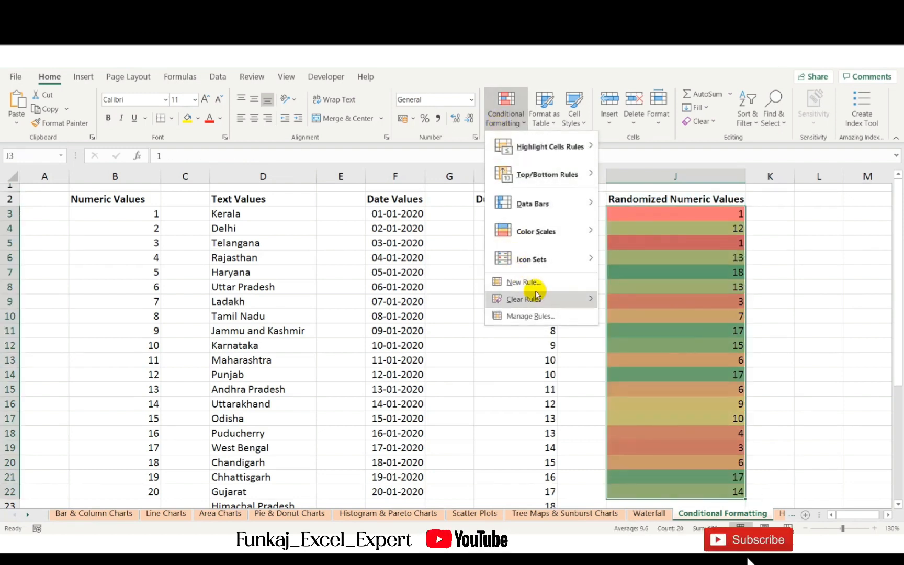
pyautogui.moveTo(565, 296)
pyautogui.click(623, 299)
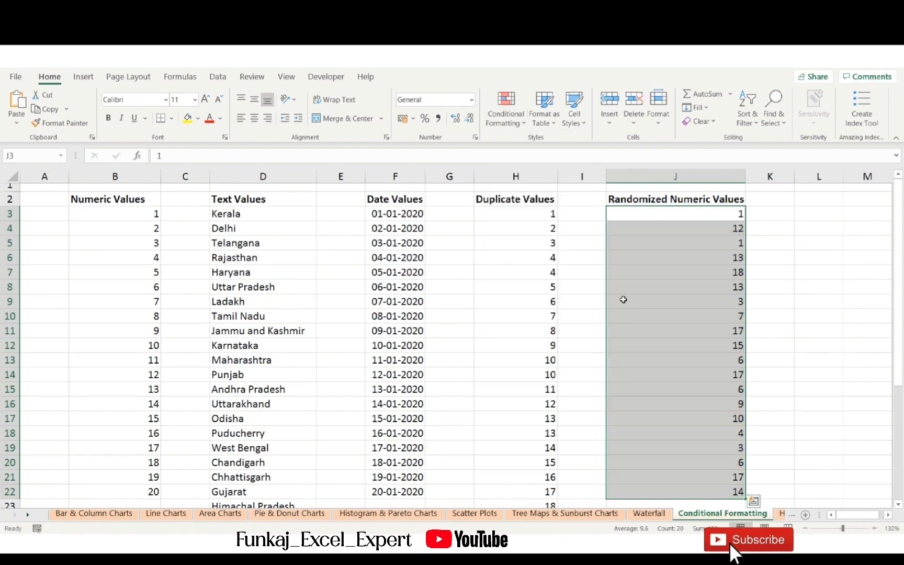
# Step: Apply the 3 Arrows (Colored) icon set to the Randomized Numeric Values cells and deselect the range
pyautogui.click(506, 118)
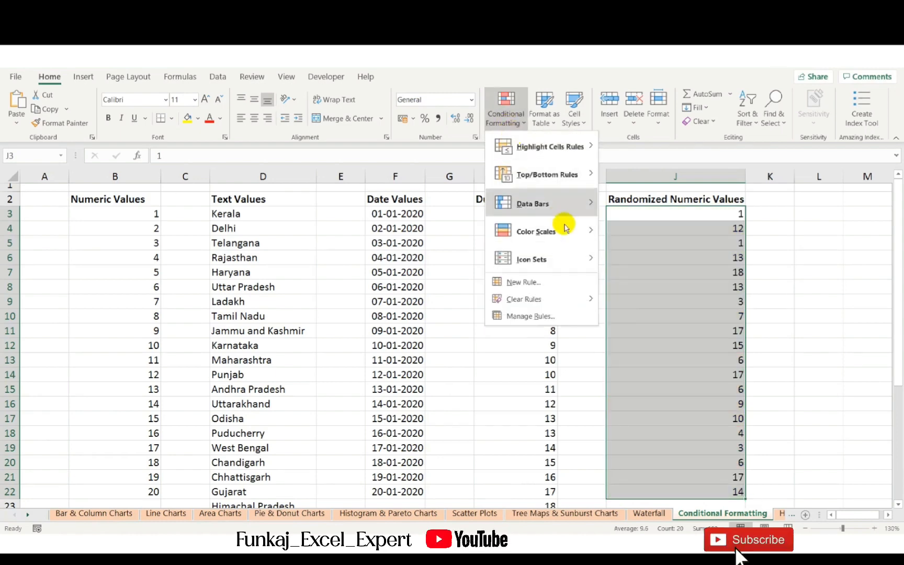
pyautogui.moveTo(572, 246)
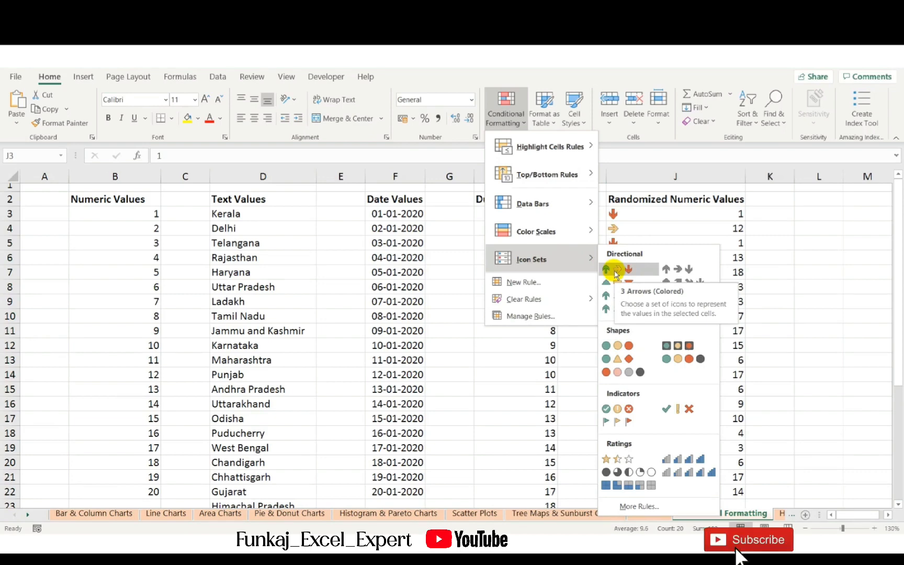
pyautogui.click(615, 272)
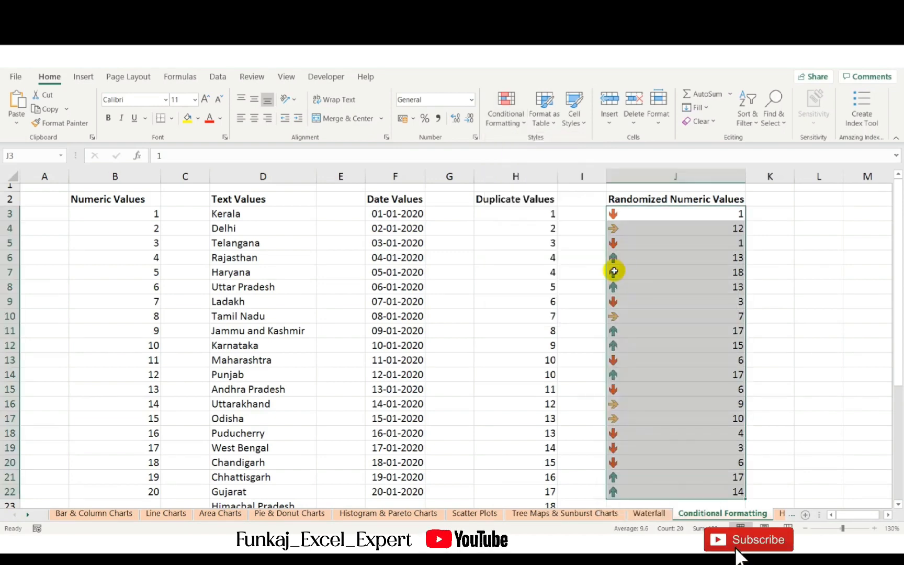
pyautogui.click(581, 260)
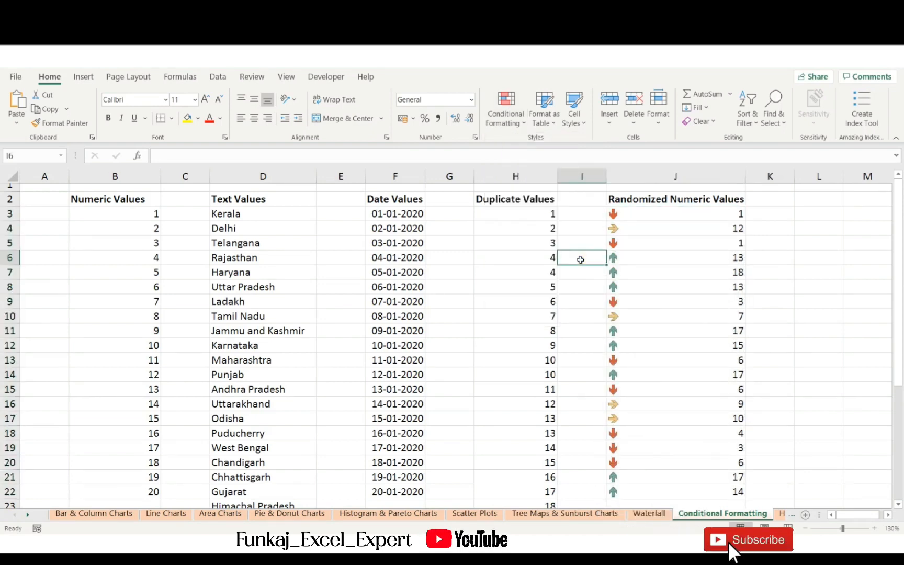
pyautogui.click(628, 213)
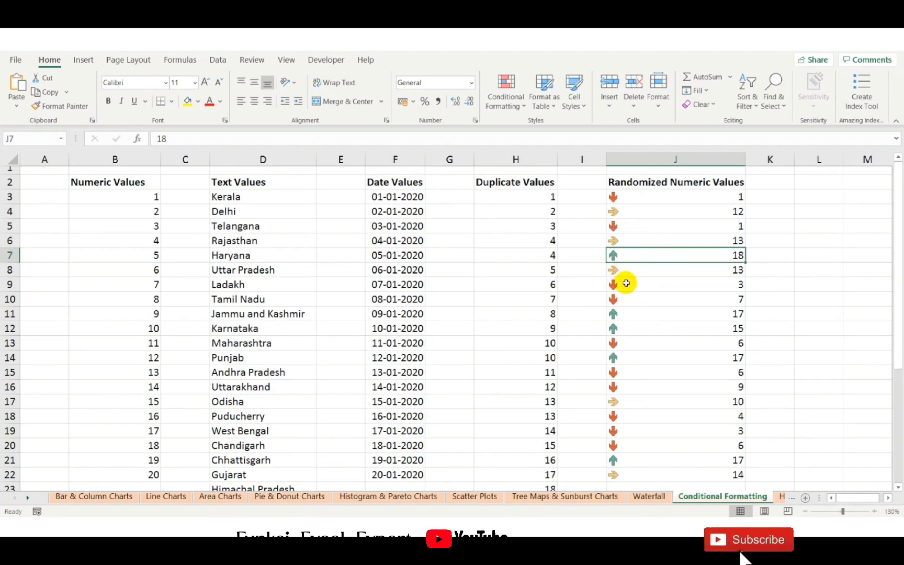
pyautogui.click(503, 103)
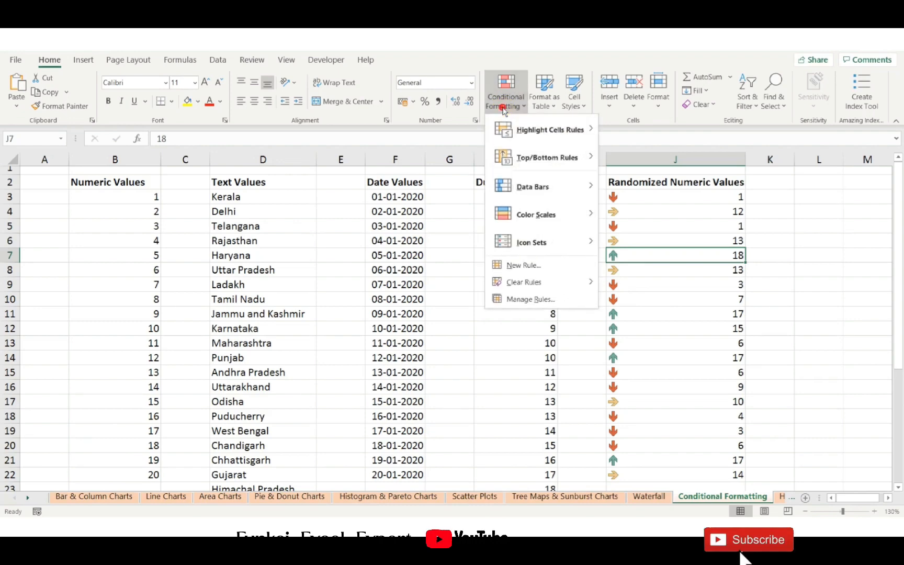
pyautogui.moveTo(533, 240)
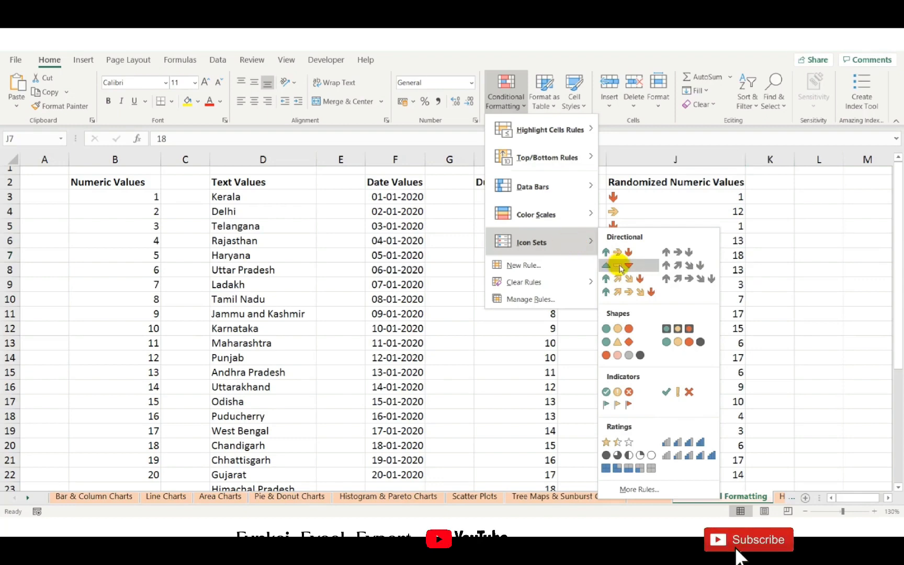
pyautogui.click(636, 200)
# Step: Apply the directional icon set of green triangle, yellow dash and red triangle to all the Randomized Numeric Values cells
pyautogui.click(635, 201)
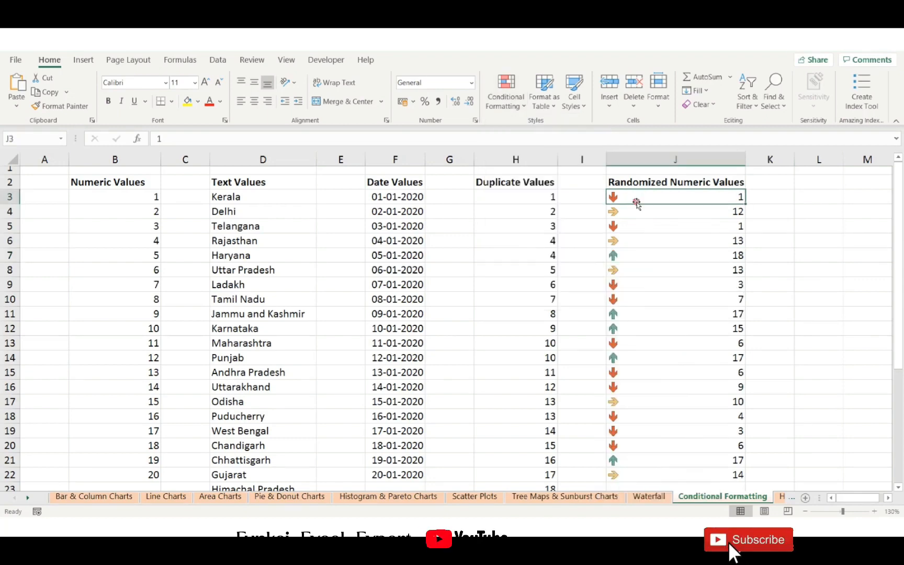
pyautogui.hotkey('ctrl', 'shift', 'Down')
pyautogui.click(505, 93)
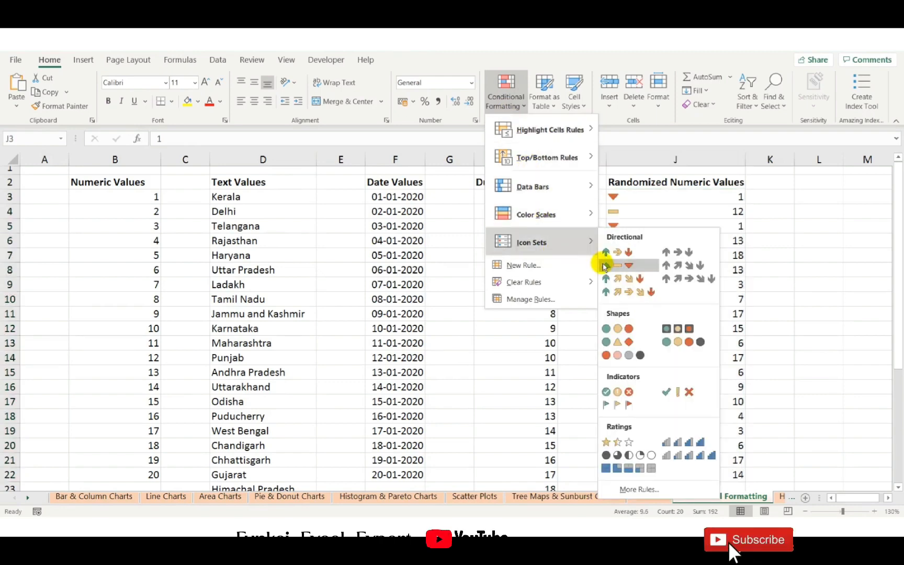
pyautogui.click(607, 266)
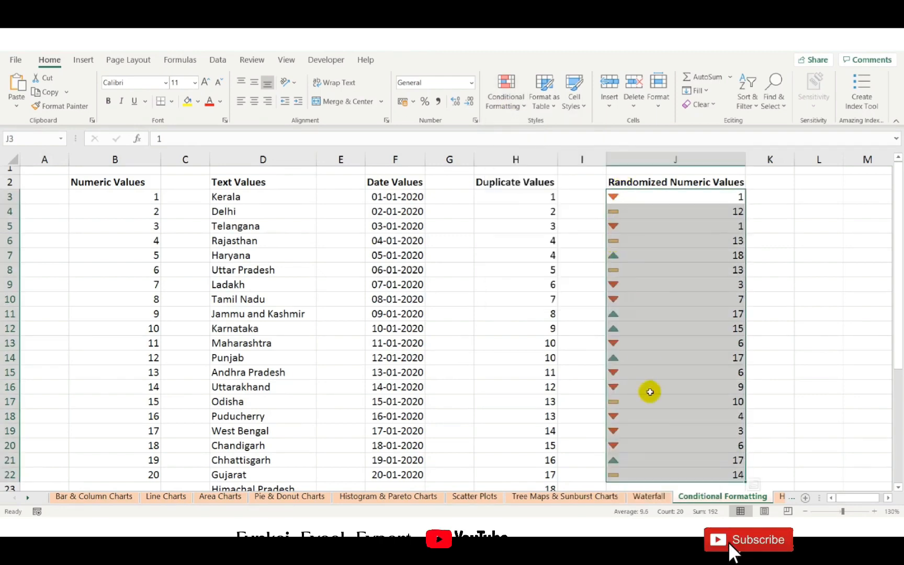
# Step: Review the icon set rule's icon thresholds for the Randomized Numeric Values cells without changing the rule
pyautogui.click(504, 96)
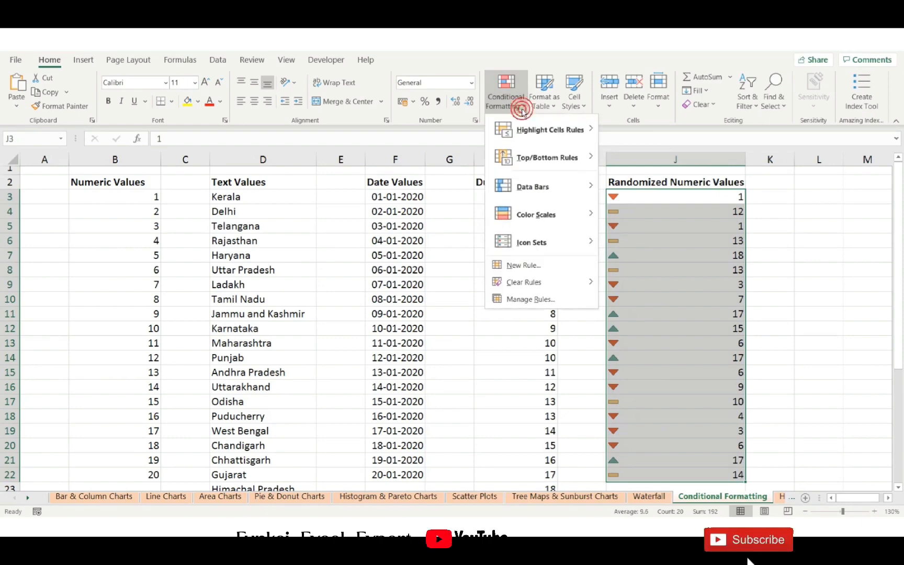
pyautogui.click(543, 299)
pyautogui.click(410, 230)
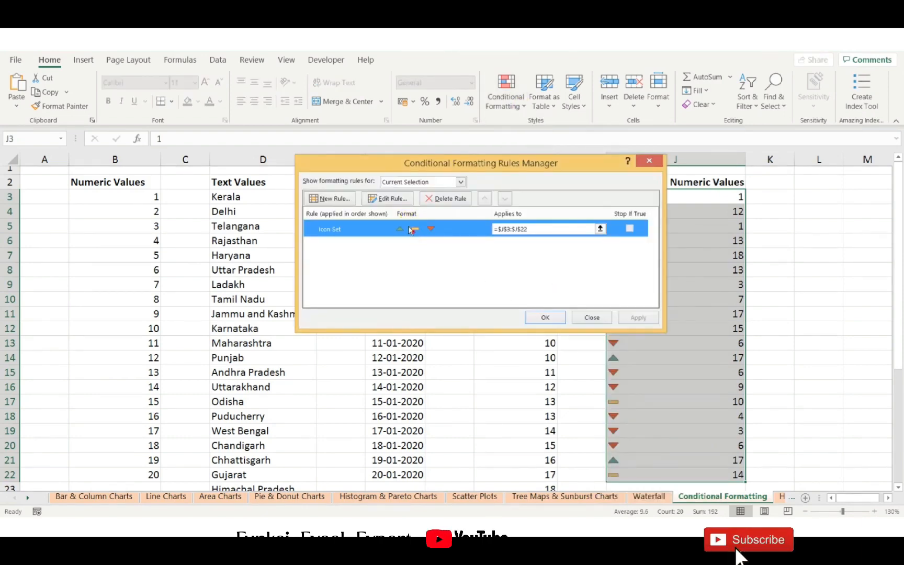
pyautogui.click(392, 199)
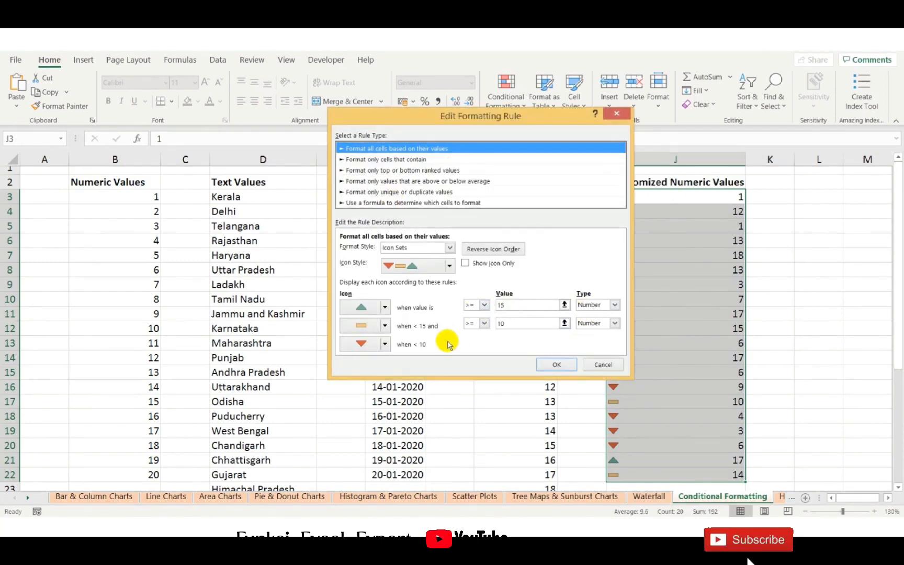
pyautogui.click(590, 364)
pyautogui.click(578, 317)
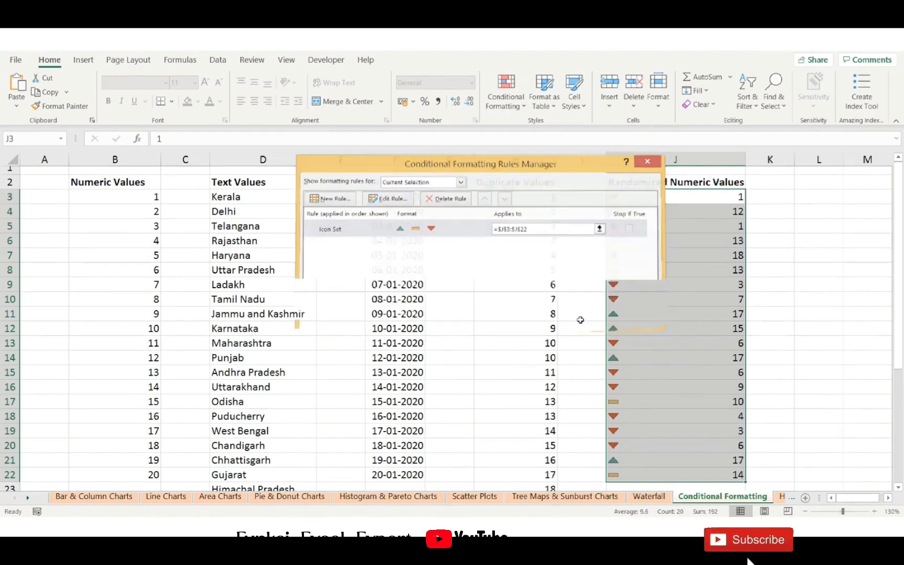
# Step: Clear the icon set rule from the selected Randomized Numeric Values cells
pyautogui.click(504, 104)
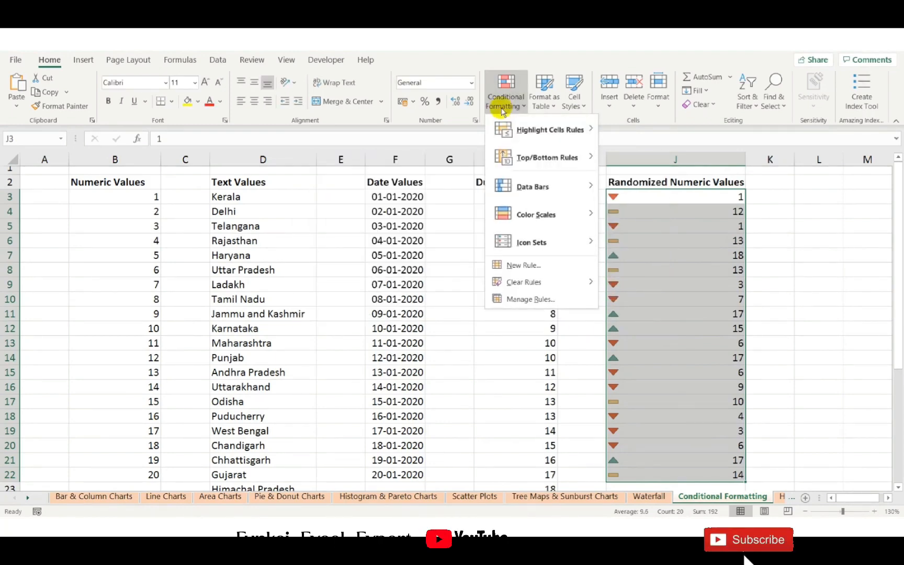
pyautogui.moveTo(539, 253)
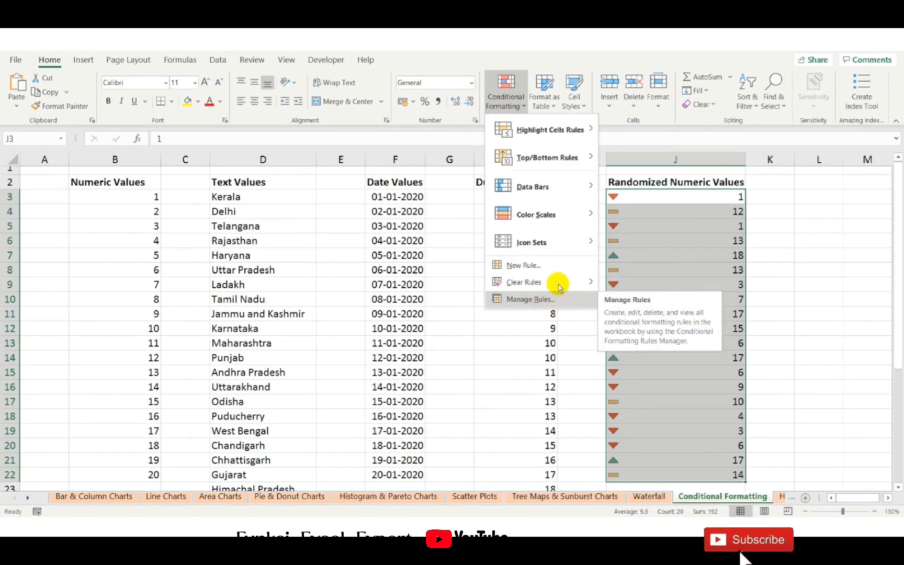
pyautogui.moveTo(553, 280)
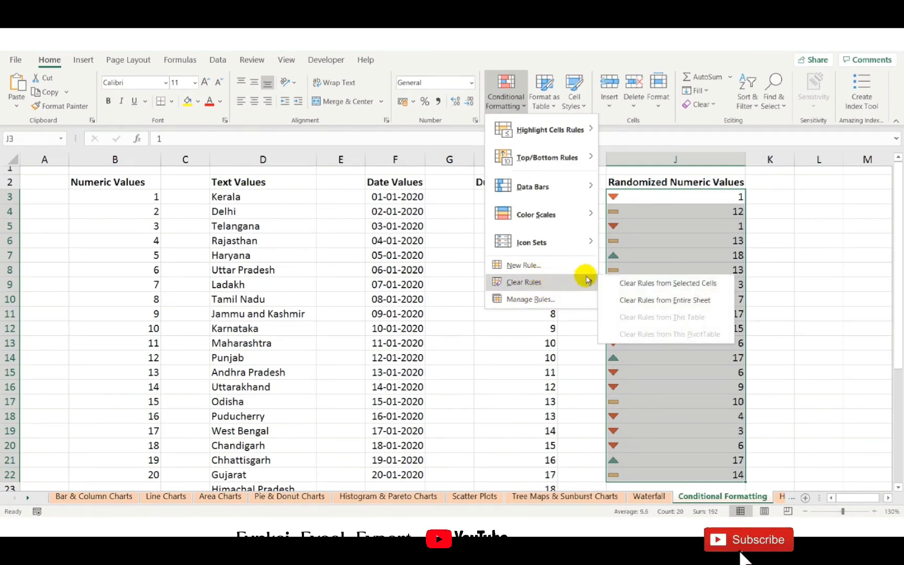
pyautogui.click(633, 284)
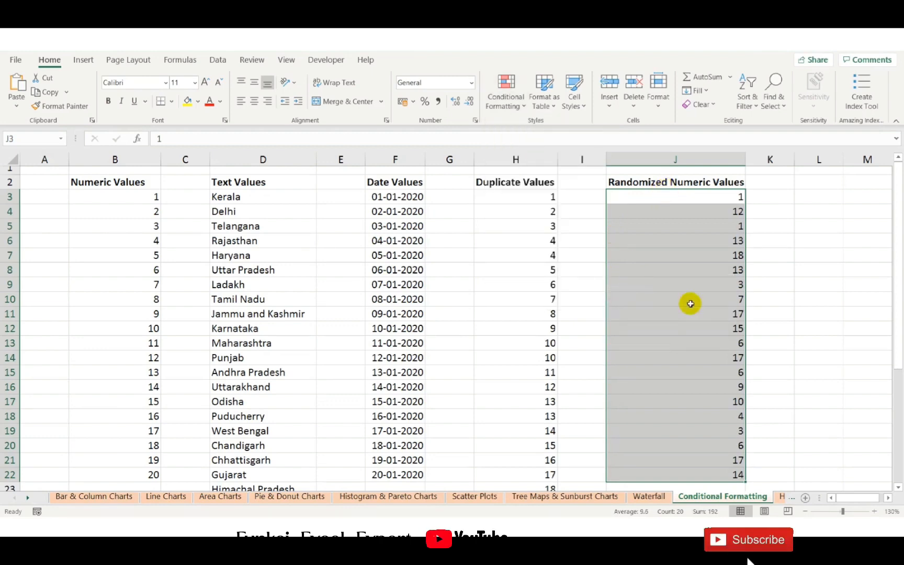
# Step: Start a new formatting rule for the Randomized Numeric Values cells and review its format styles, trying Data Bar
pyautogui.click(511, 105)
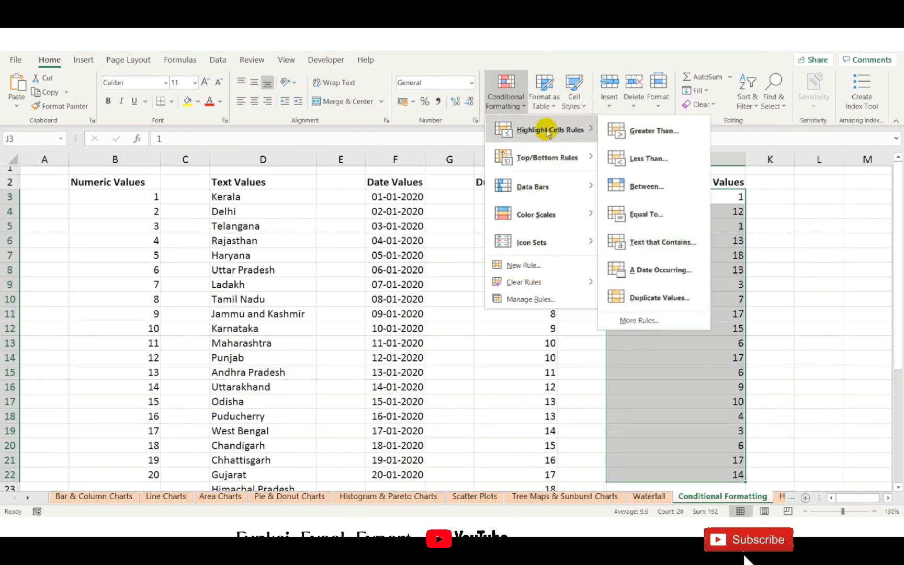
pyautogui.click(539, 268)
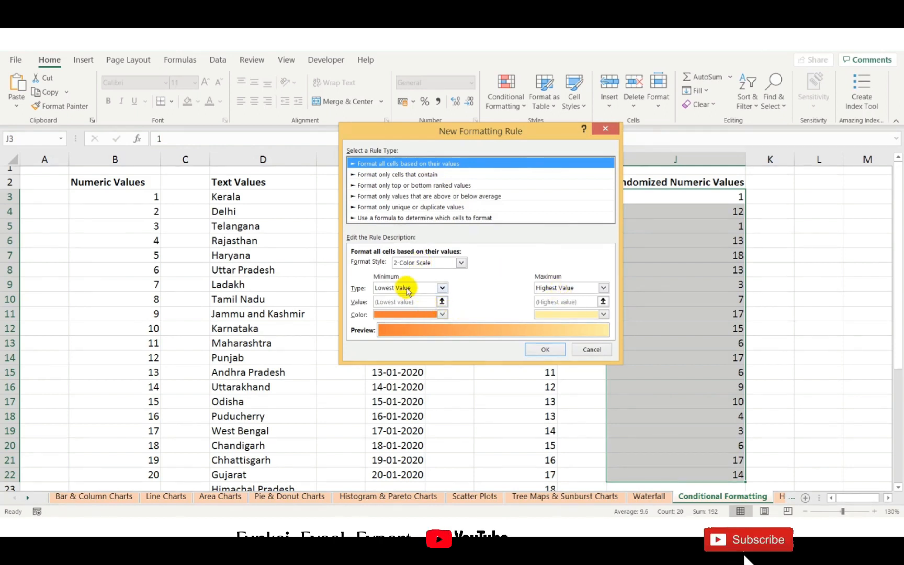
pyautogui.click(413, 263)
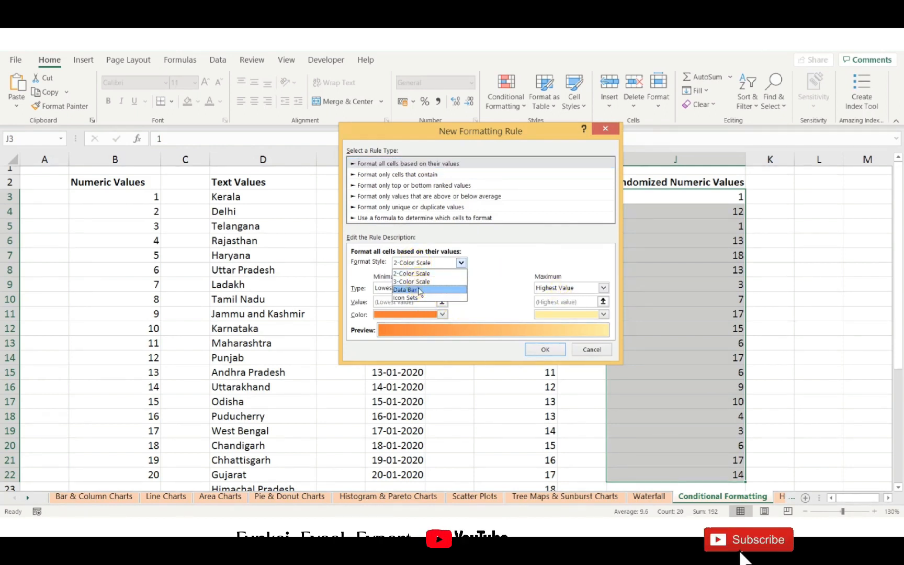
pyautogui.click(416, 284)
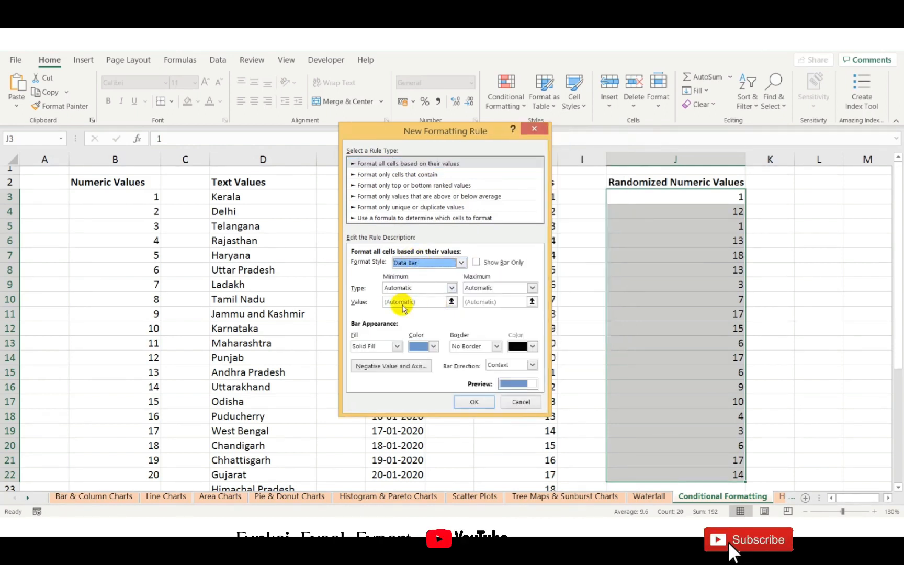
pyautogui.click(409, 261)
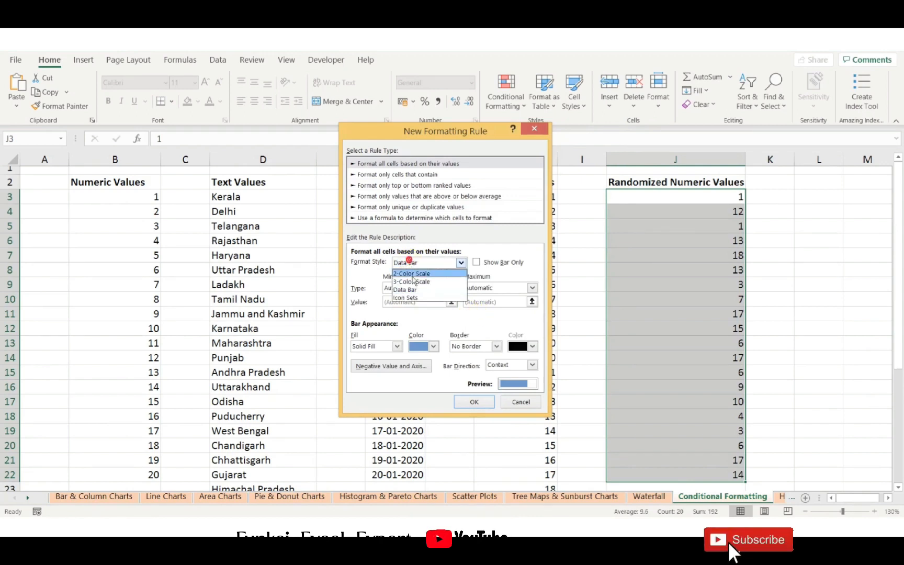
pyautogui.click(414, 318)
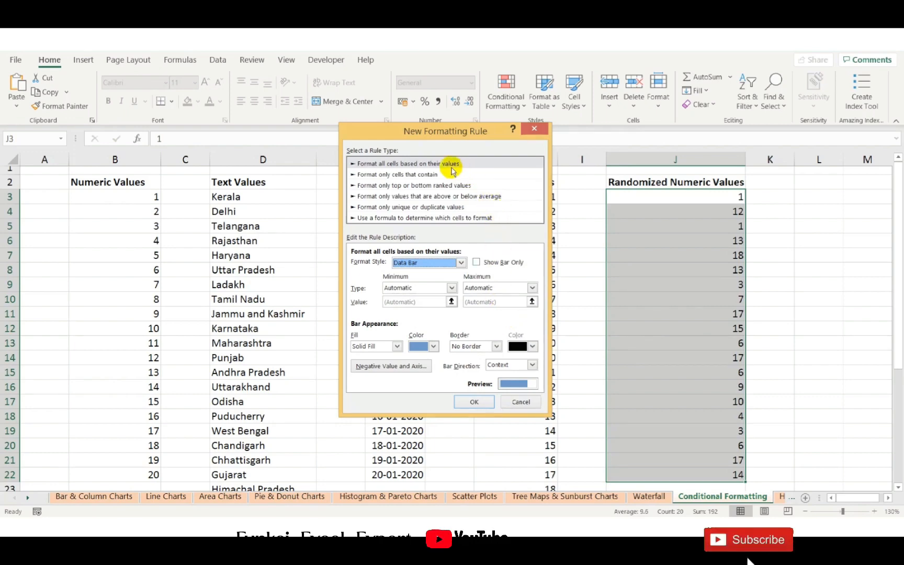
# Step: Examine the rule types for cell contents, top or bottom ranks, above or below average, and unique or duplicate values
pyautogui.click(444, 176)
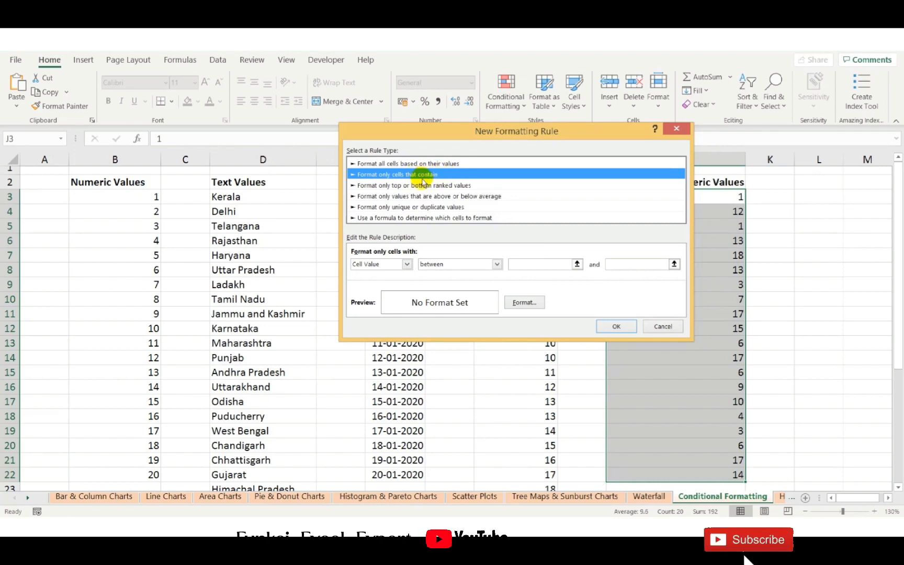
pyautogui.click(437, 267)
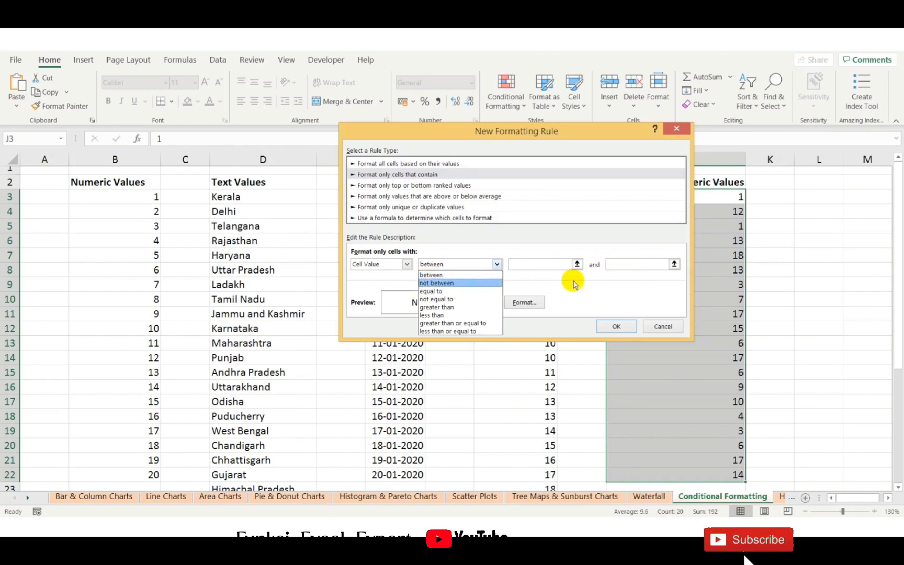
pyautogui.click(541, 281)
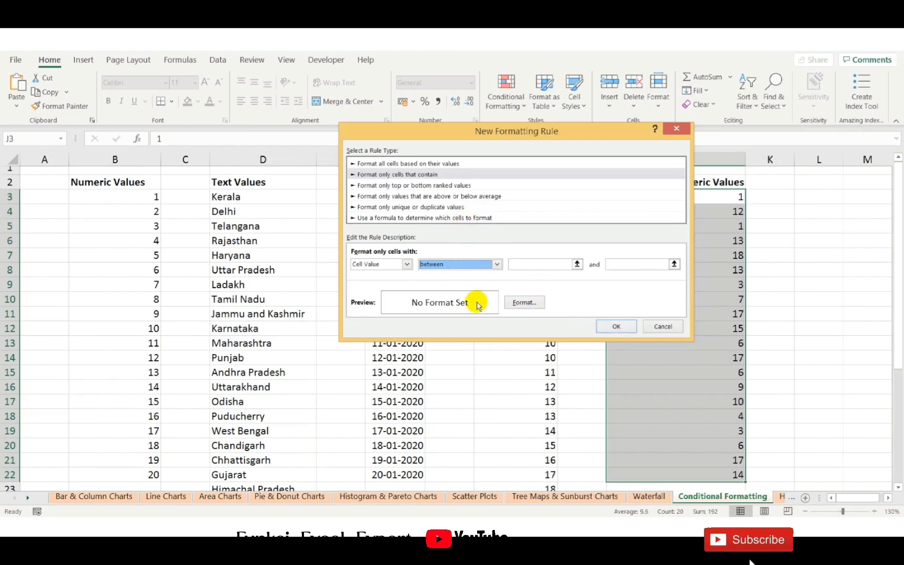
pyautogui.click(434, 185)
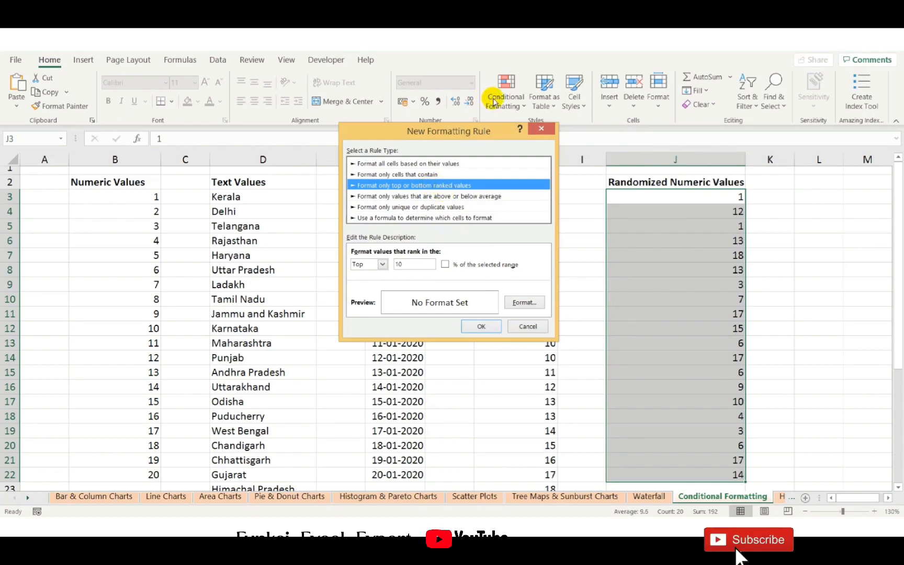
pyautogui.click(424, 196)
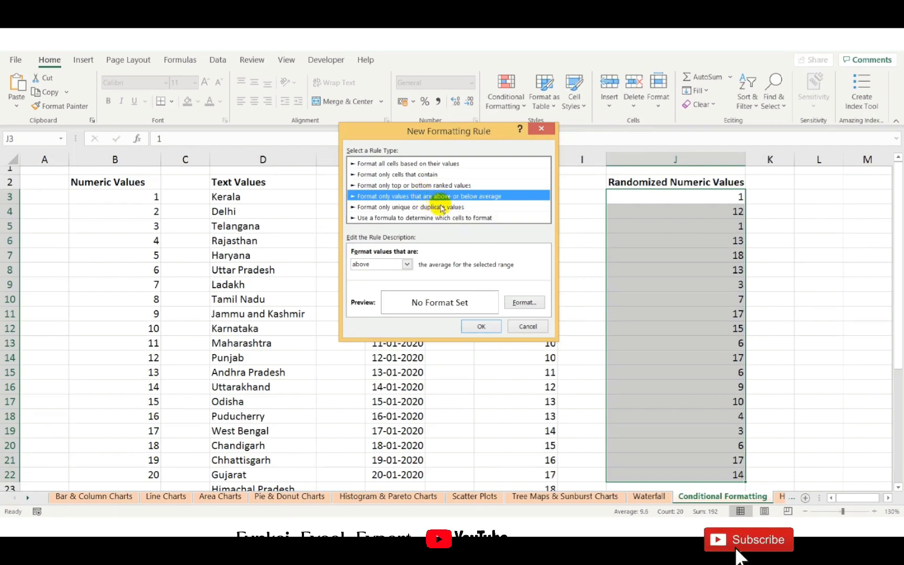
pyautogui.click(438, 208)
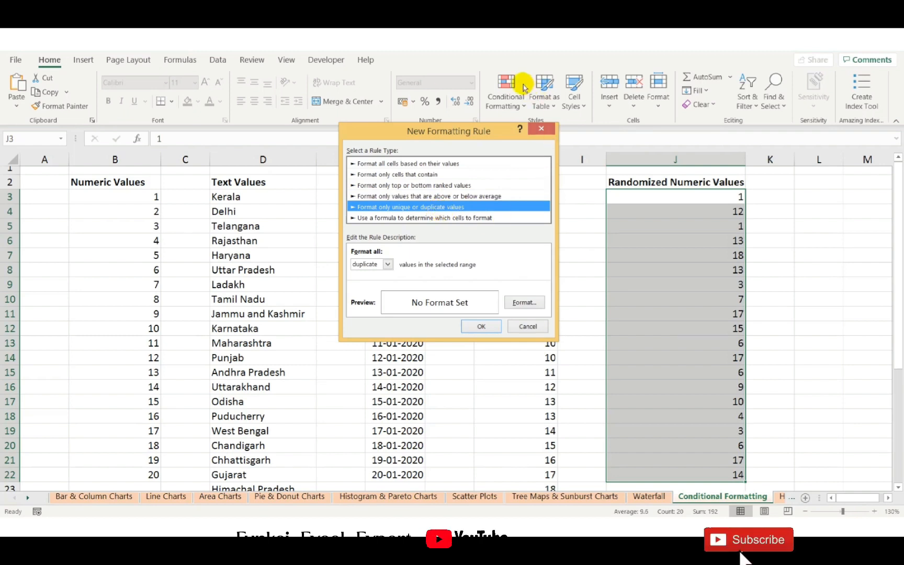
# Step: Set up a formula-based rule with the condition =10 and a light gold fill
pyautogui.click(480, 219)
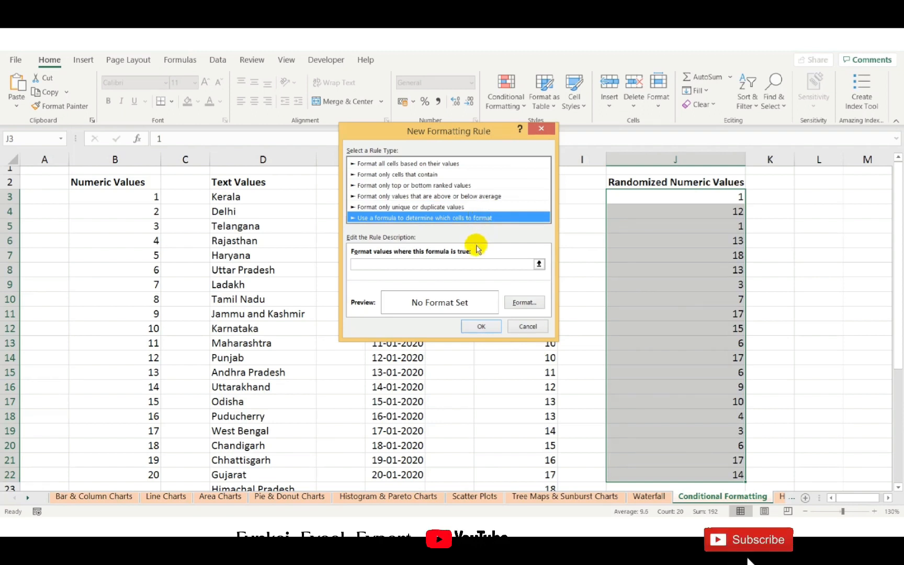
pyautogui.click(444, 263)
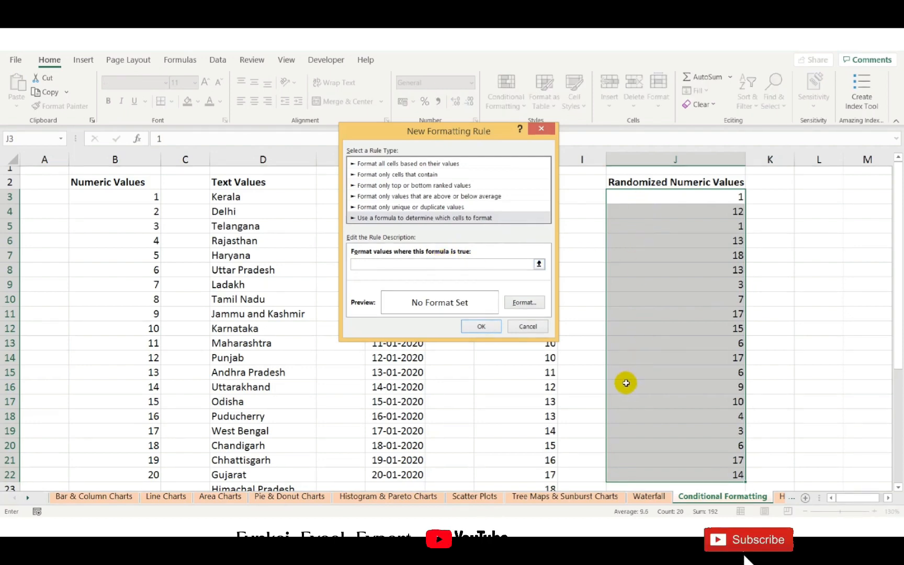
pyautogui.write('=10')
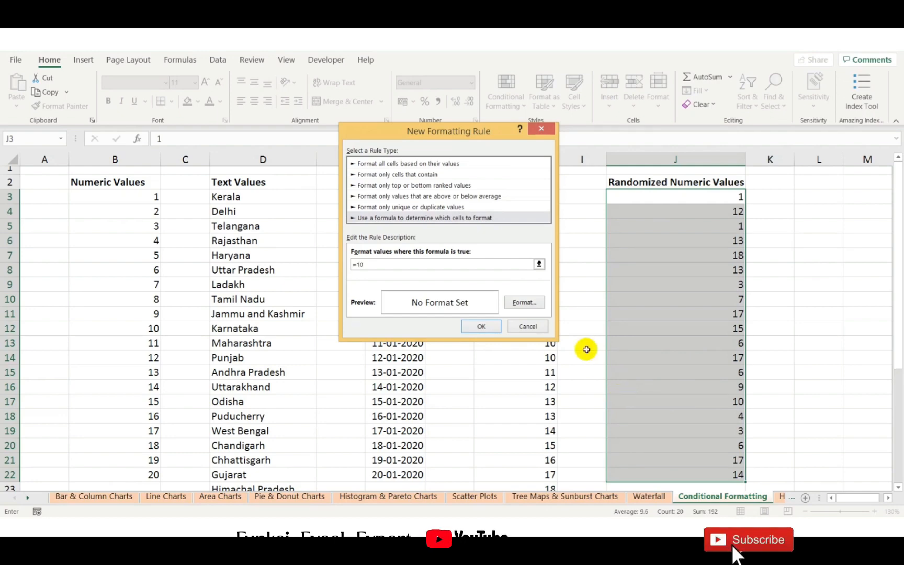
pyautogui.click(524, 304)
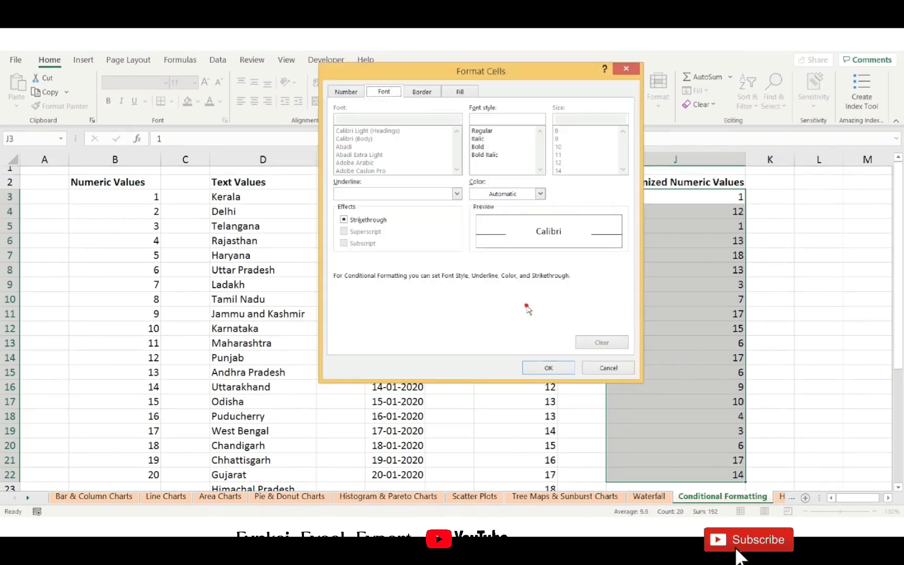
pyautogui.click(459, 92)
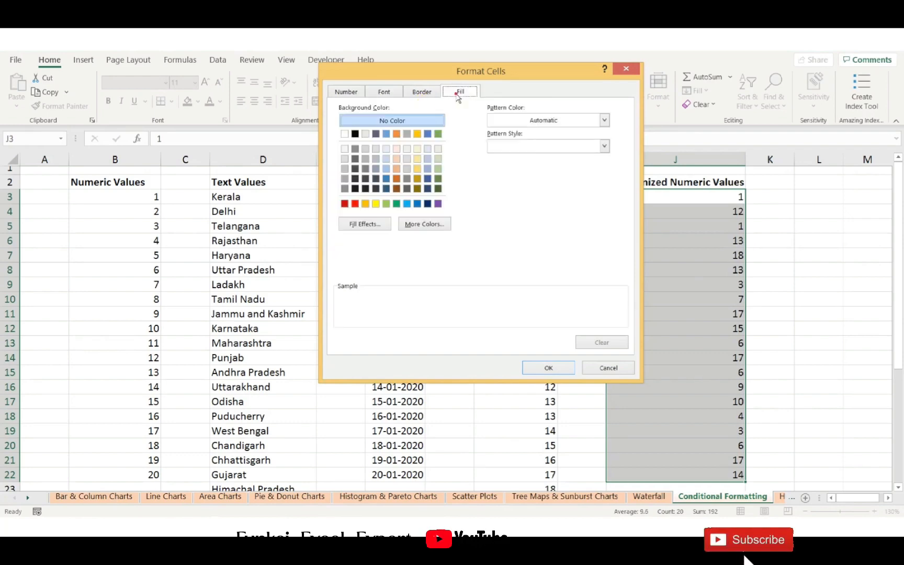
pyautogui.click(417, 168)
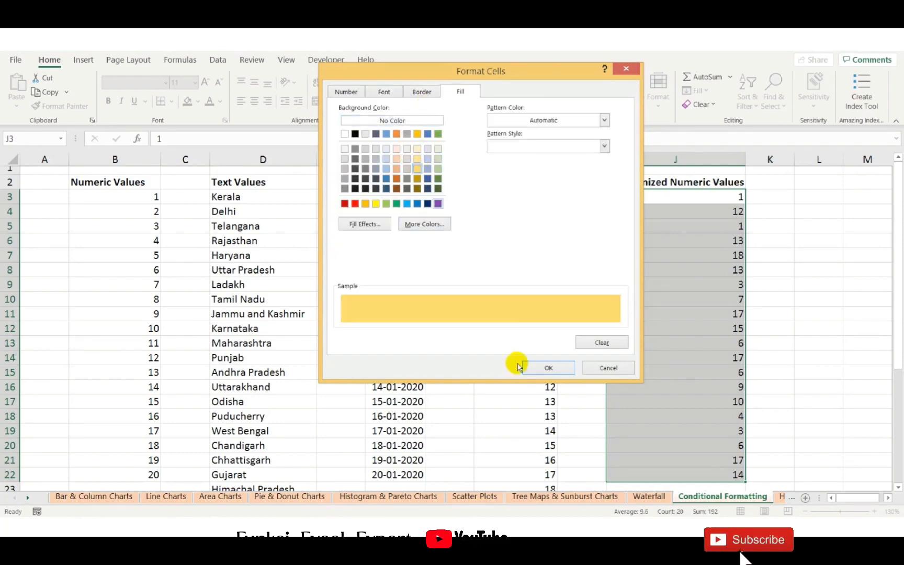
pyautogui.click(547, 368)
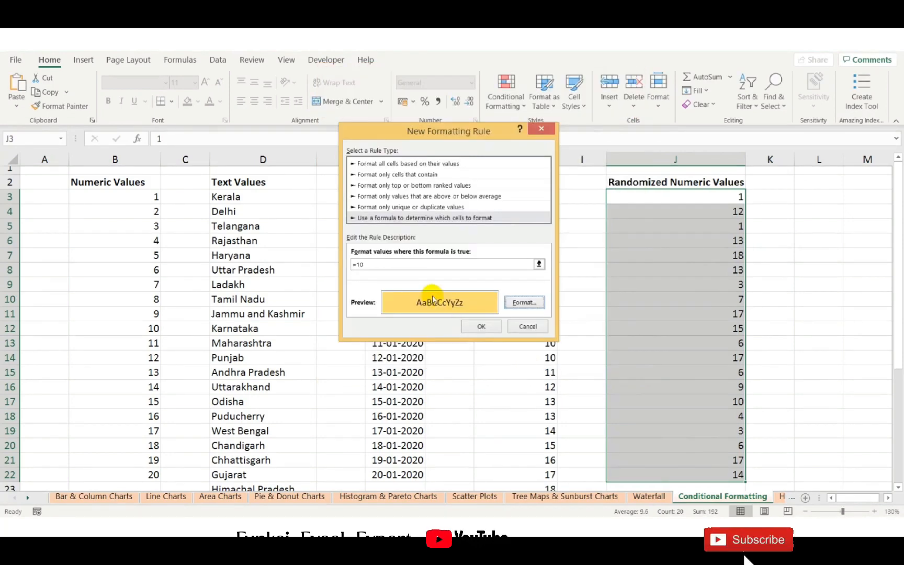
# Step: Change the rule's formula to =17 and apply the rule to the Randomized Numeric Values cells
pyautogui.click(371, 265)
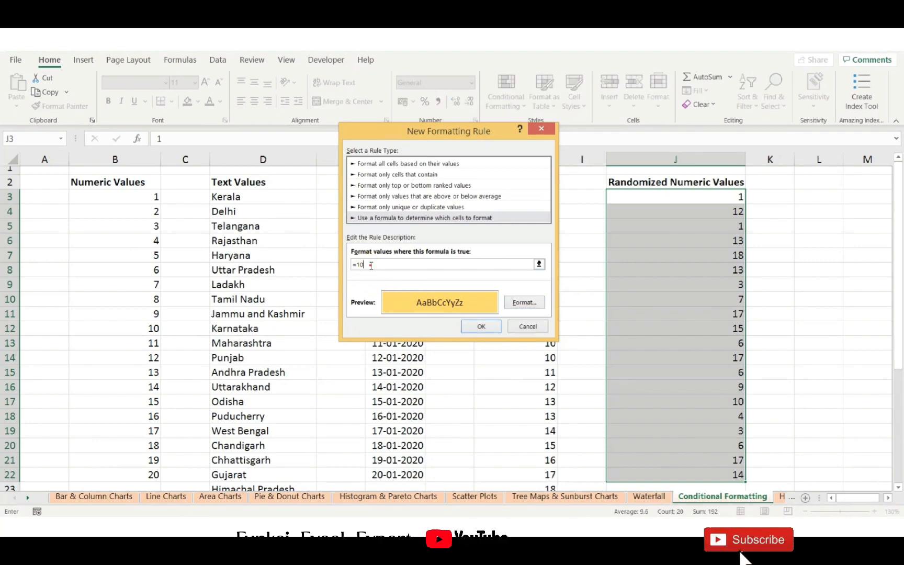
pyautogui.press('BackSpace')
pyautogui.write('7')
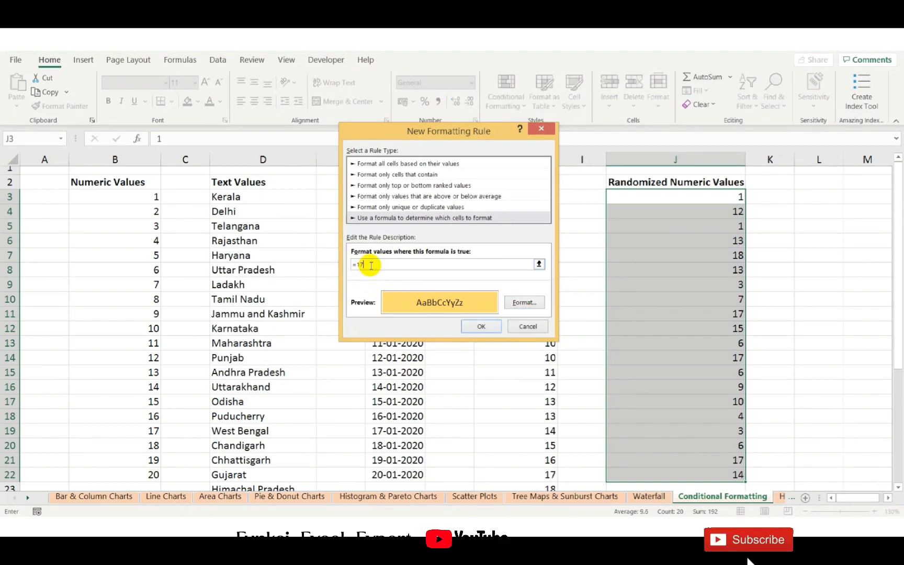
pyautogui.click(472, 328)
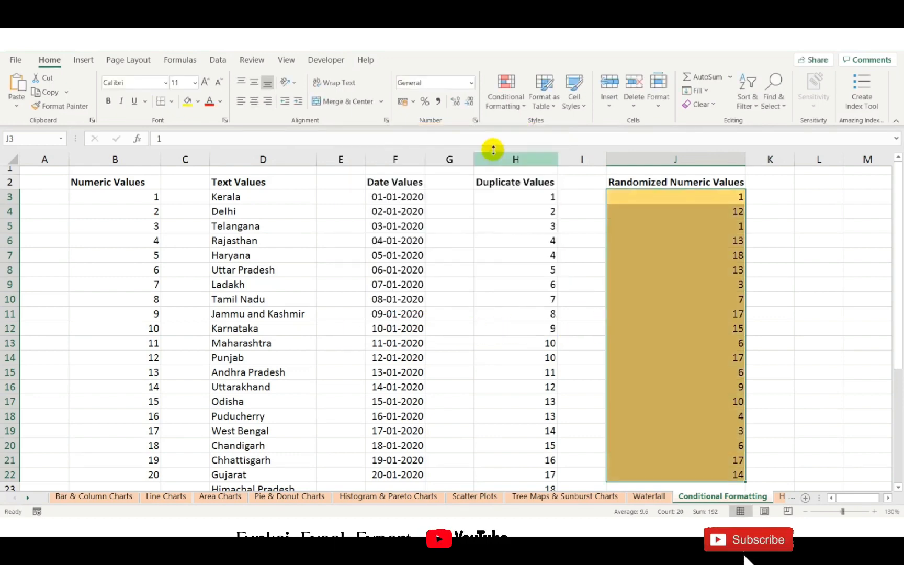
# Step: Clear the formula-based gold fill rule from the selected Randomized Numeric Values cells
pyautogui.click(501, 107)
pyautogui.moveTo(539, 281)
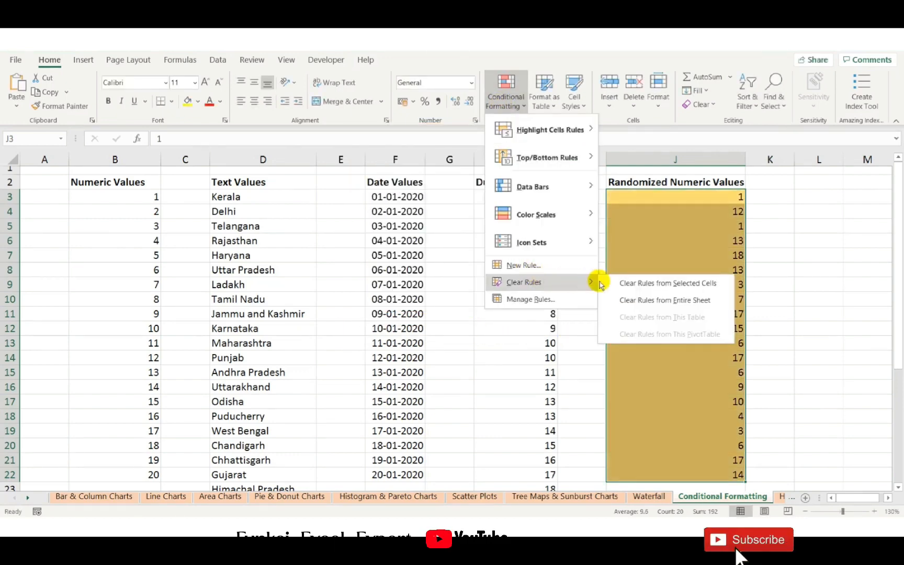
pyautogui.click(620, 284)
# Step: Create a formula-based formatting rule for the Randomized Numeric Values cells with the condition =J3=10
pyautogui.click(507, 88)
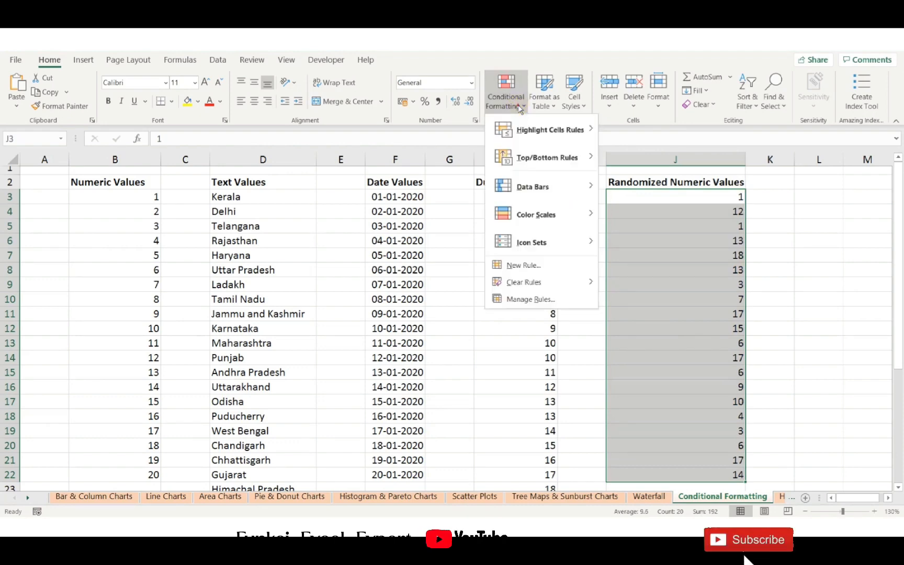
pyautogui.click(558, 264)
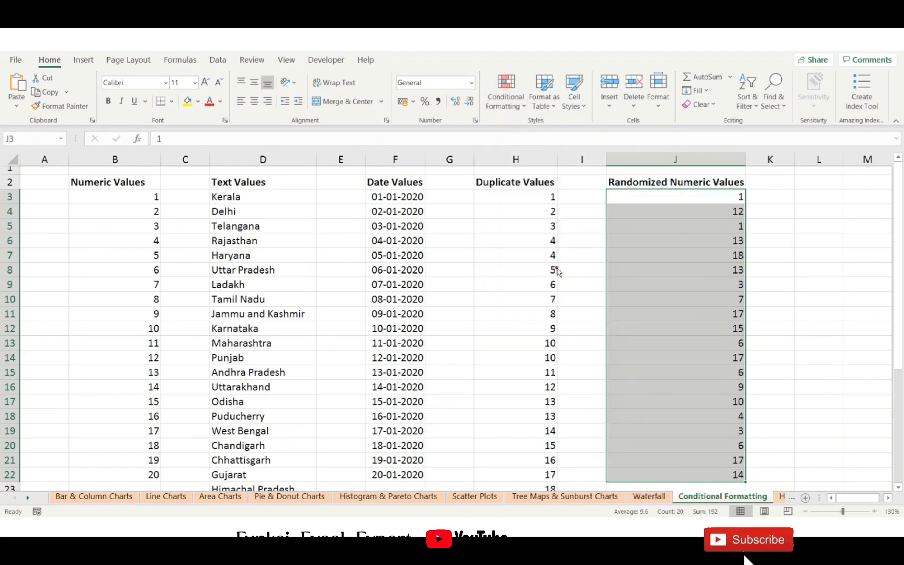
pyautogui.click(361, 207)
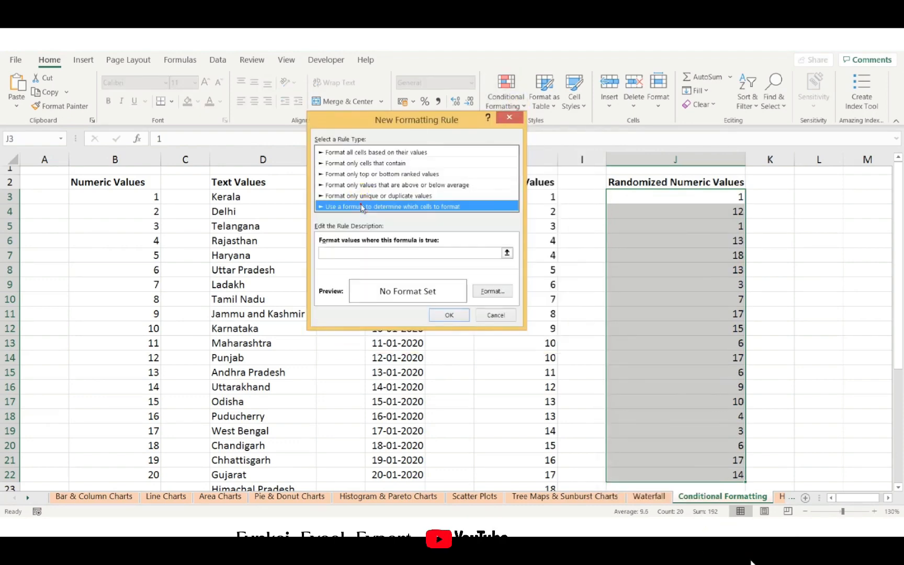
pyautogui.click(345, 255)
pyautogui.write('=J')
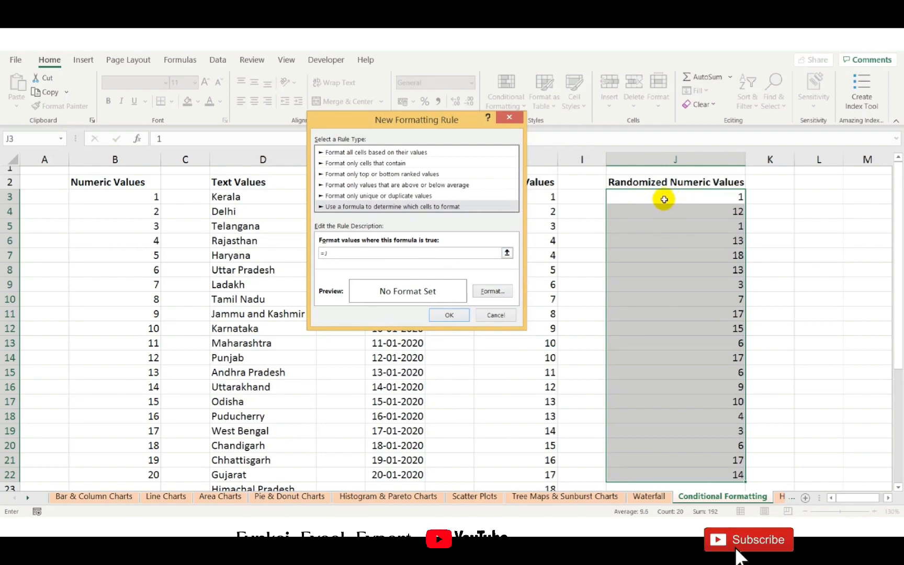
pyautogui.click(347, 252)
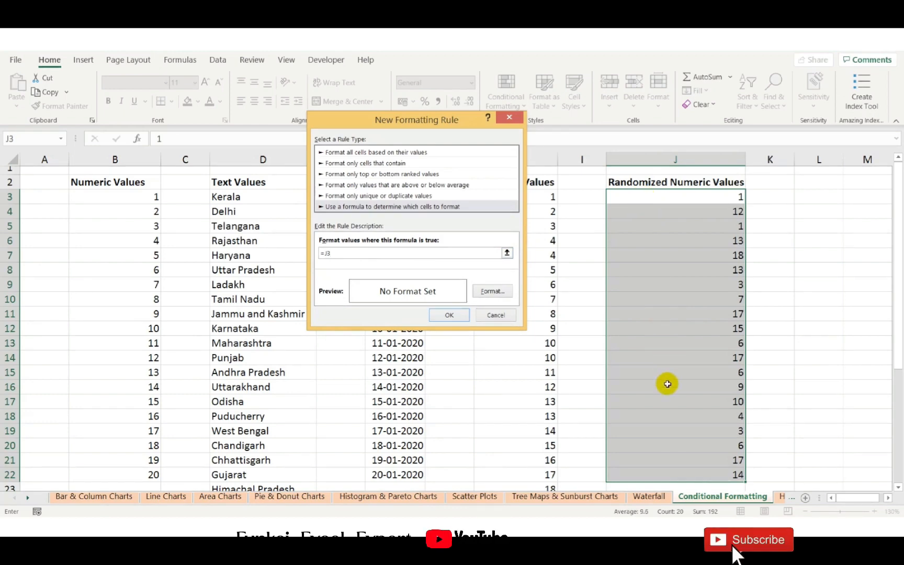
pyautogui.write('10')
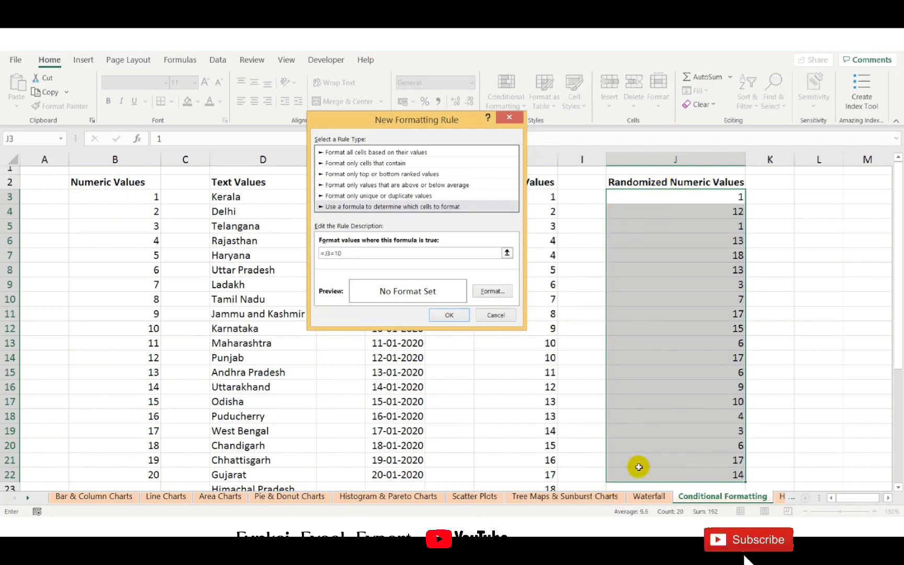
# Step: Give the =J3=10 rule a green fill and apply it to the Randomized Numeric Values cells
pyautogui.click(491, 290)
pyautogui.click(406, 123)
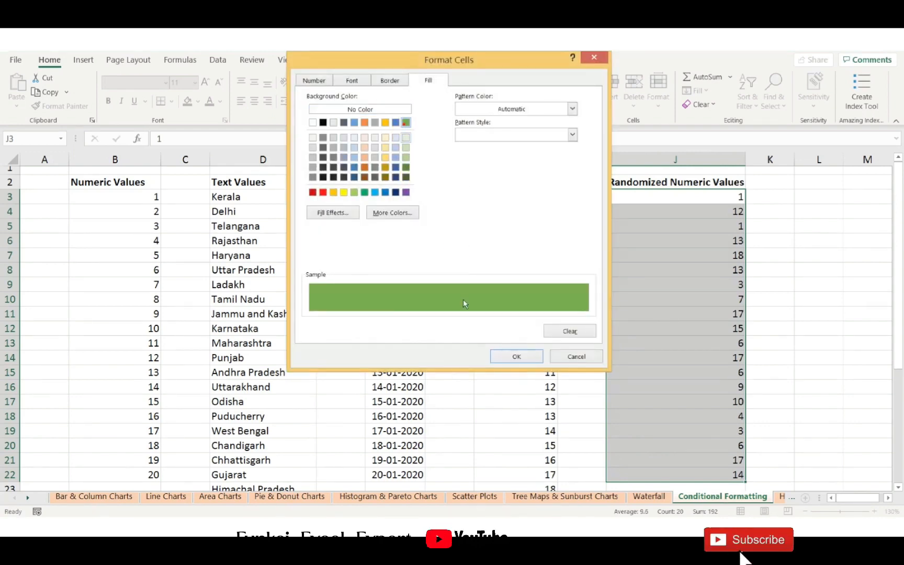
pyautogui.click(510, 356)
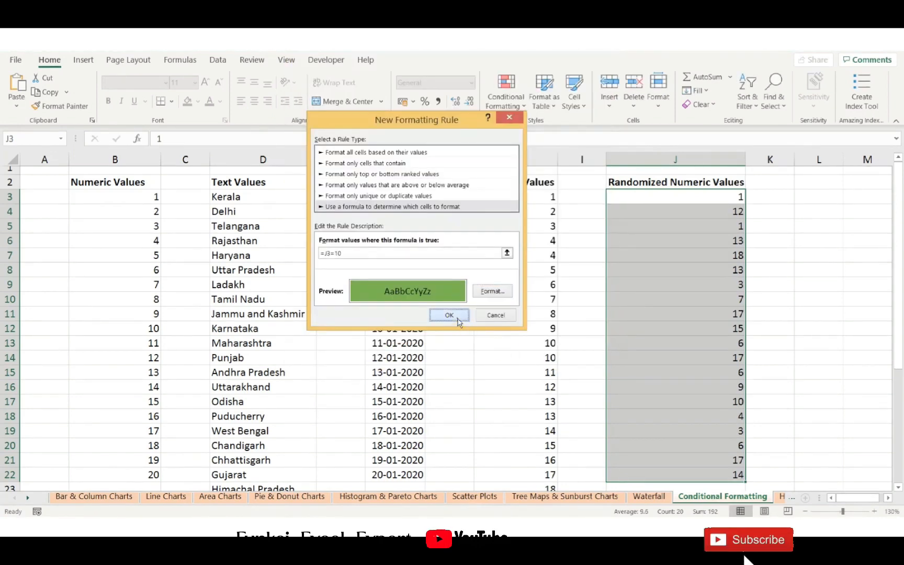
pyautogui.click(460, 316)
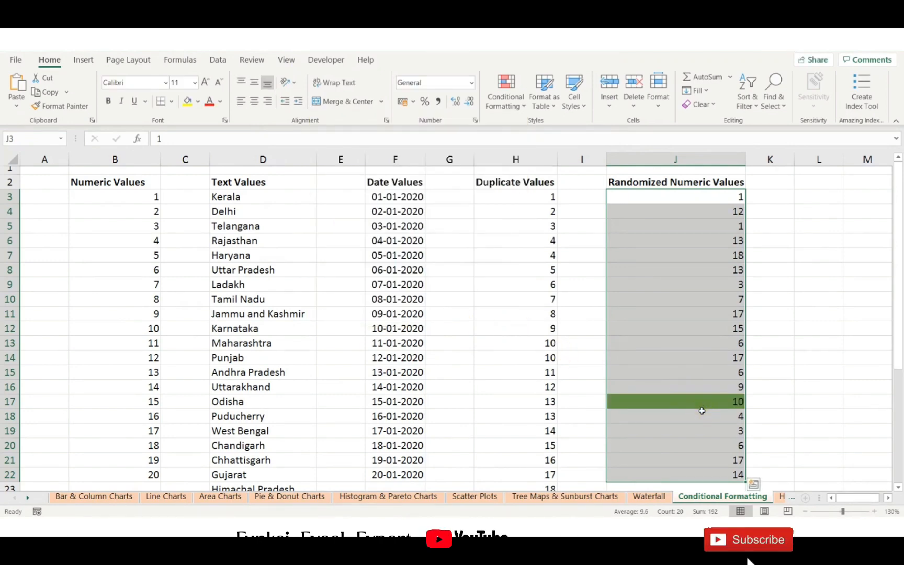
pyautogui.click(700, 414)
pyautogui.click(711, 401)
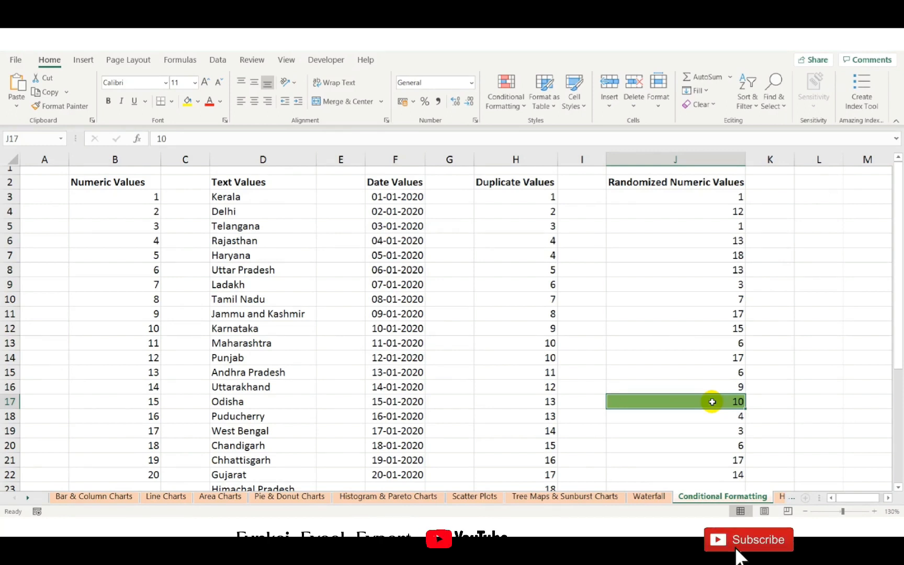
# Step: Create a formula-based formatting rule for all Text Values cells from D3 down with the condition =D3="Delhi"
pyautogui.click(302, 184)
pyautogui.press('Down')
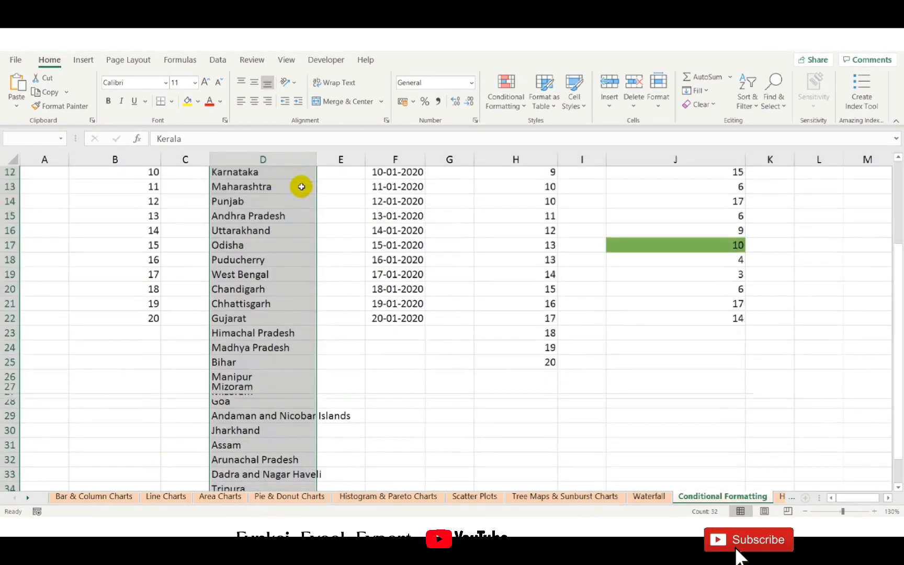
pyautogui.hotkey('ctrl', 'shift', 'Down')
pyautogui.scroll(4, 298, 248)
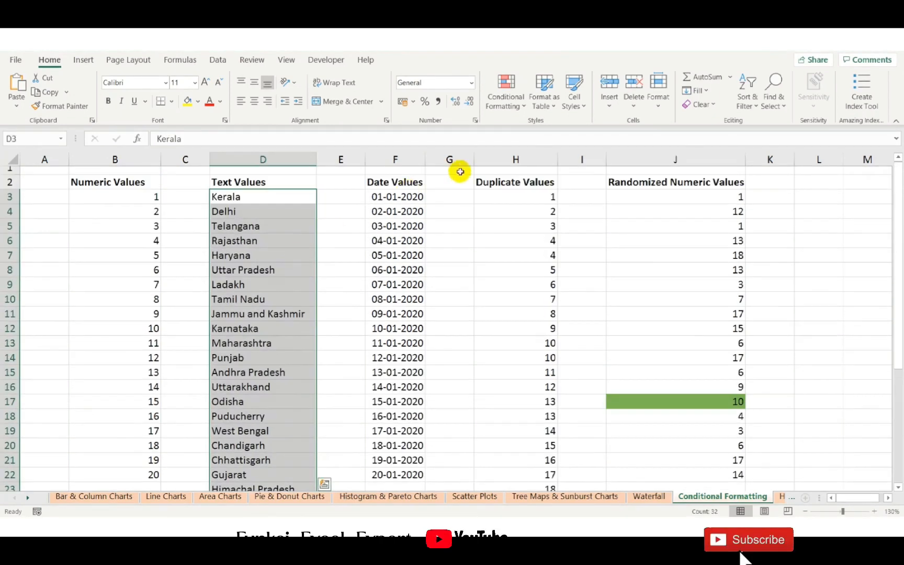
pyautogui.click(502, 110)
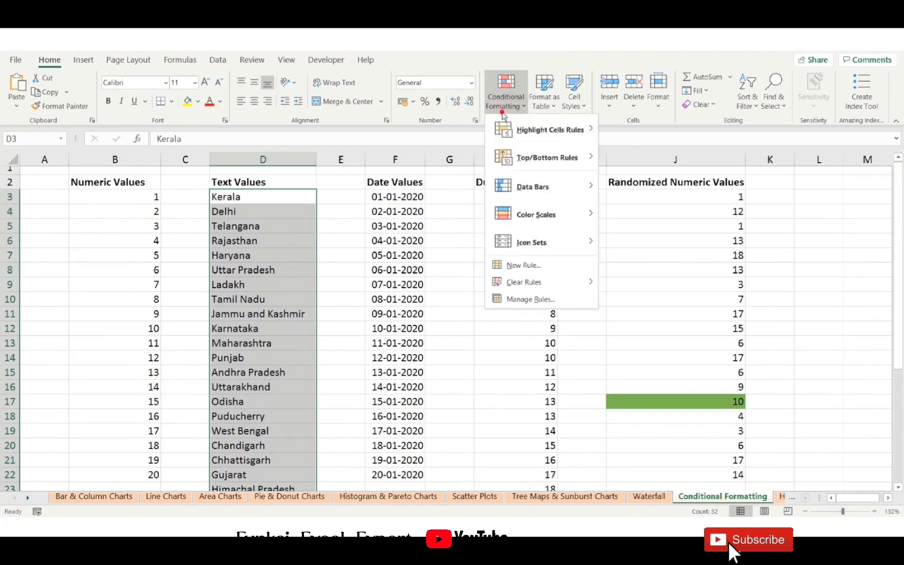
pyautogui.click(544, 264)
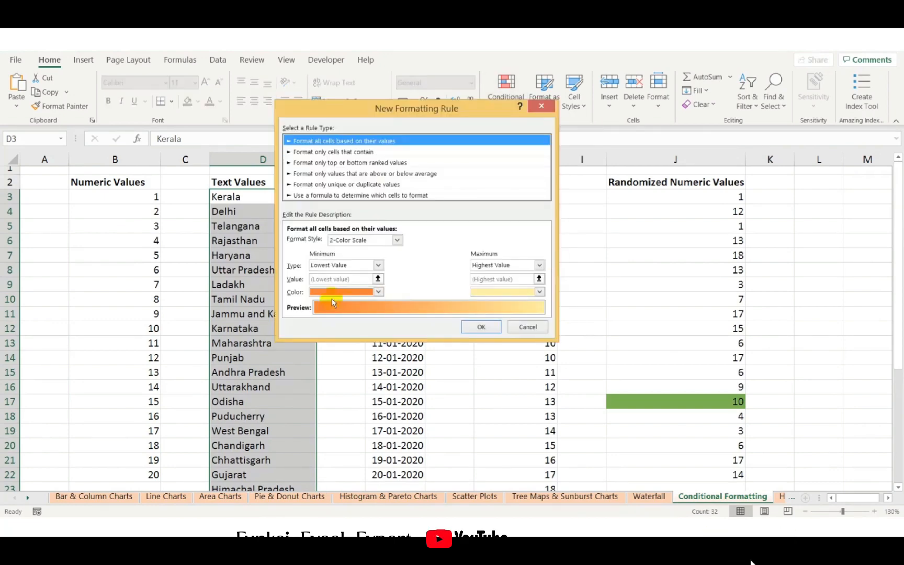
pyautogui.click(346, 195)
pyautogui.click(323, 241)
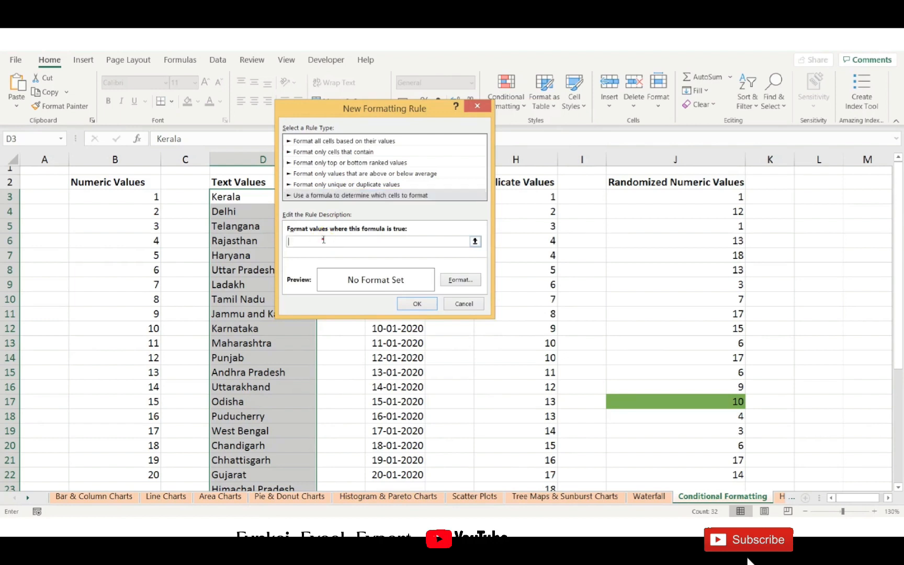
pyautogui.write('=')
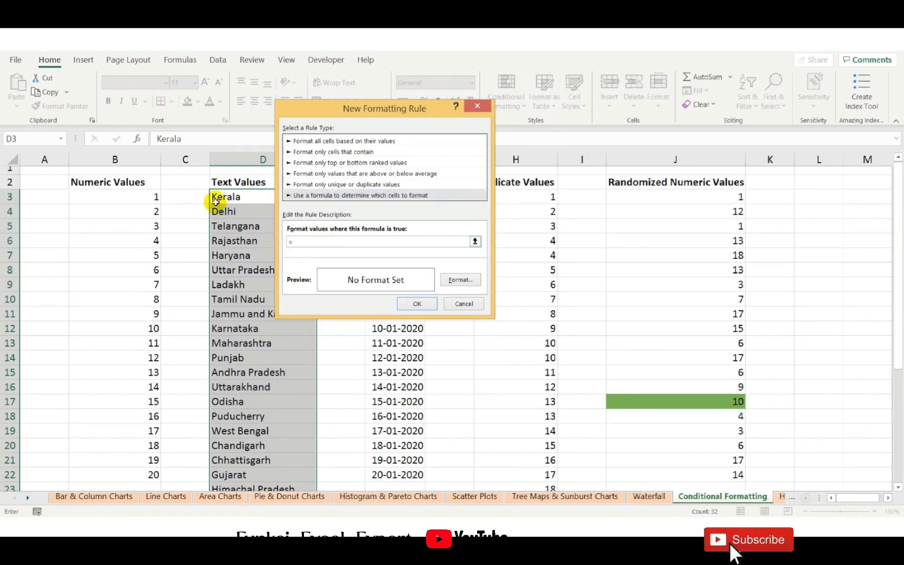
pyautogui.write('D3')
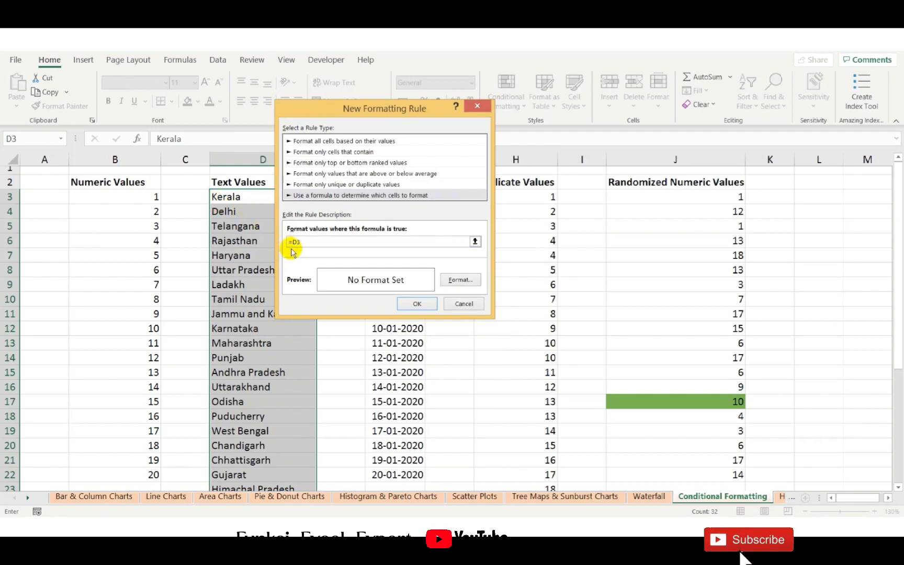
pyautogui.write('=')
pyautogui.write('"Delhi')
pyautogui.write('i')
# Step: Give the Delhi rule a light blue fill and apply it to the Text Values cells
pyautogui.click(460, 279)
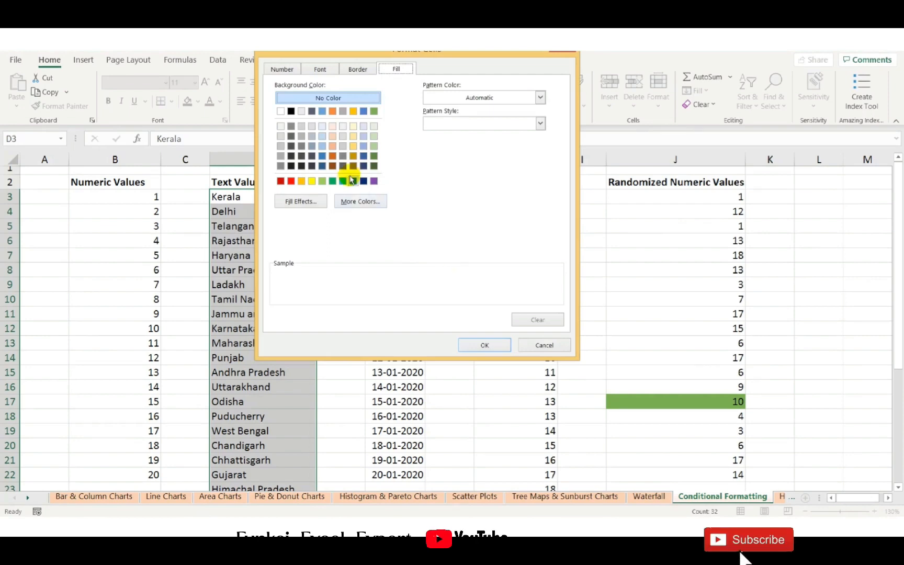
pyautogui.click(343, 181)
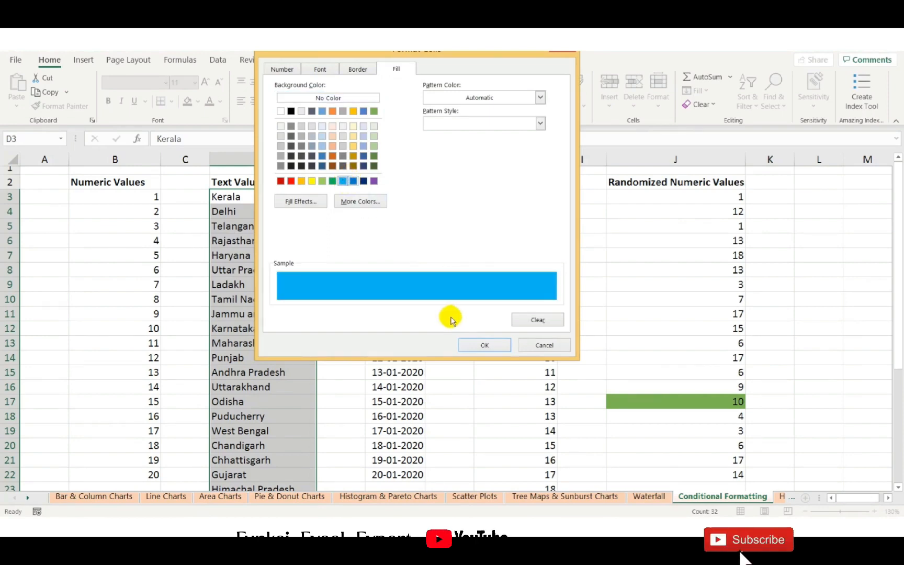
pyautogui.click(476, 342)
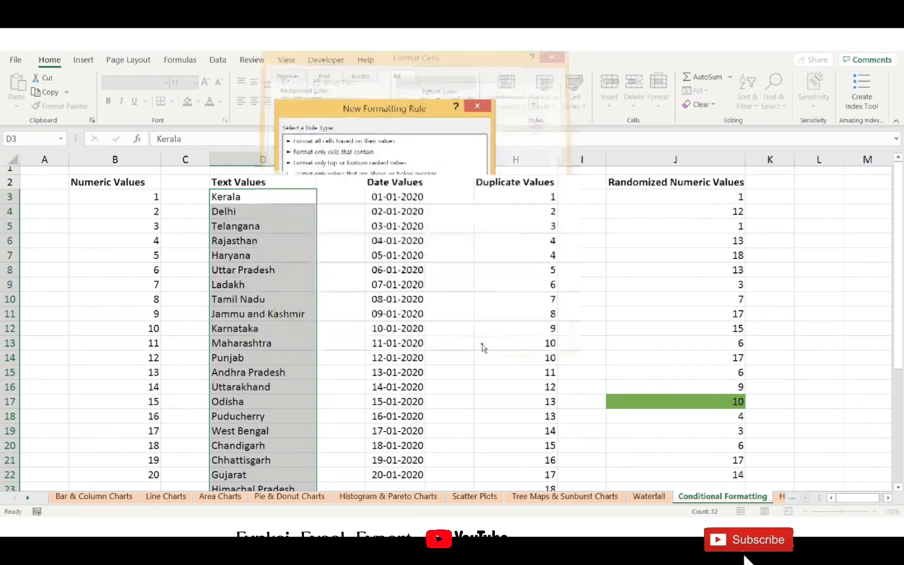
pyautogui.click(419, 303)
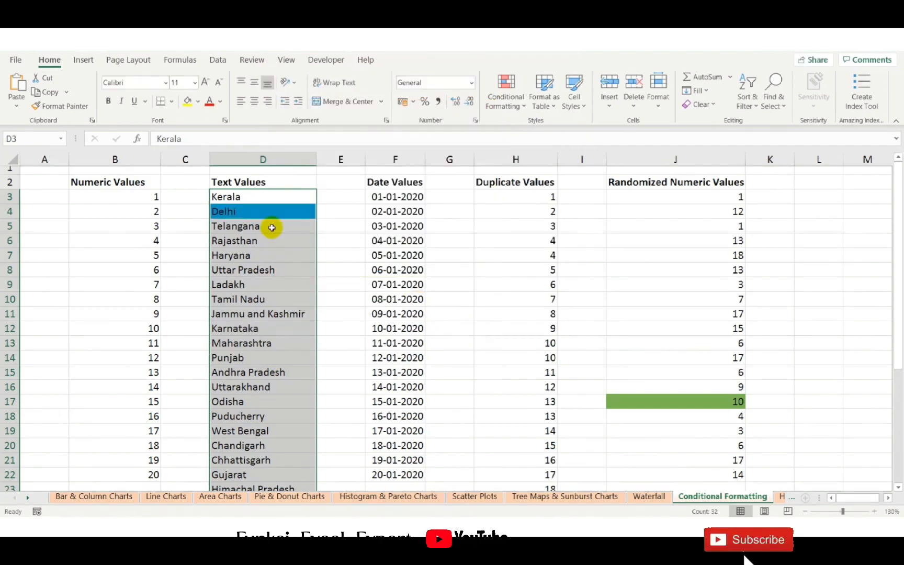
pyautogui.click(269, 226)
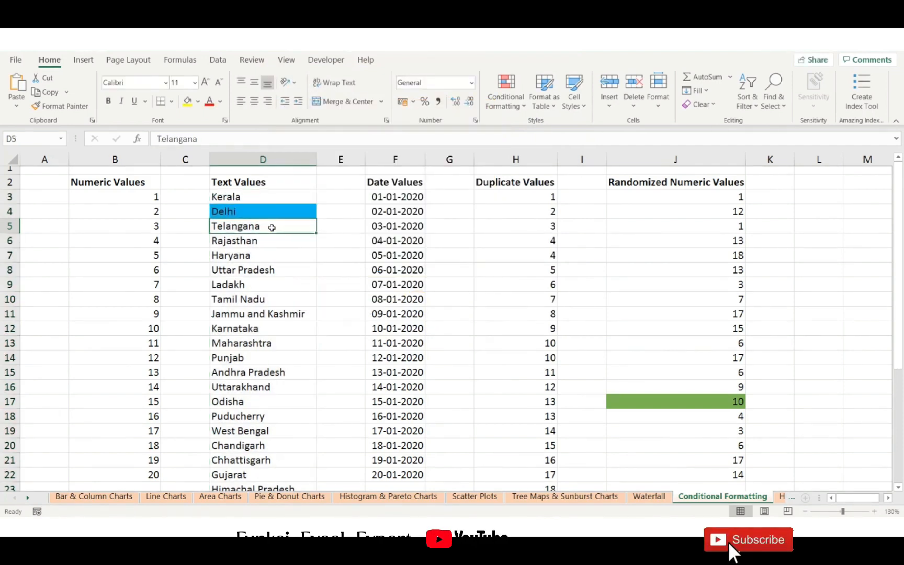
pyautogui.click(231, 212)
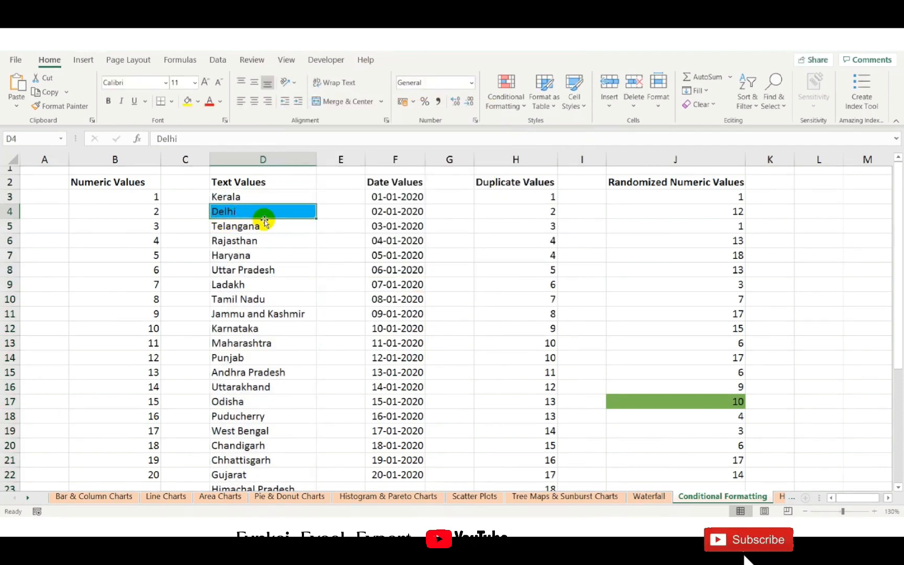
# Step: Create a formula-based formatting rule for the Numeric Values cells B3 to B22 with the condition =B3>10
pyautogui.click(138, 201)
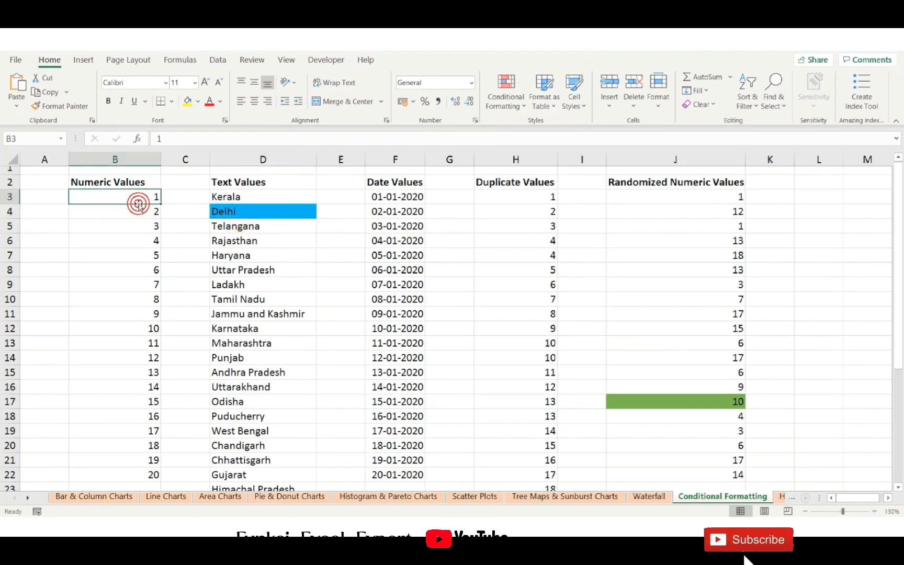
pyautogui.hotkey('ctrl', 'shift', 'Down')
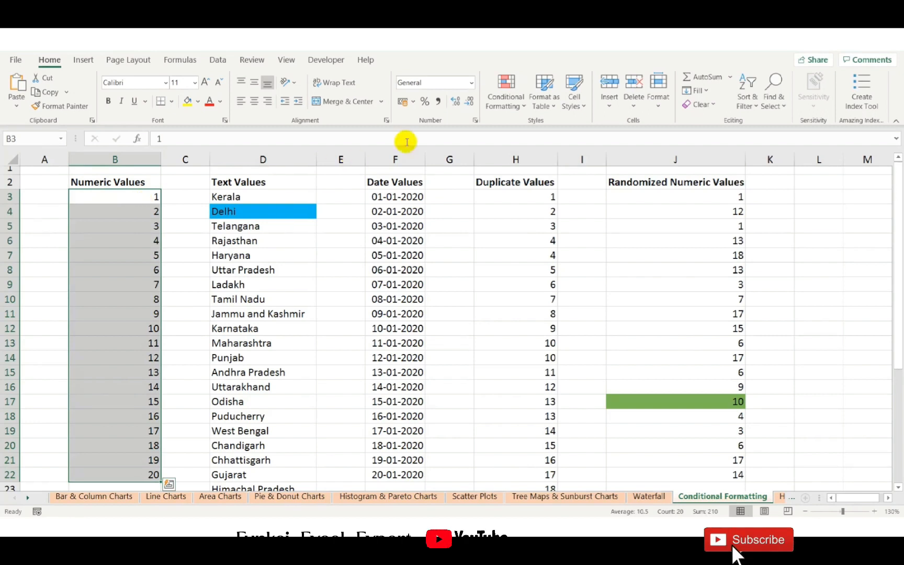
pyautogui.click(514, 112)
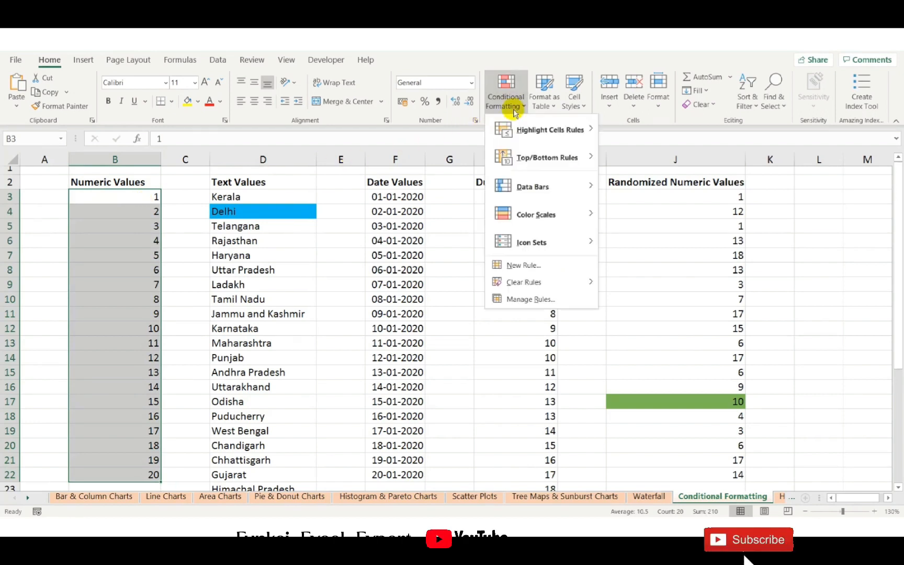
pyautogui.click(522, 265)
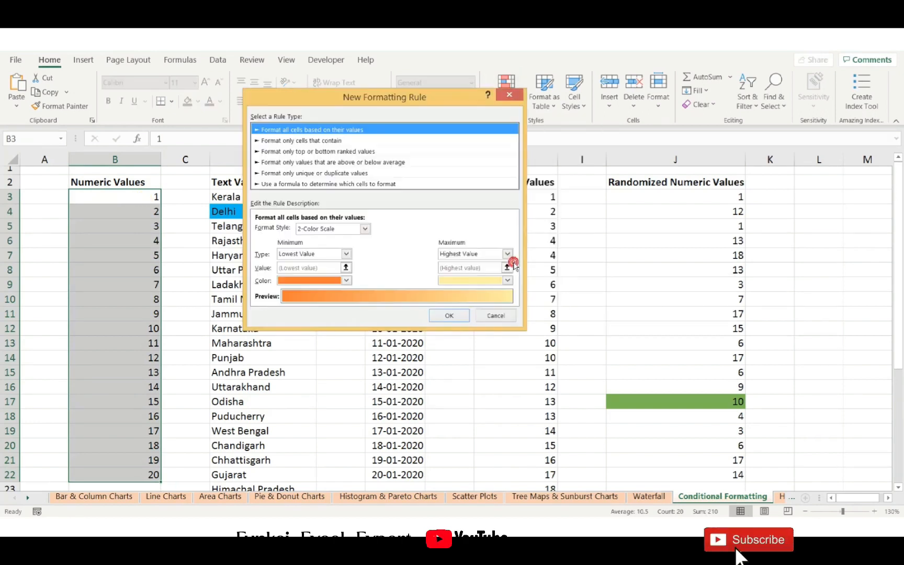
pyautogui.click(320, 184)
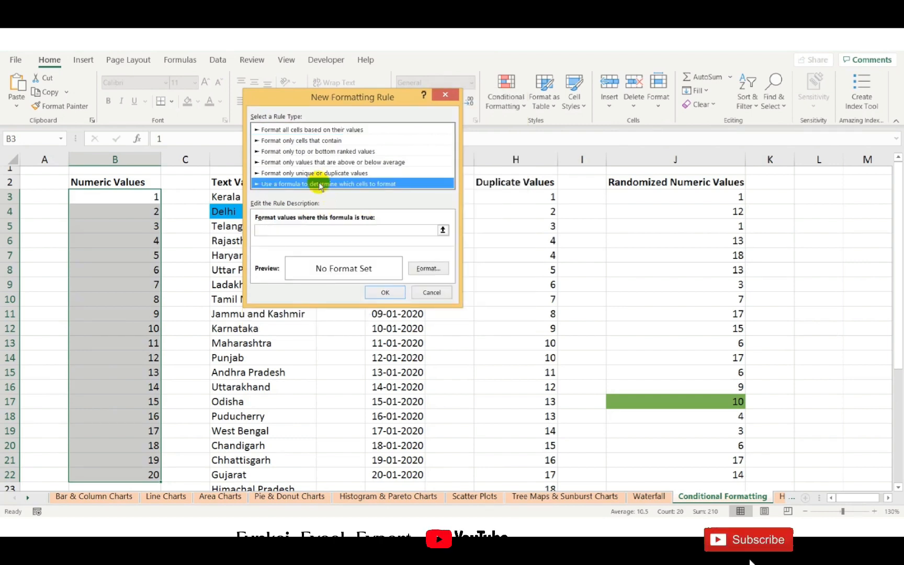
pyautogui.click(271, 234)
pyautogui.write('=')
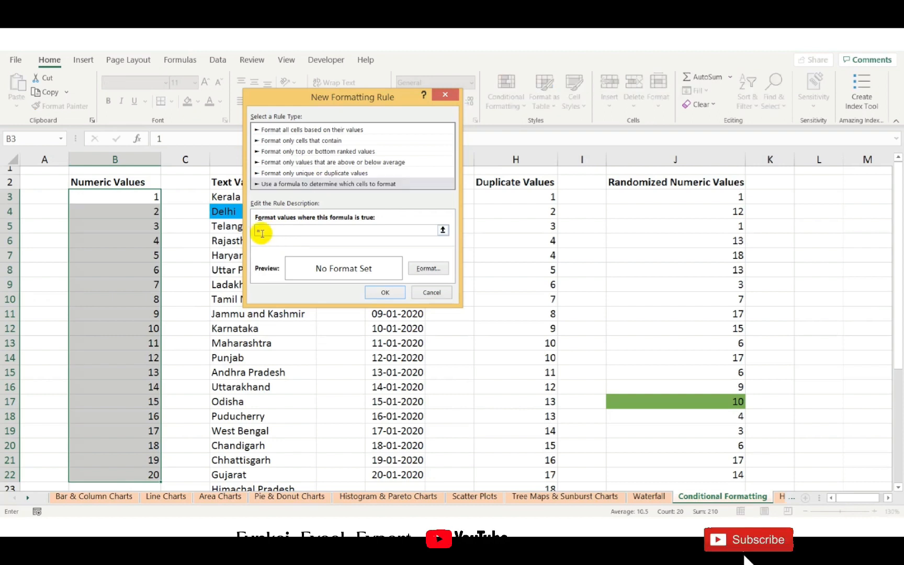
pyautogui.write('b3')
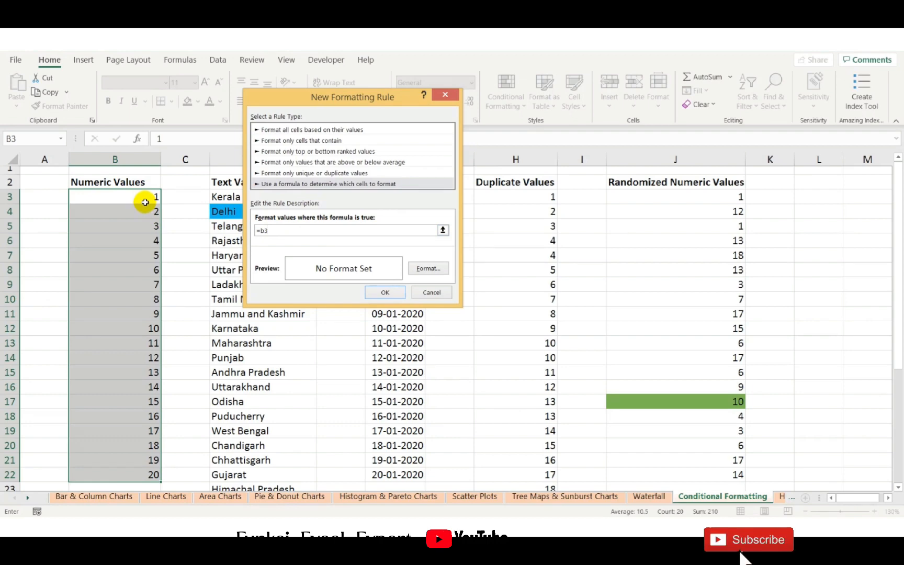
pyautogui.write('B3>10')
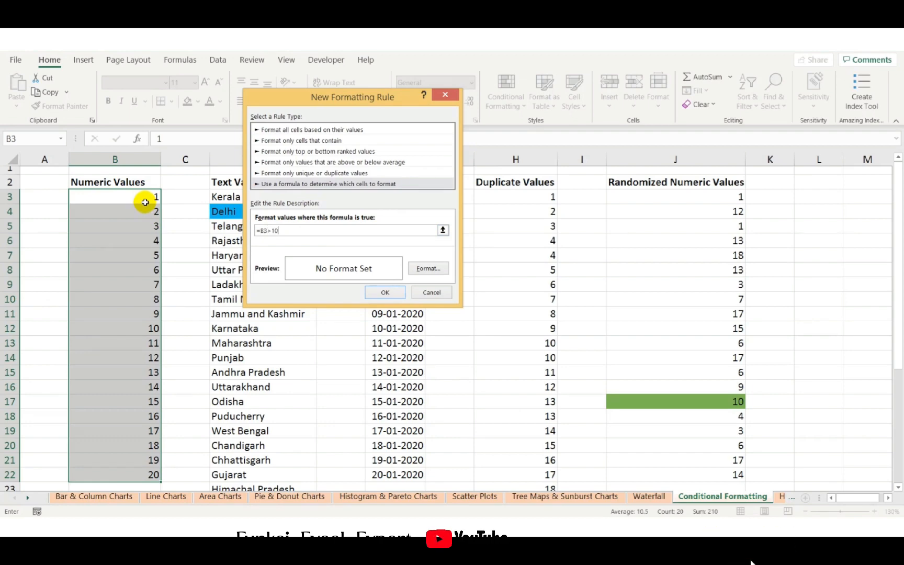
# Step: Set the Numeric Values rule's format to a purple fill
pyautogui.click(424, 269)
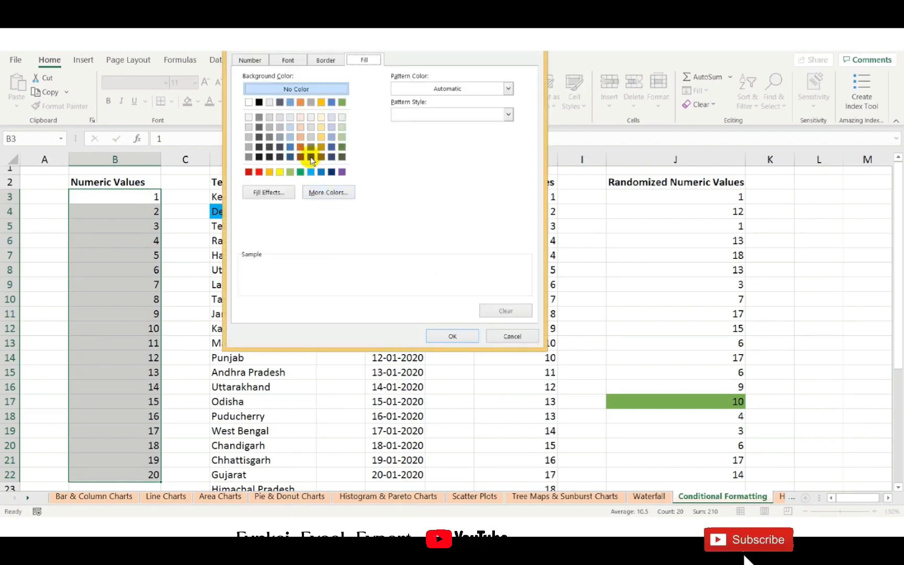
pyautogui.click(341, 172)
pyautogui.click(451, 336)
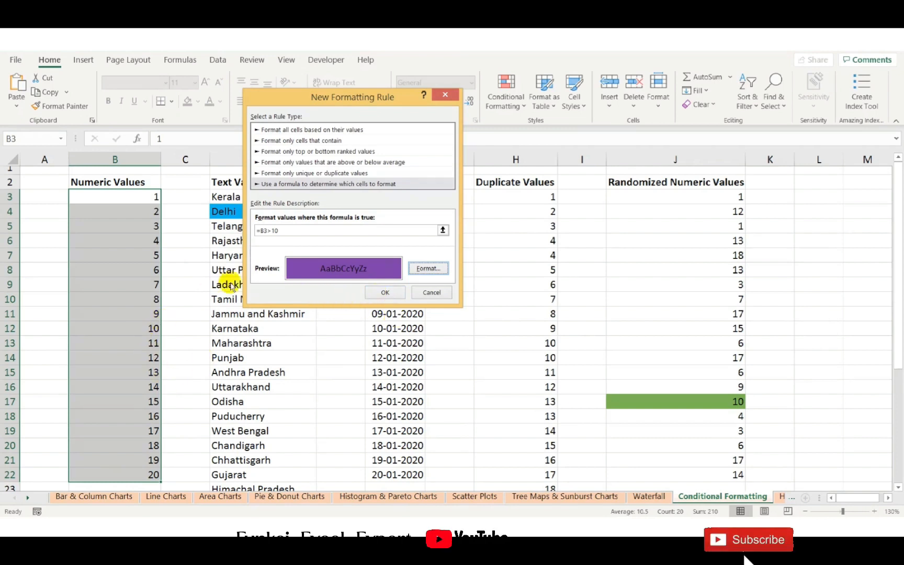
# Step: Change the rule's formula to =B3>=10 and apply it to the Numeric Values cells
pyautogui.click(268, 230)
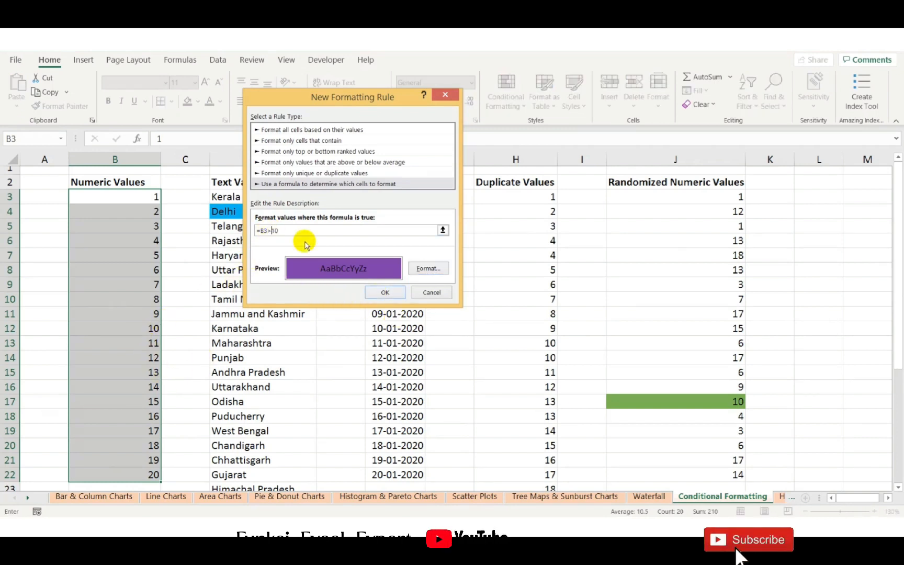
pyautogui.click(385, 292)
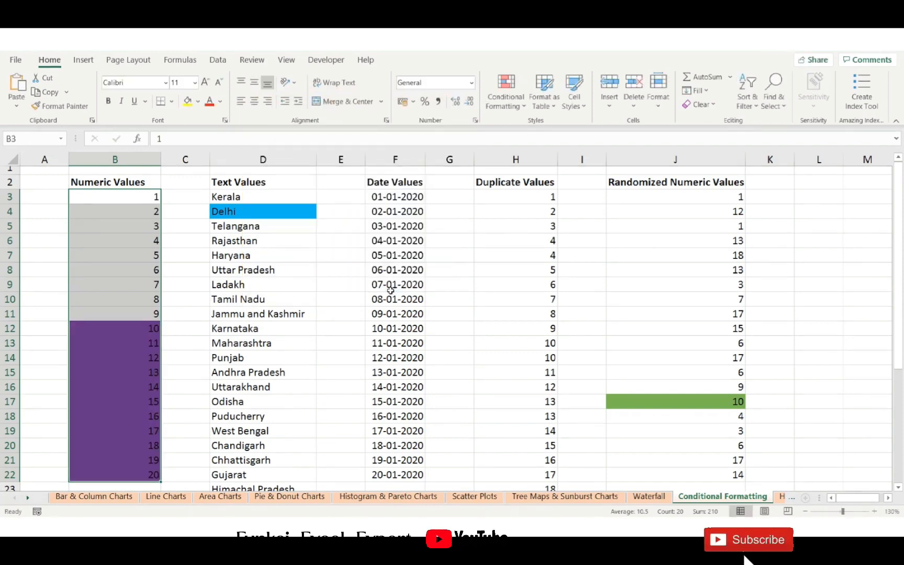
pyautogui.click(120, 329)
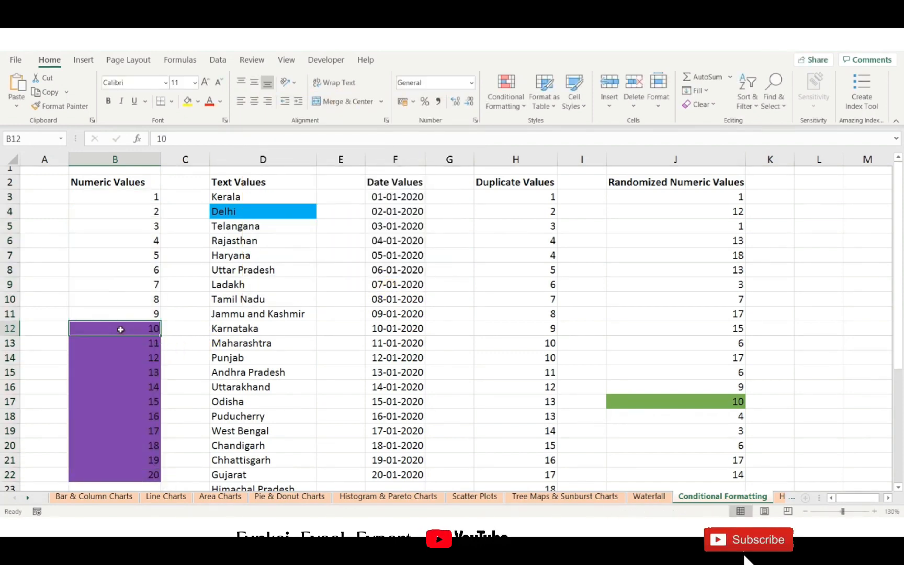